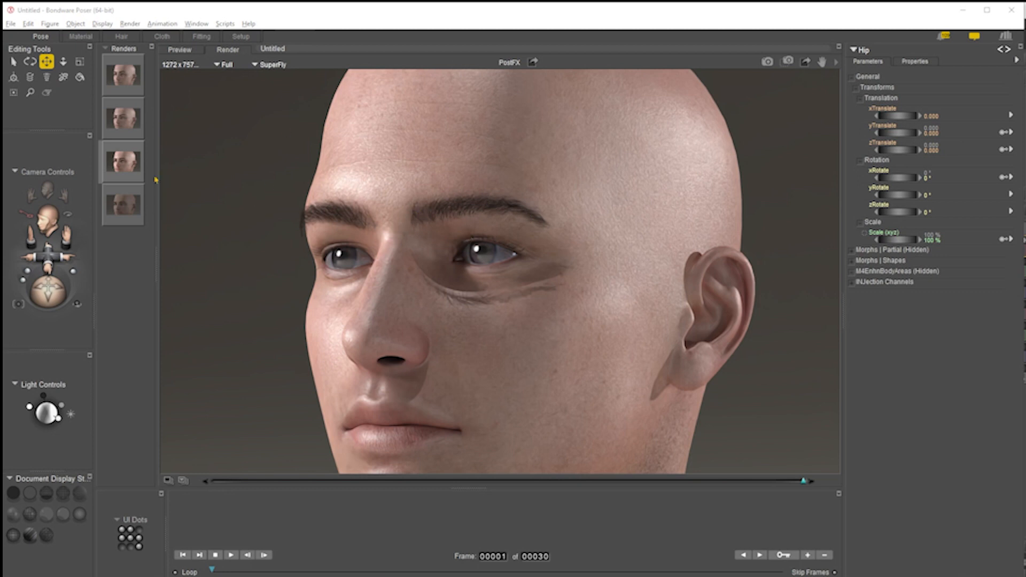
# - Compare the third and fourth stored renders of the head, wiping between them across the face
pyautogui.click(124, 207)
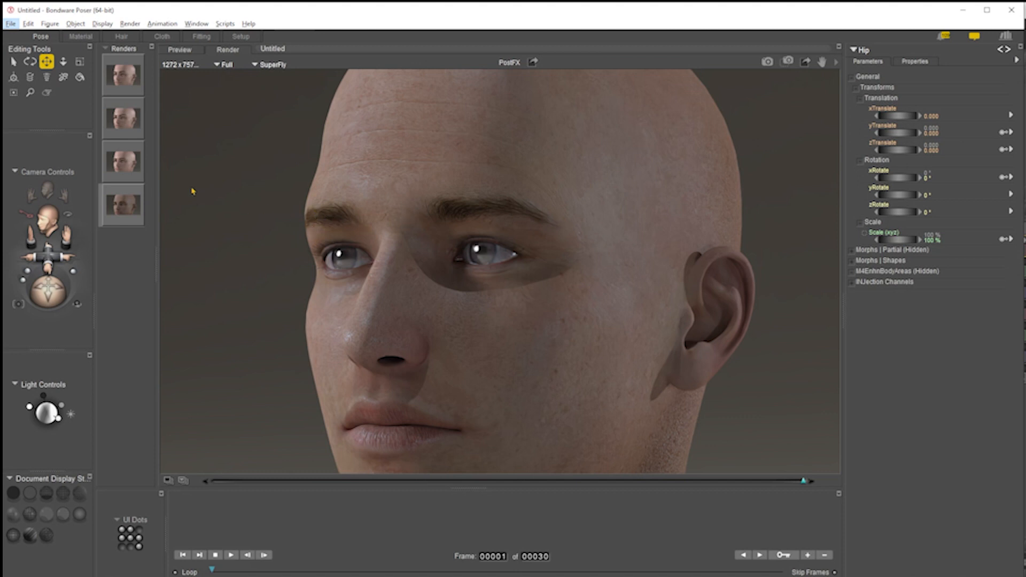
pyautogui.click(128, 167)
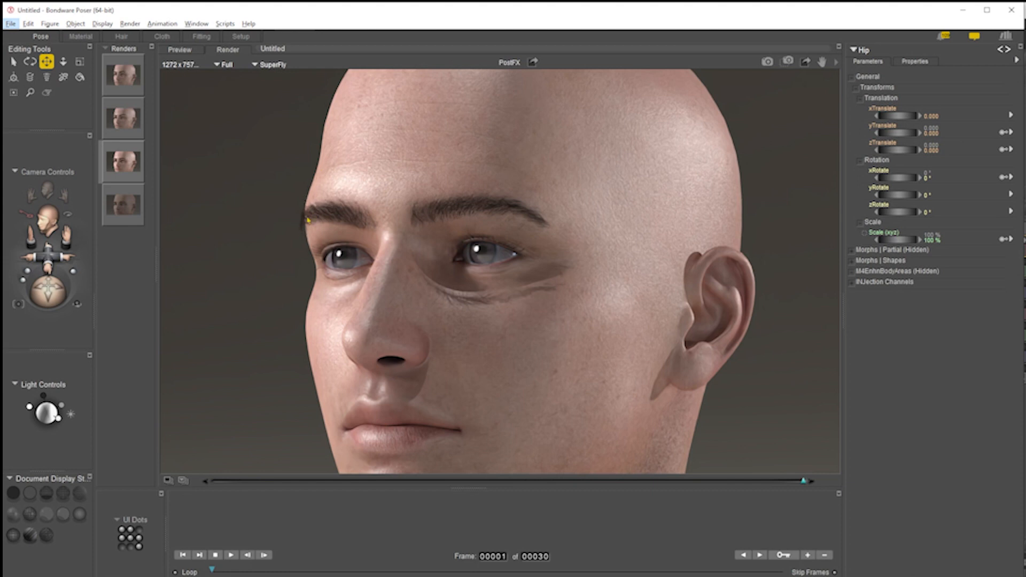
pyautogui.click(130, 199)
pyautogui.click(128, 181)
pyautogui.moveTo(803, 481); pyautogui.dragTo(405, 474)
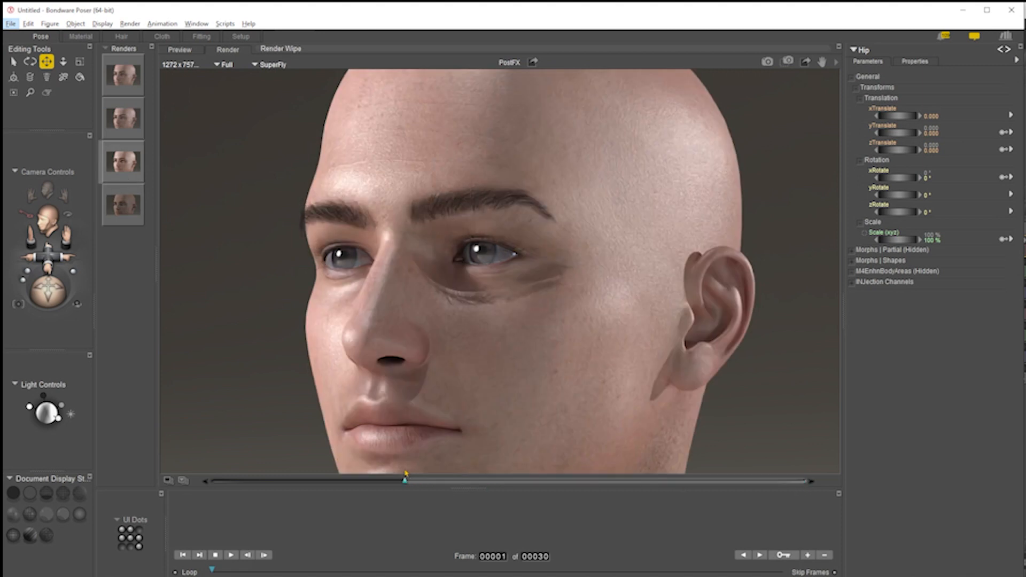
pyautogui.click(112, 210)
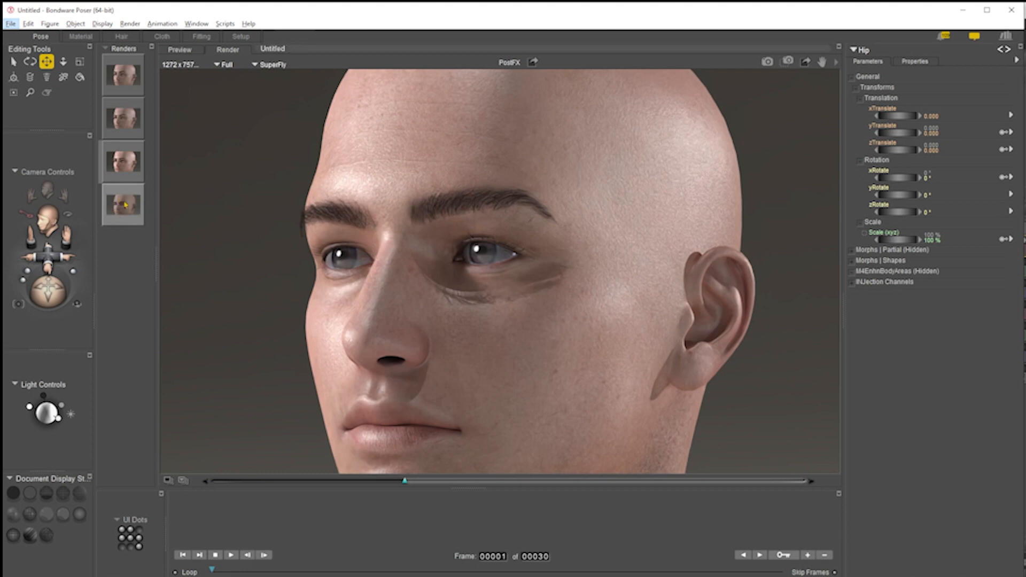
pyautogui.click(125, 204)
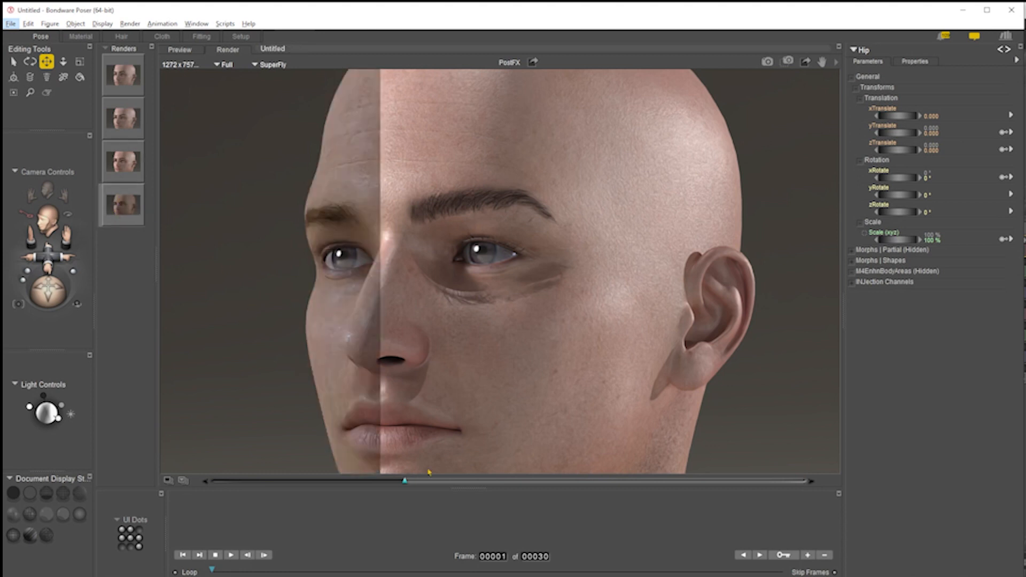
pyautogui.moveTo(406, 483)
pyautogui.mouseDown()
pyautogui.moveTo(431, 485)
pyautogui.moveTo(414, 485)
pyautogui.mouseUp()
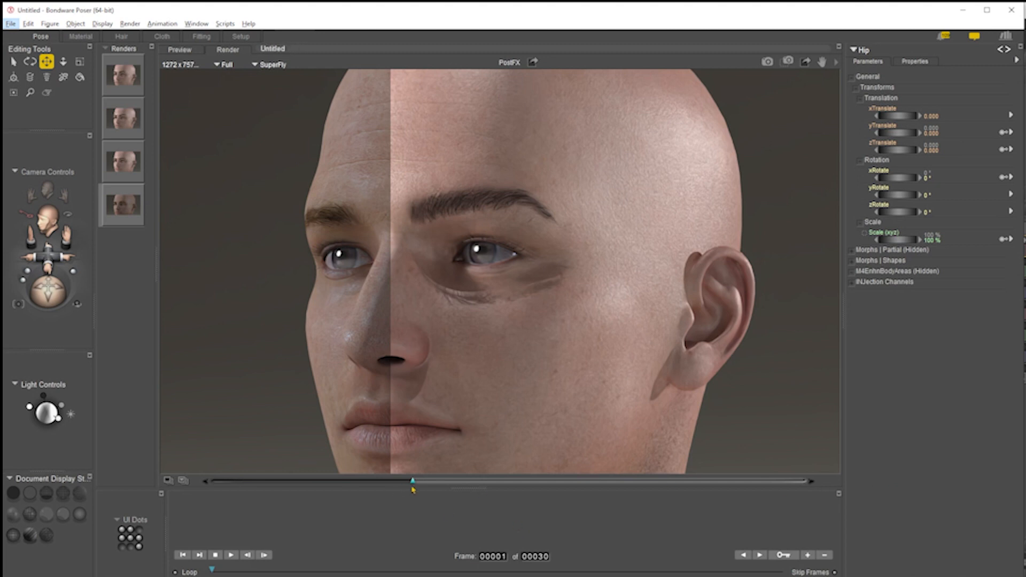
# - Compare the eyebrows in the second and third stored renders, wiping across the full image width
pyautogui.click(122, 122)
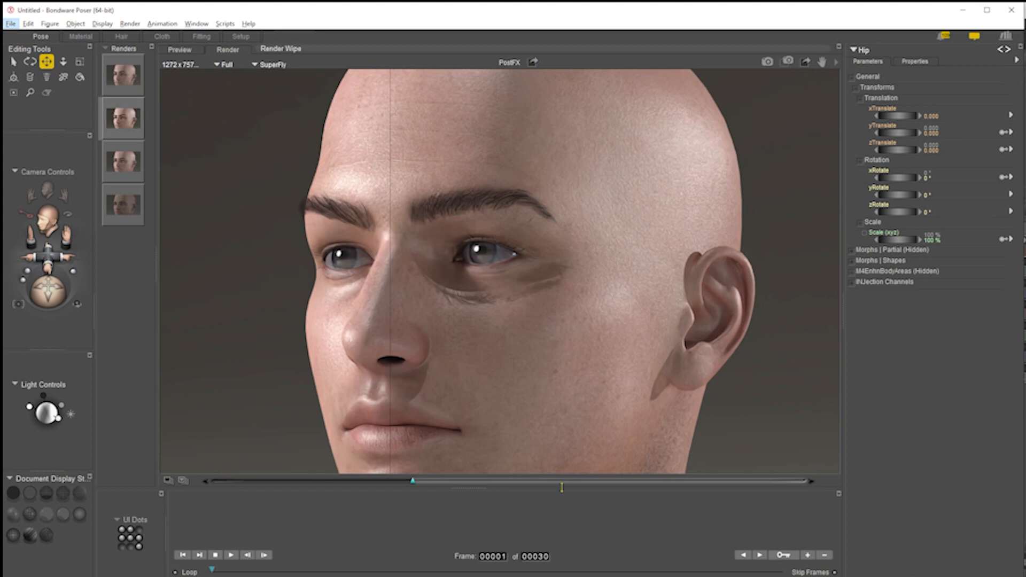
pyautogui.moveTo(414, 484); pyautogui.dragTo(213, 481)
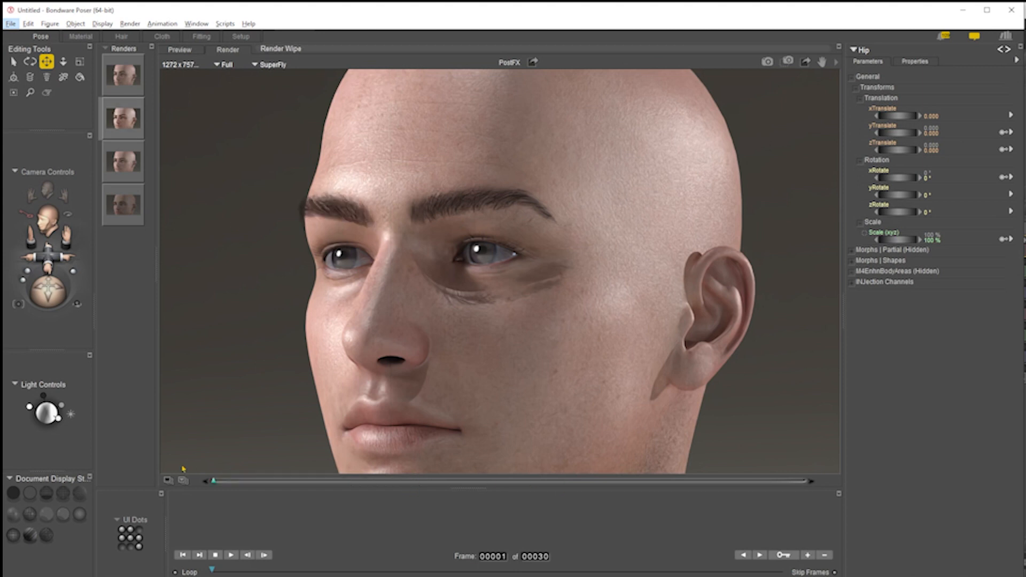
pyautogui.click(124, 167)
pyautogui.click(123, 117)
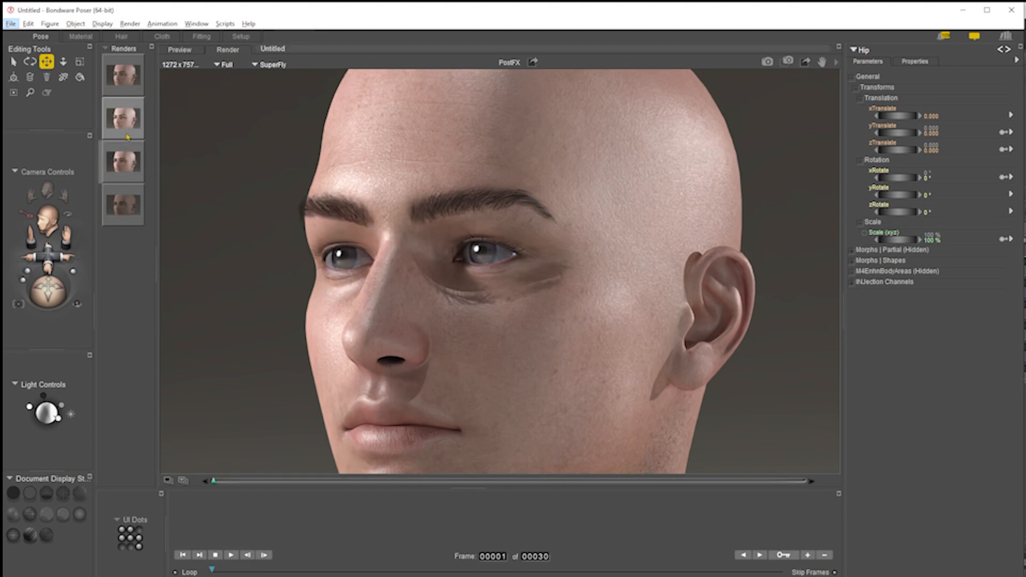
pyautogui.click(794, 487)
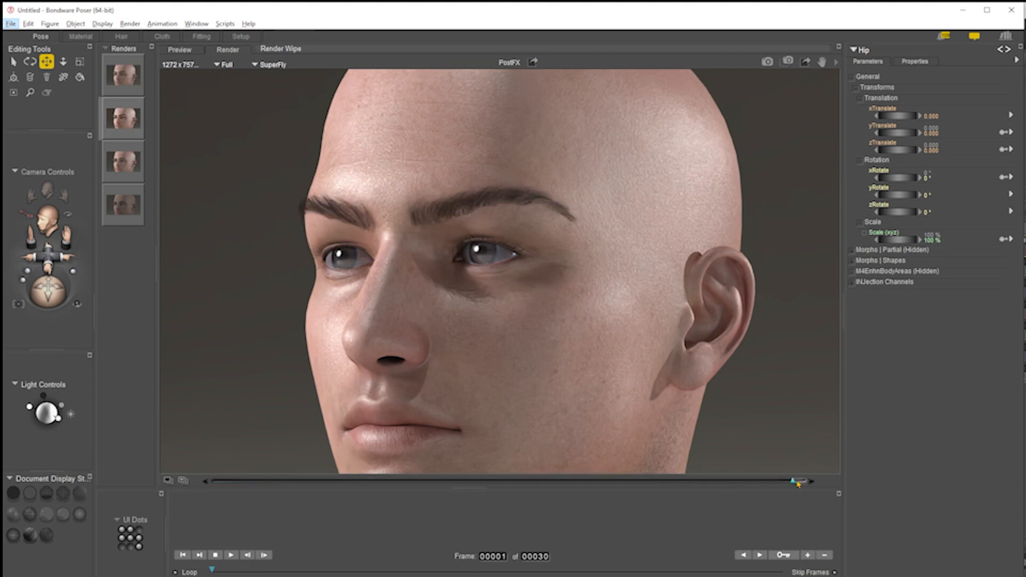
# - View the third, fourth, second and first stored renders one after another to compare their eyebrows
pyautogui.click(123, 155)
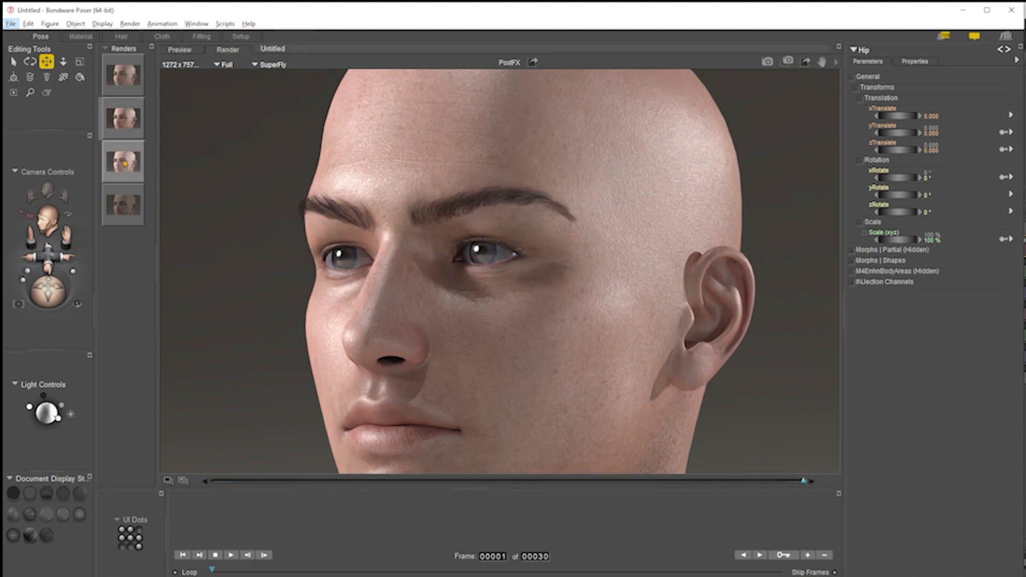
pyautogui.click(133, 207)
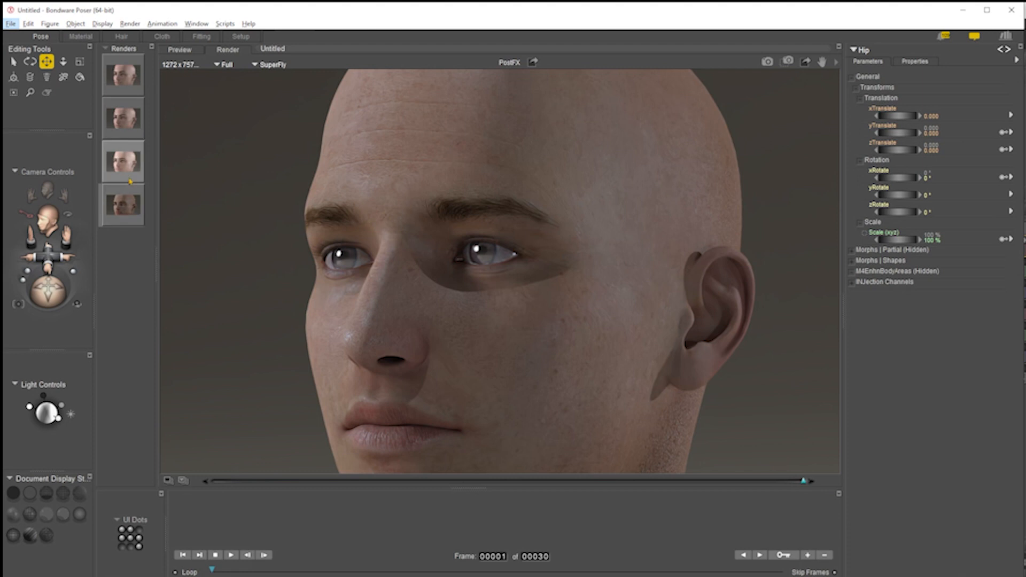
pyautogui.click(132, 121)
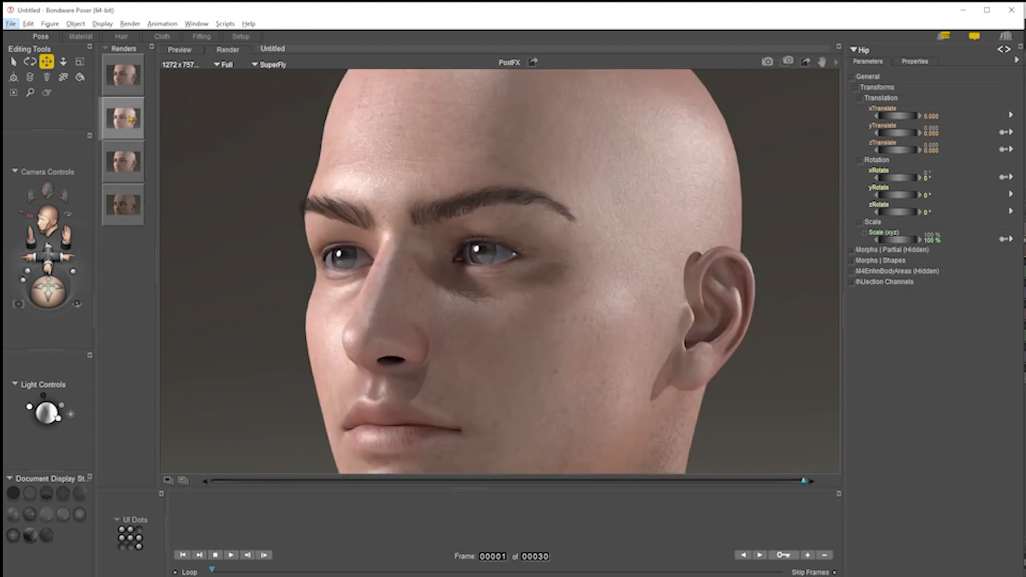
pyautogui.click(126, 80)
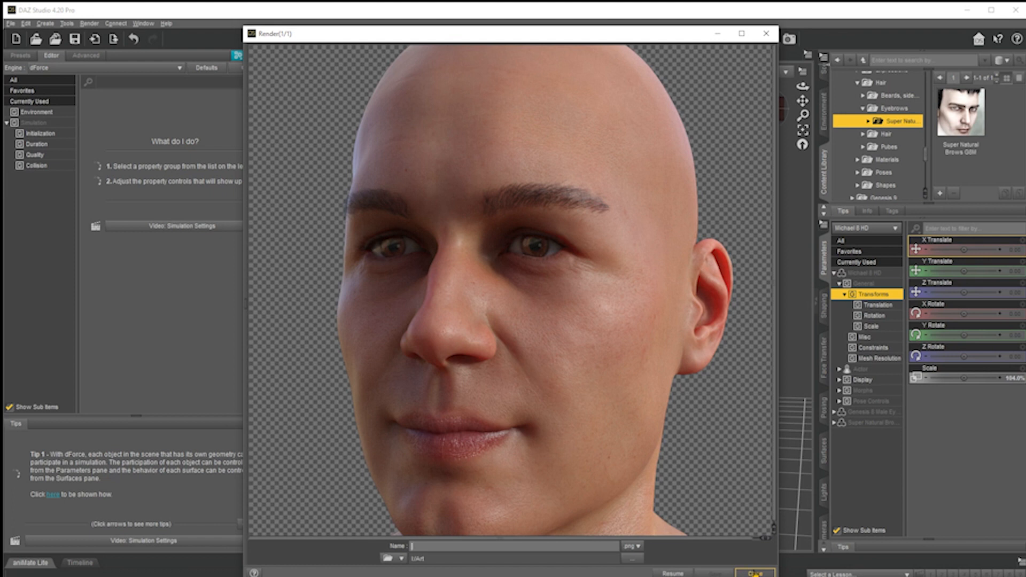
# - In DAZ Studio, close the finished render and delete the Michael 8 HD figure from the scene
pyautogui.click(766, 33)
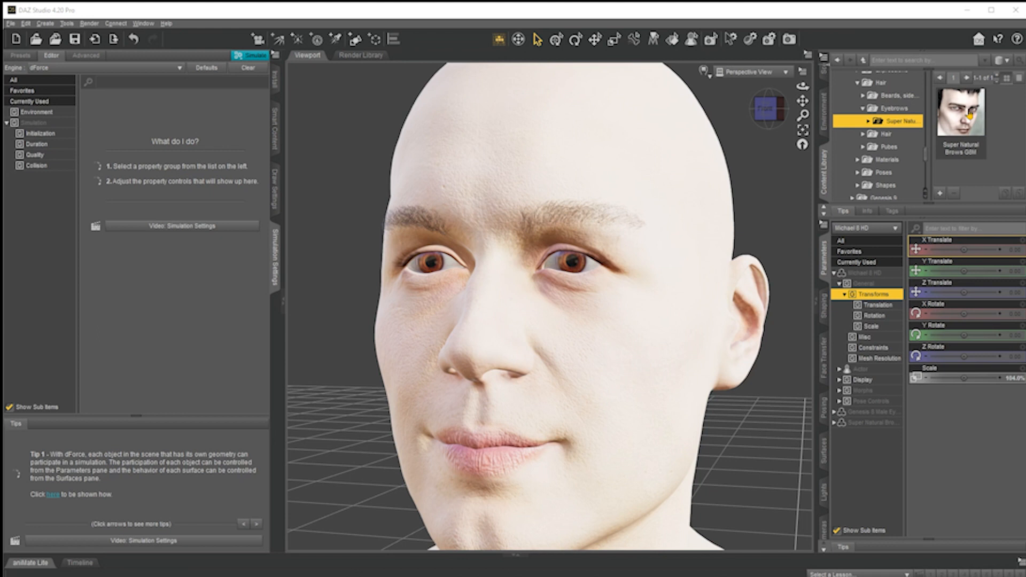
pyautogui.click(588, 182)
pyautogui.press('Delete')
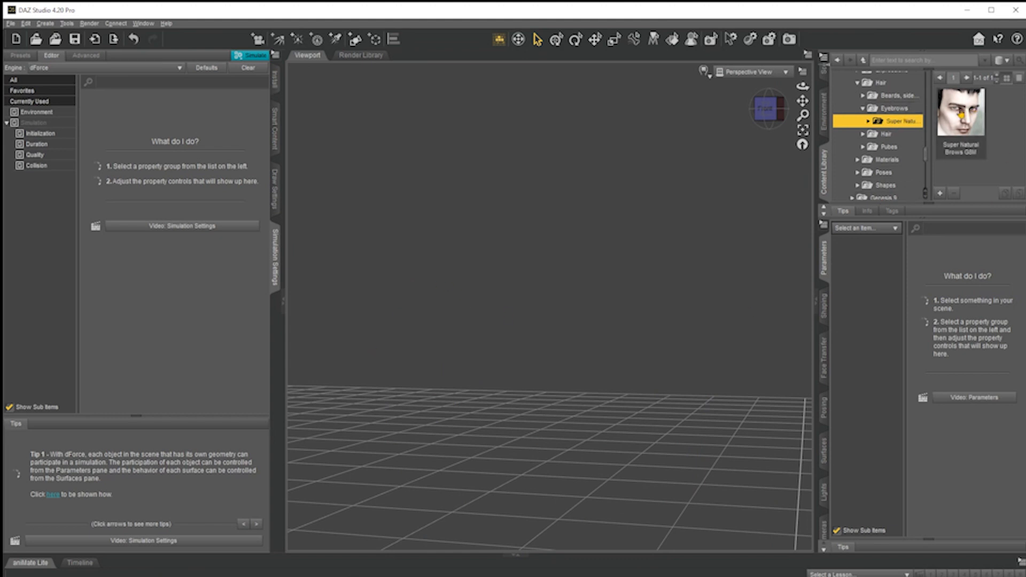
# - Load the Super Natural Brows G8M into the empty scene and frame the eyebrows in the viewport
pyautogui.moveTo(957, 111)
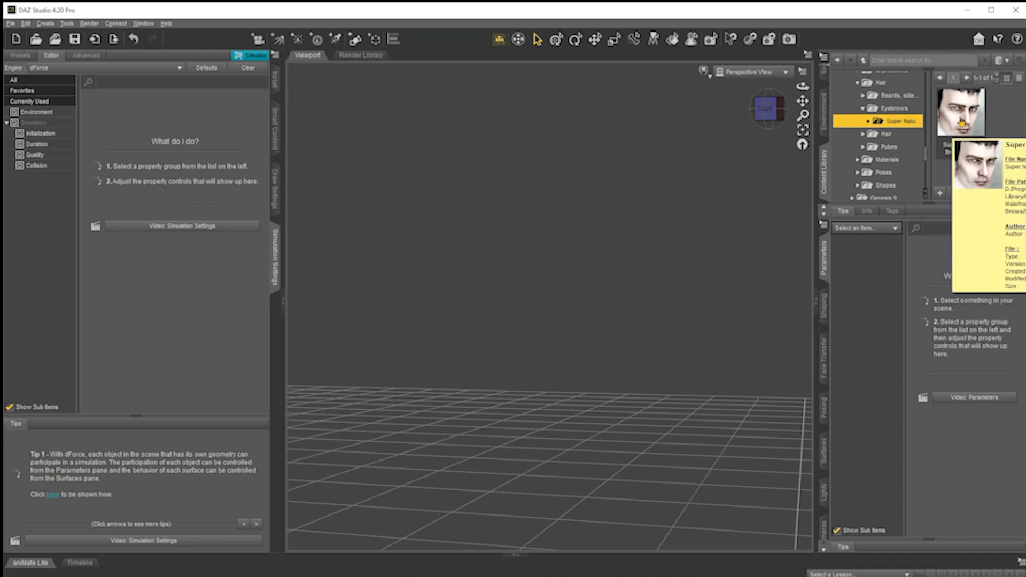
pyautogui.doubleClick(962, 121)
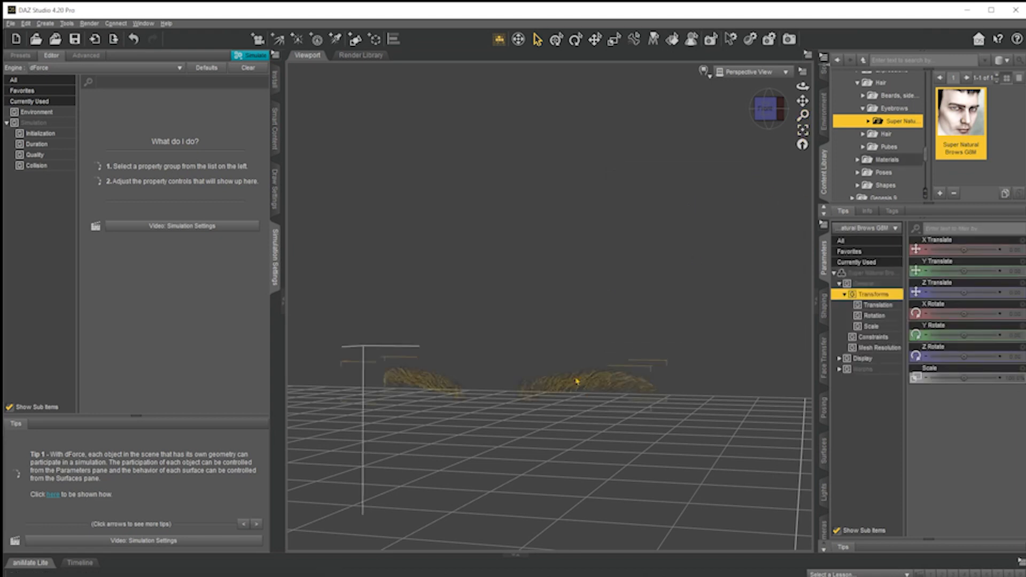
pyautogui.click(578, 380)
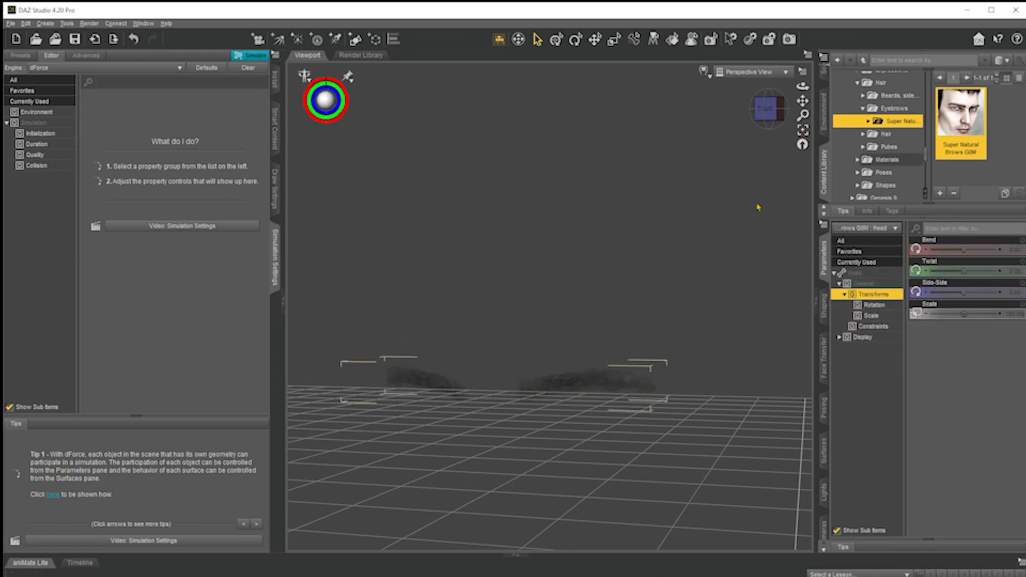
pyautogui.click(802, 131)
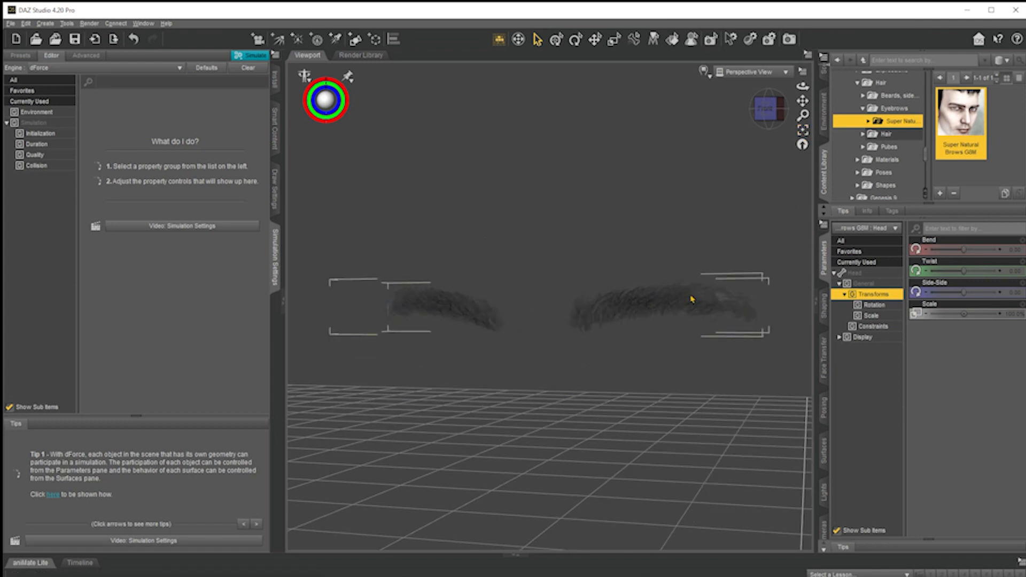
# - Export the eyebrows as a Wavefront OBJ named "Brows both default" in D:\Poser 6\Runtime\Geometries\Super natural brows
pyautogui.click(10, 24)
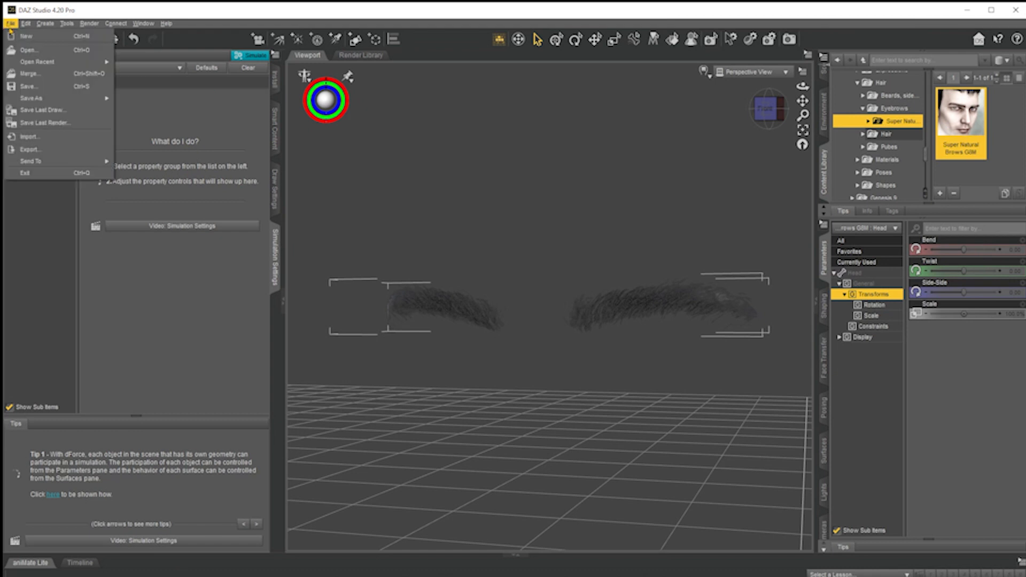
pyautogui.click(30, 150)
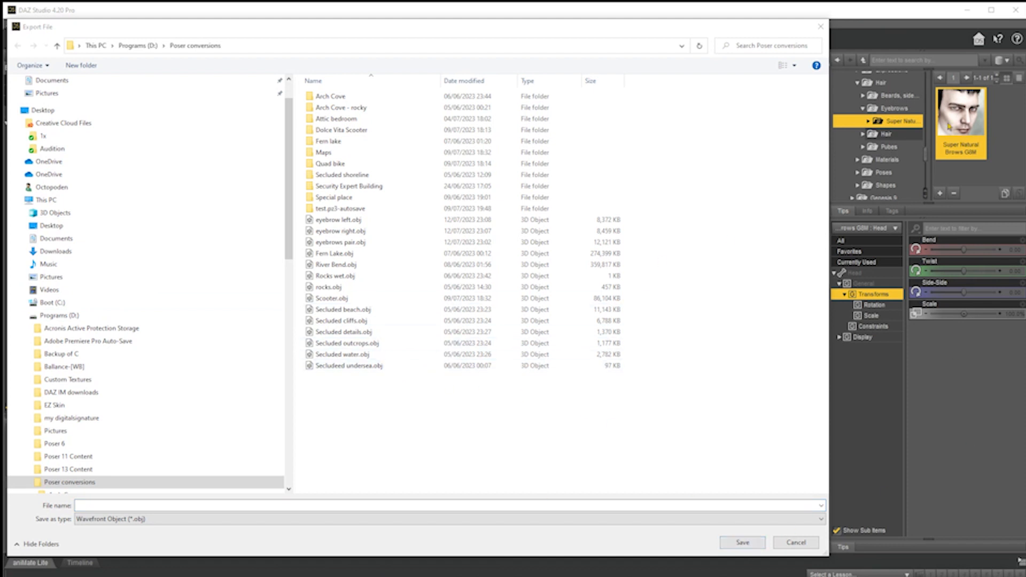
pyautogui.click(351, 52)
pyautogui.write('D:\\Poser 6\\Runtime\\Geometries\\Super natural brows')
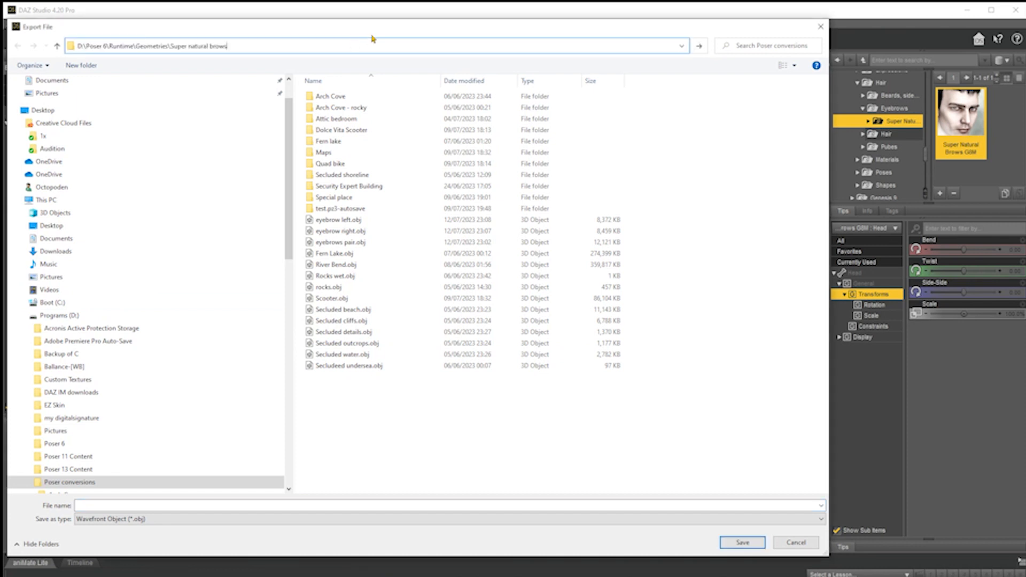
pyautogui.press('Return')
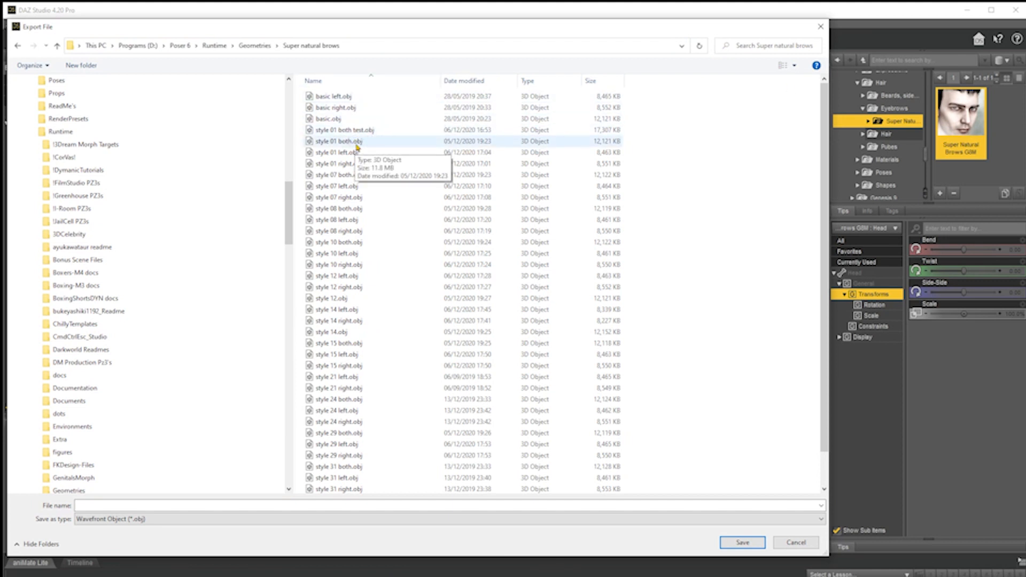
pyautogui.click(415, 504)
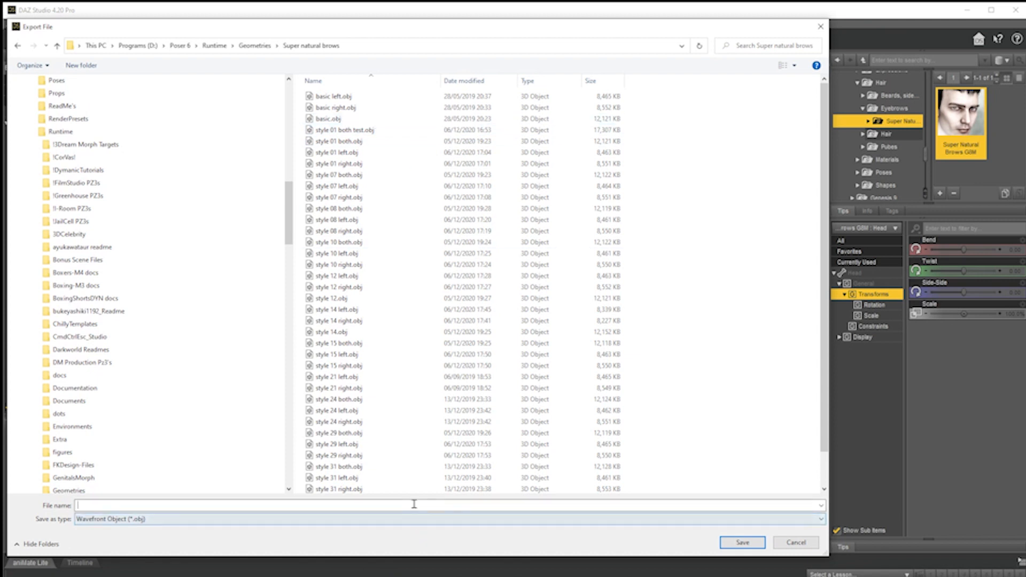
pyautogui.write('Brows both default')
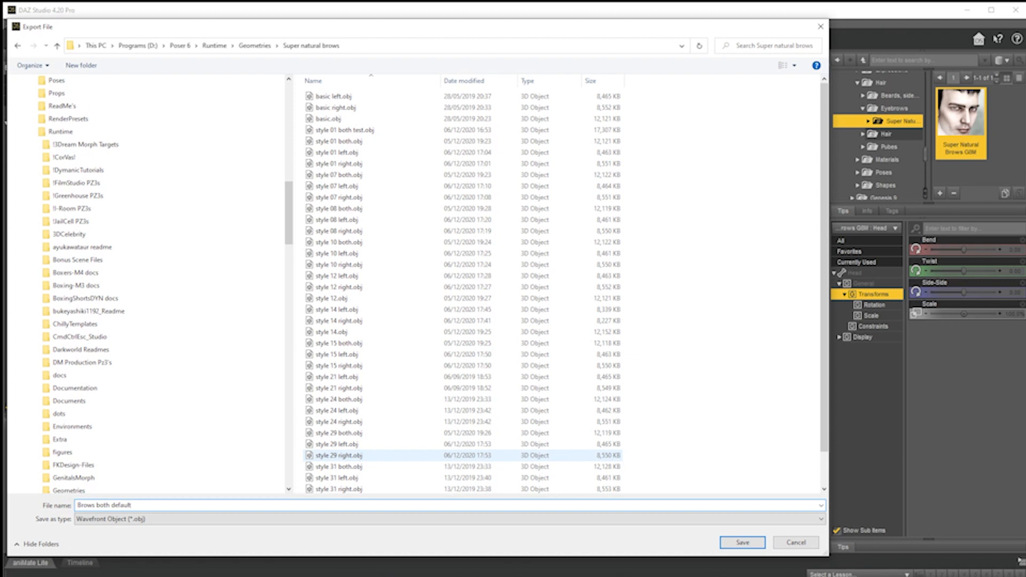
pyautogui.press('Return')
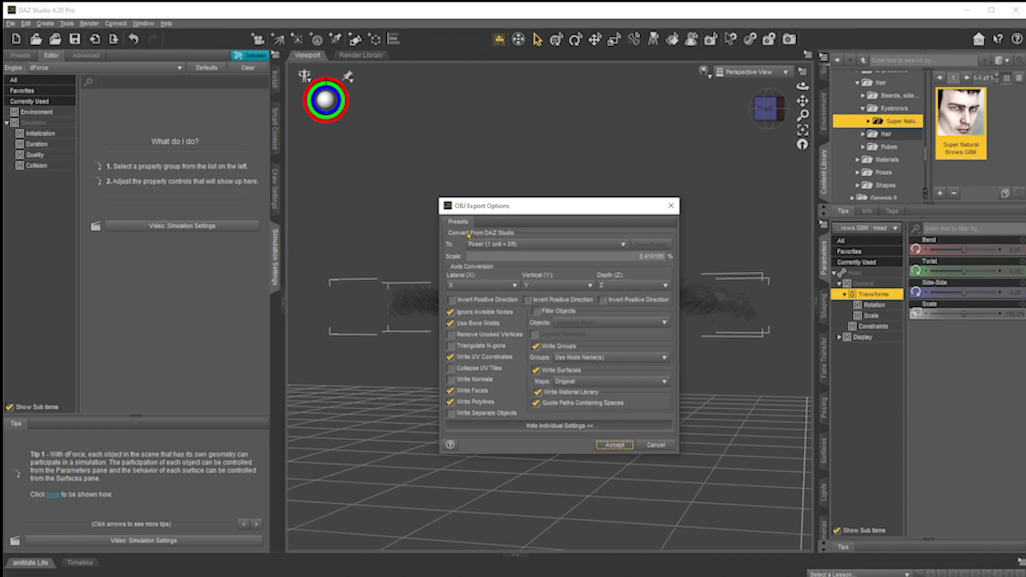
# - Keep the OBJ export scale preset at Poser (1 unit = 8ft) and accept the export options
pyautogui.click(497, 244)
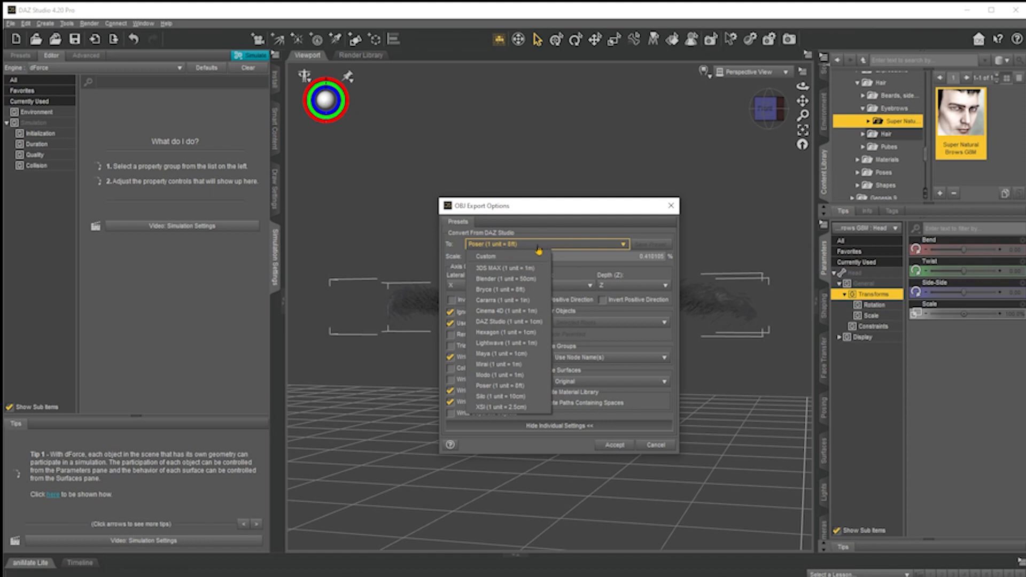
pyautogui.click(585, 247)
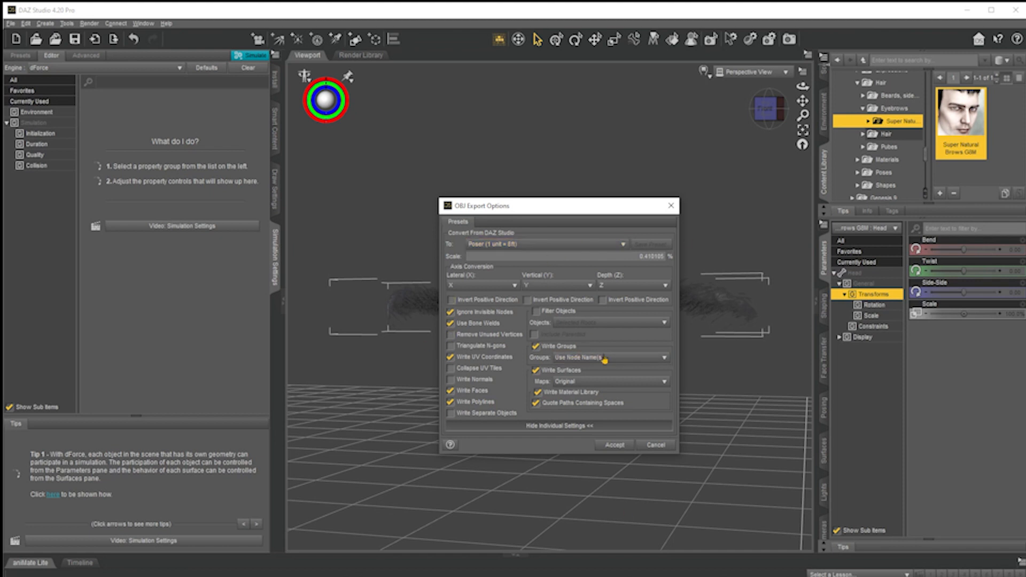
pyautogui.click(613, 447)
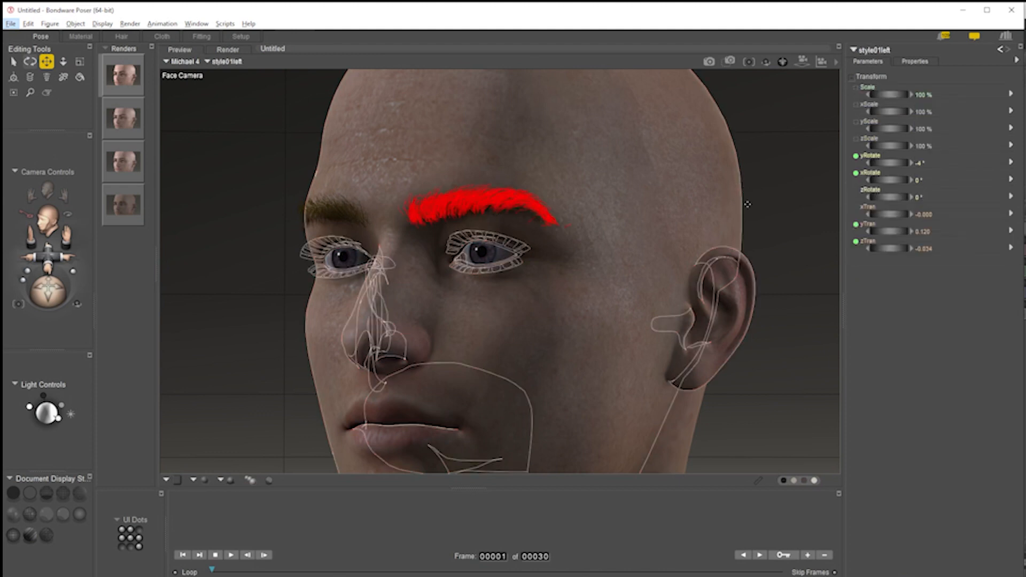
# - In Poser, delete the style01left and style01right eyebrow props from the Michael 4 face
pyautogui.press('Delete')
pyautogui.click(334, 211)
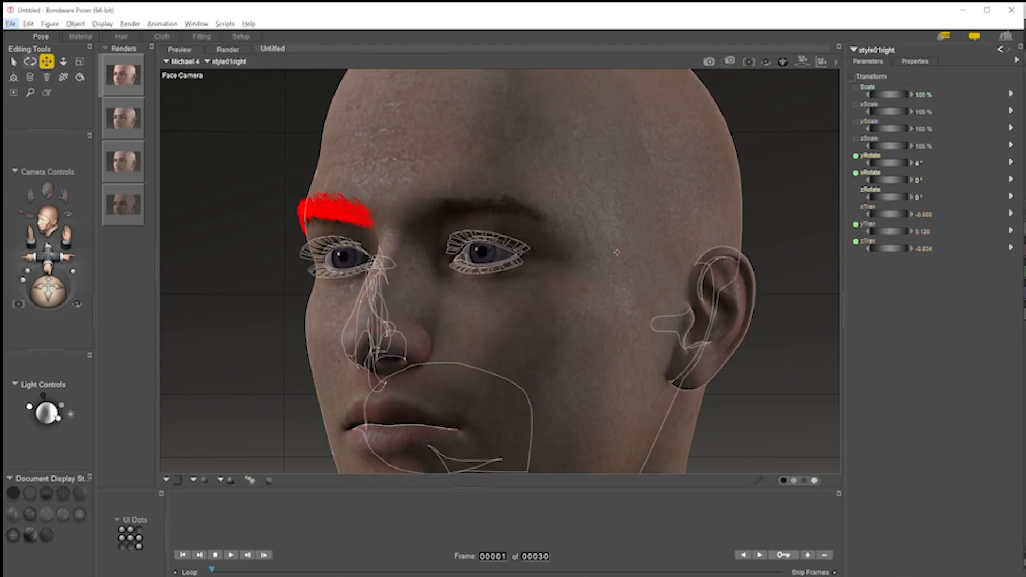
pyautogui.press('Delete')
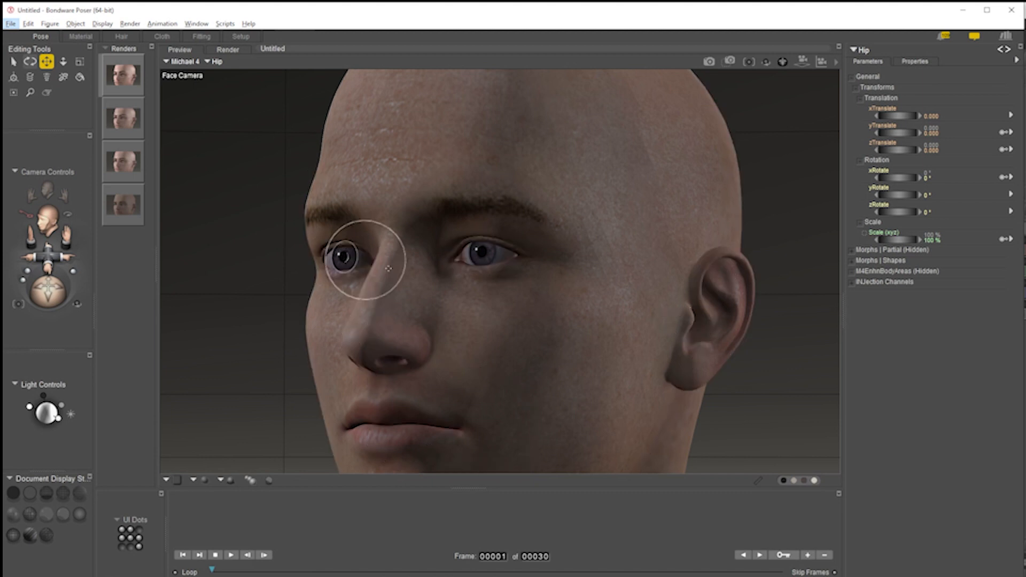
# - Switch to the main camera and start a Wavefront OBJ import at 100% of original size with polygon normals made consistent
pyautogui.hotkey('ctrl', 'm')
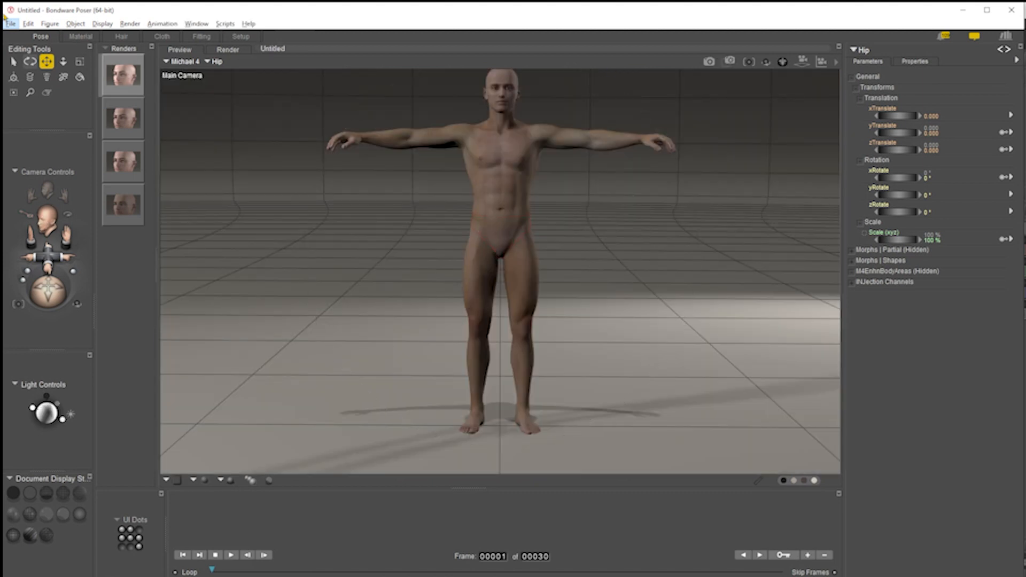
pyautogui.click(10, 24)
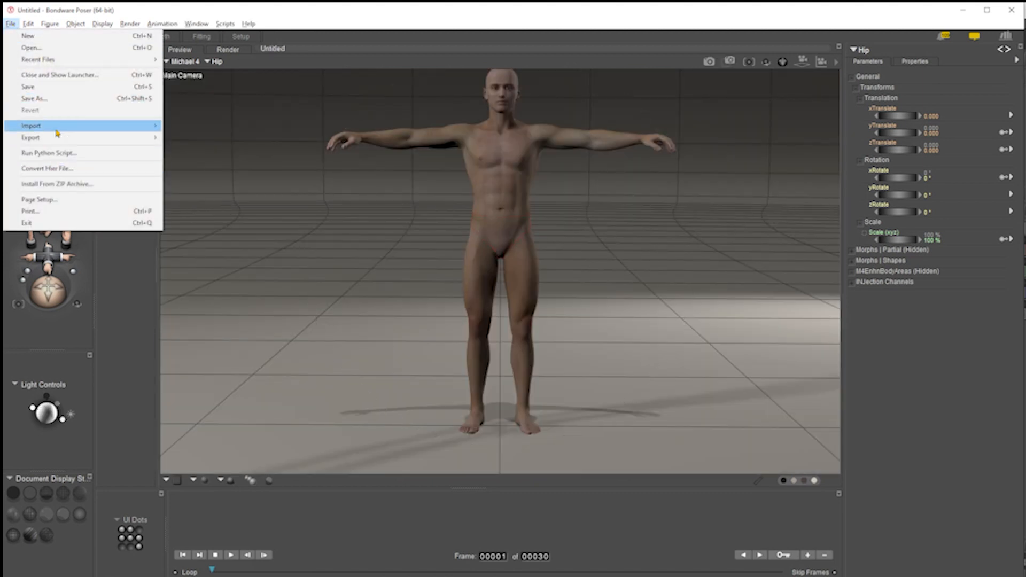
pyautogui.moveTo(57, 133)
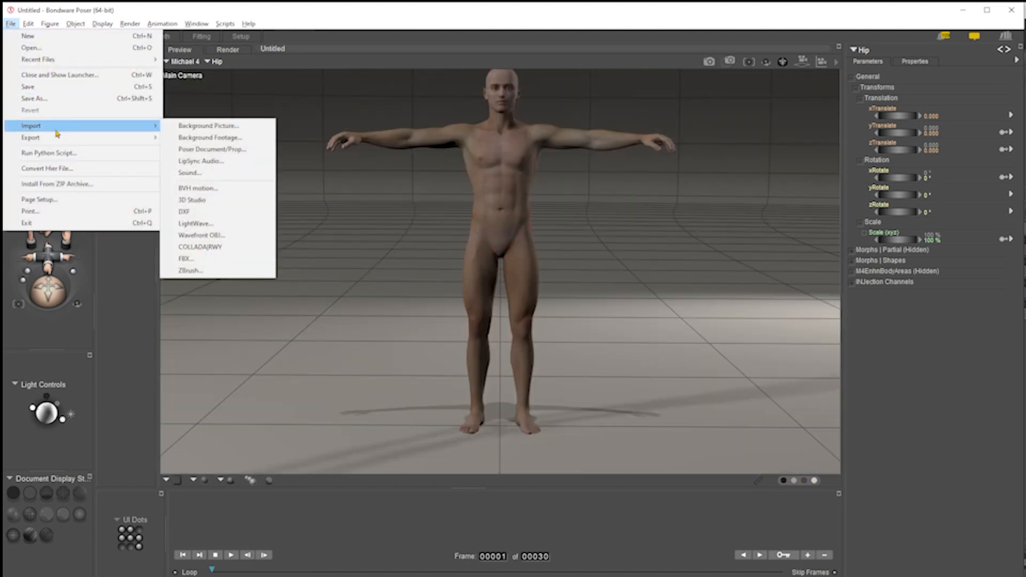
pyautogui.click(210, 238)
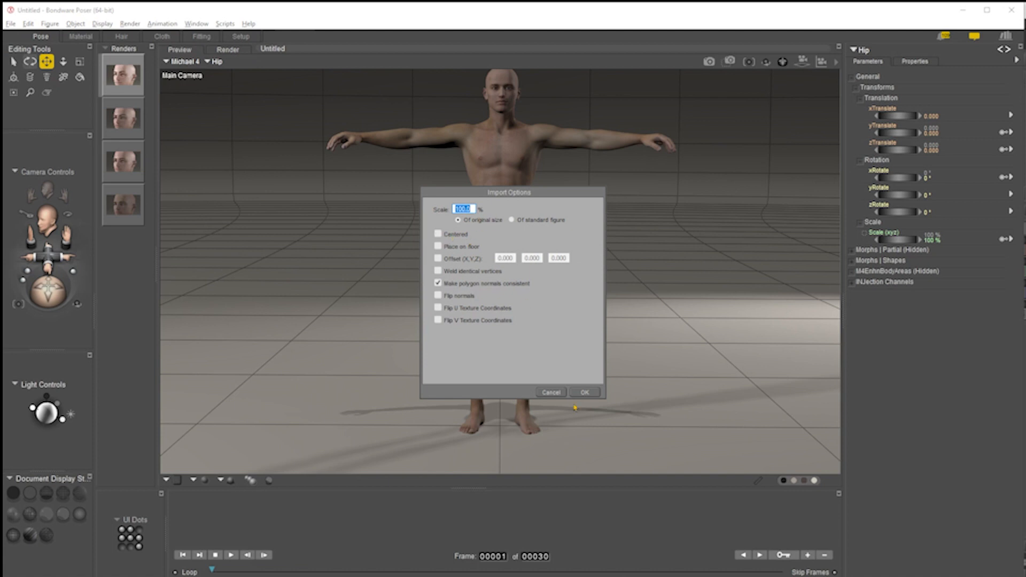
pyautogui.click(588, 391)
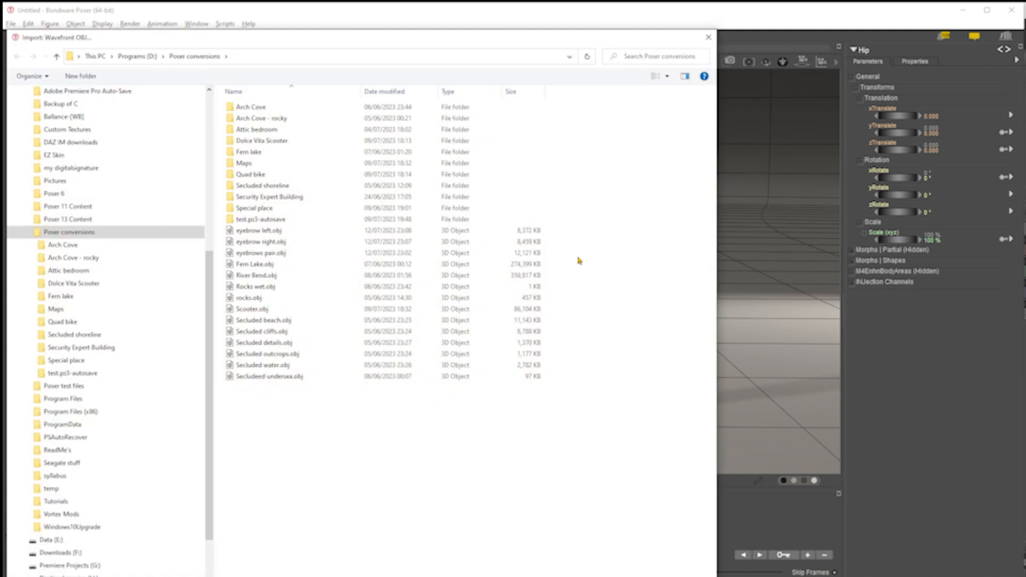
# - Import "Brows both default.obj" from D:\Poser 6\Runtime\Geometries\Super natural brows
pyautogui.click(250, 56)
pyautogui.write('D:\\Poser 6\\Runtime\\Geometries\\Super natural brows')
pyautogui.press('Return')
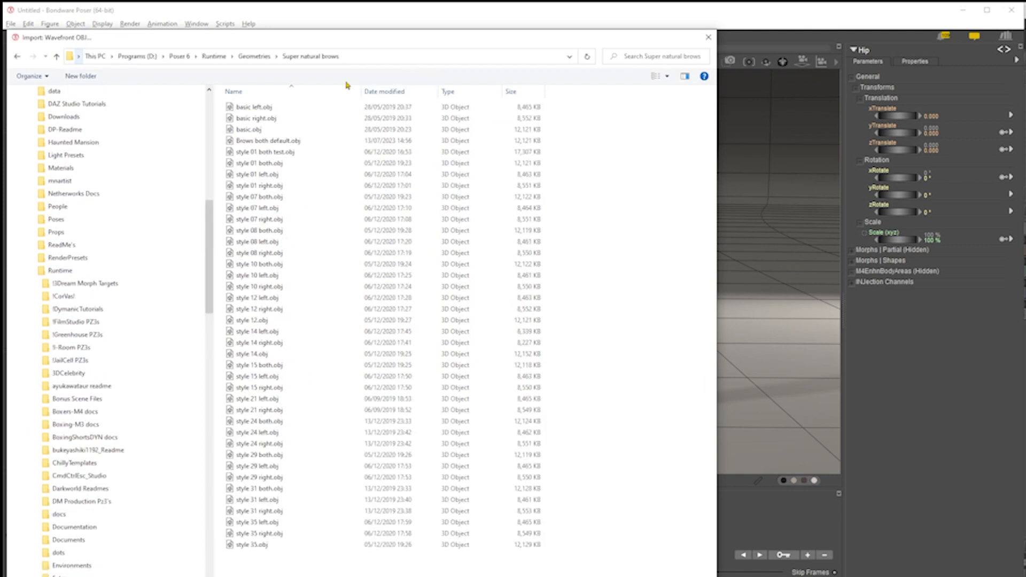
pyautogui.doubleClick(289, 141)
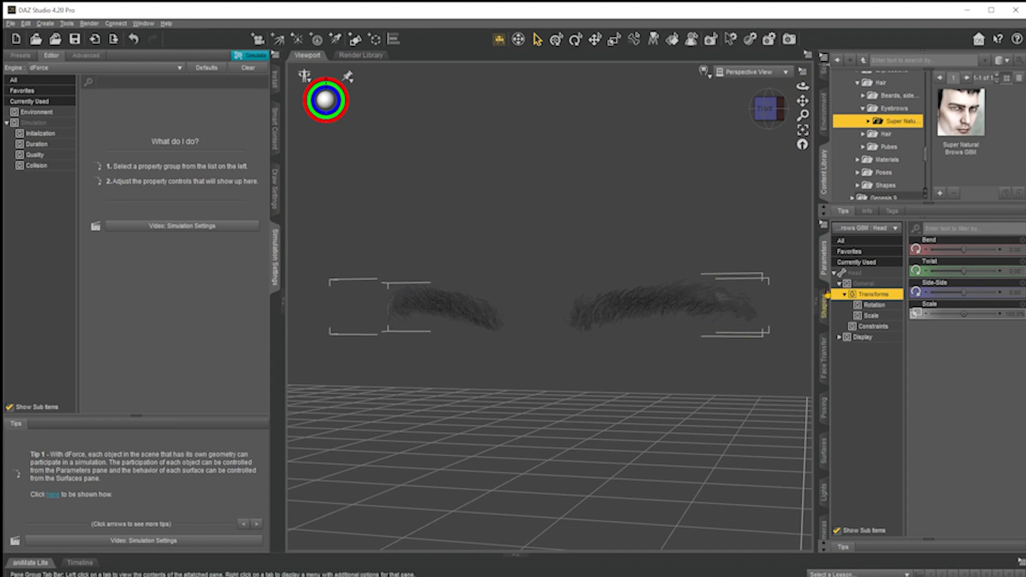
# - In DAZ Studio, open the image browser for the Base Color map of the eyebrows' Hair01 surface
pyautogui.click(825, 458)
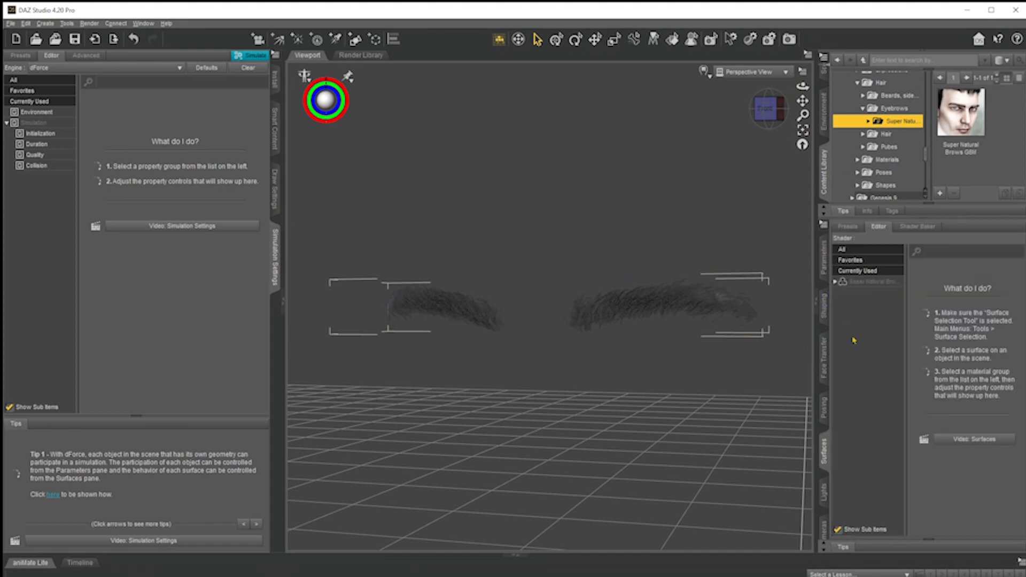
pyautogui.click(836, 282)
pyautogui.click(861, 292)
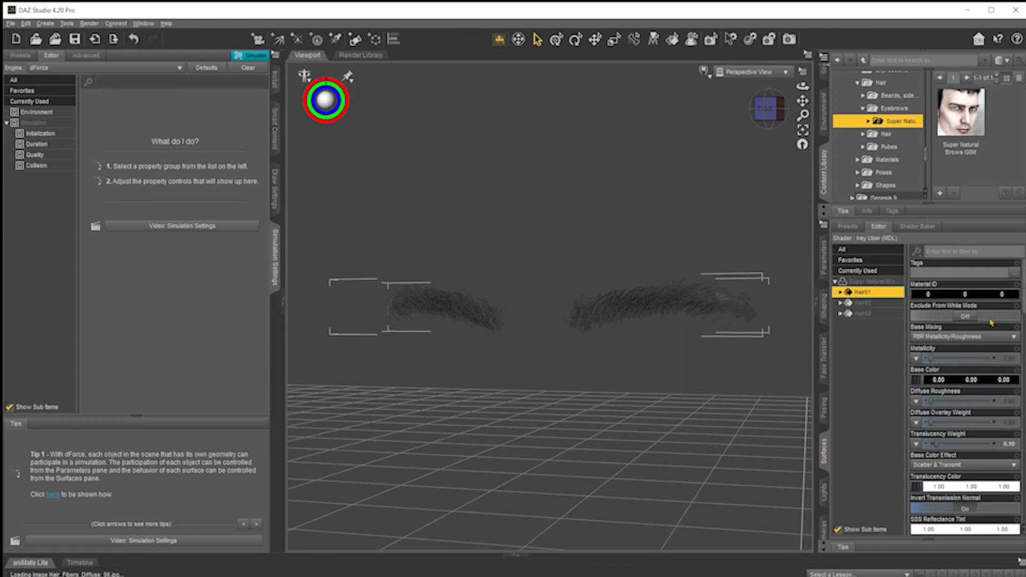
pyautogui.click(915, 381)
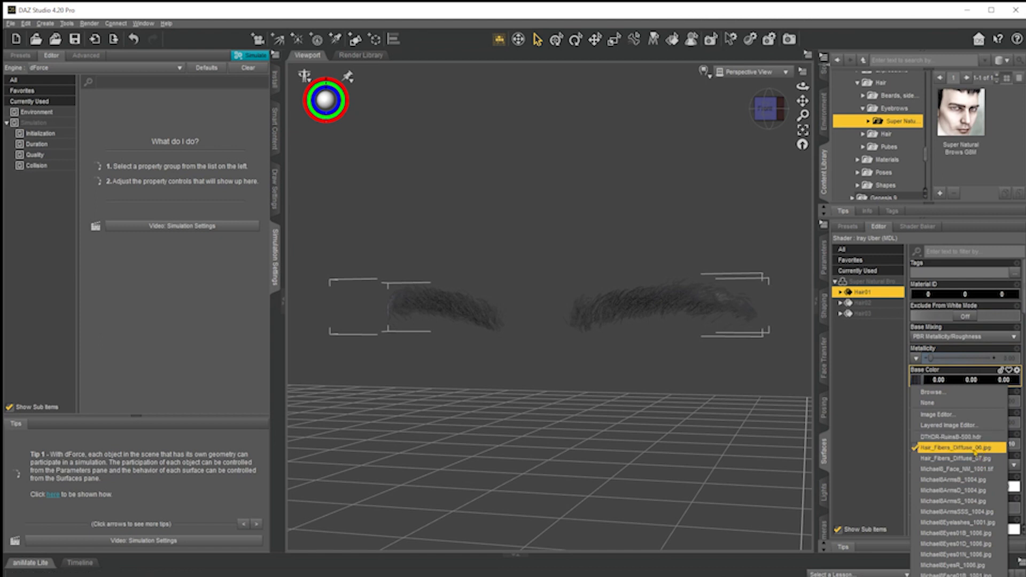
pyautogui.click(935, 392)
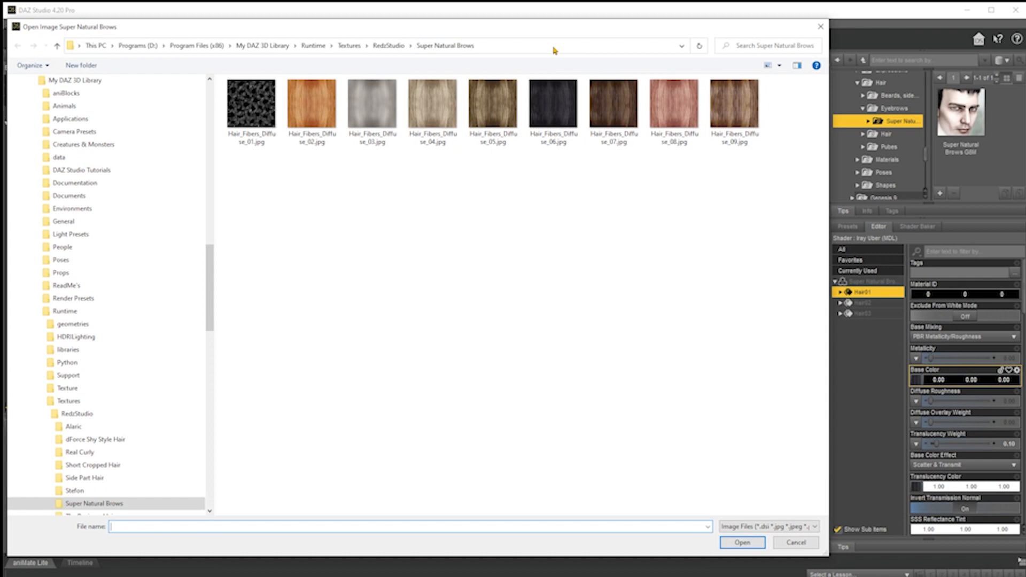
# - Use the Super Natural Brows texture folder path to locate Hair_Fibers_Diffuse_07.jpg and Hair_Fibers_Diffuse_06.jpg for the import in Poser
pyautogui.click(560, 44)
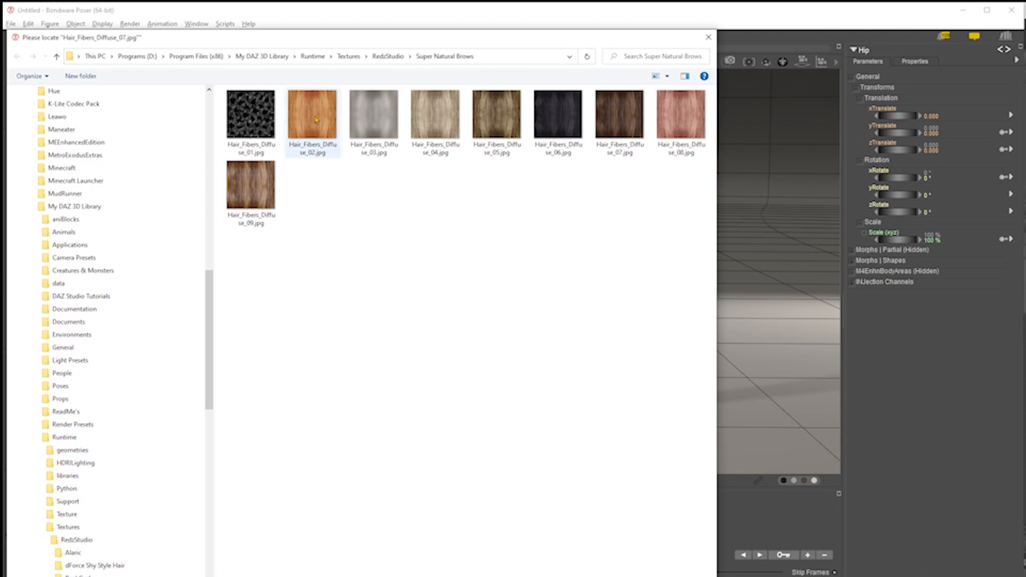
pyautogui.doubleClick(619, 119)
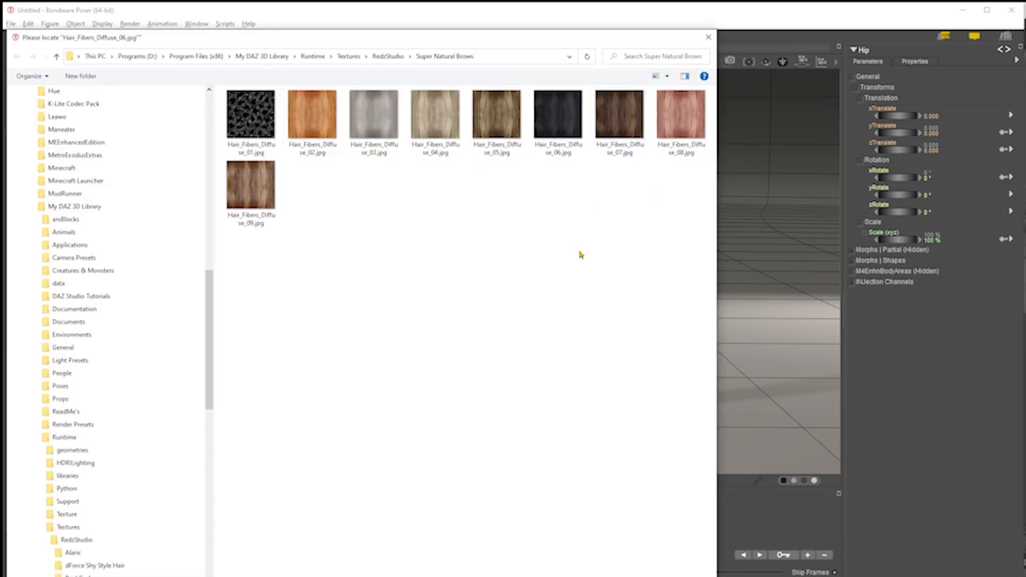
pyautogui.doubleClick(560, 110)
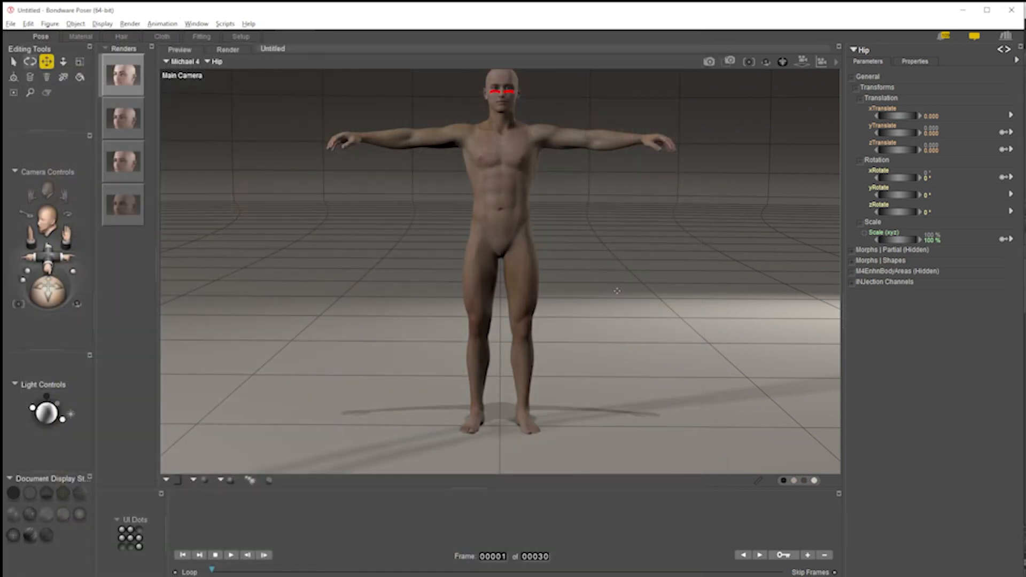
# - Select the imported eyebrows prop, frame Michael 4's face, and raise the prop to a yTran of 0.172
pyautogui.click(502, 92)
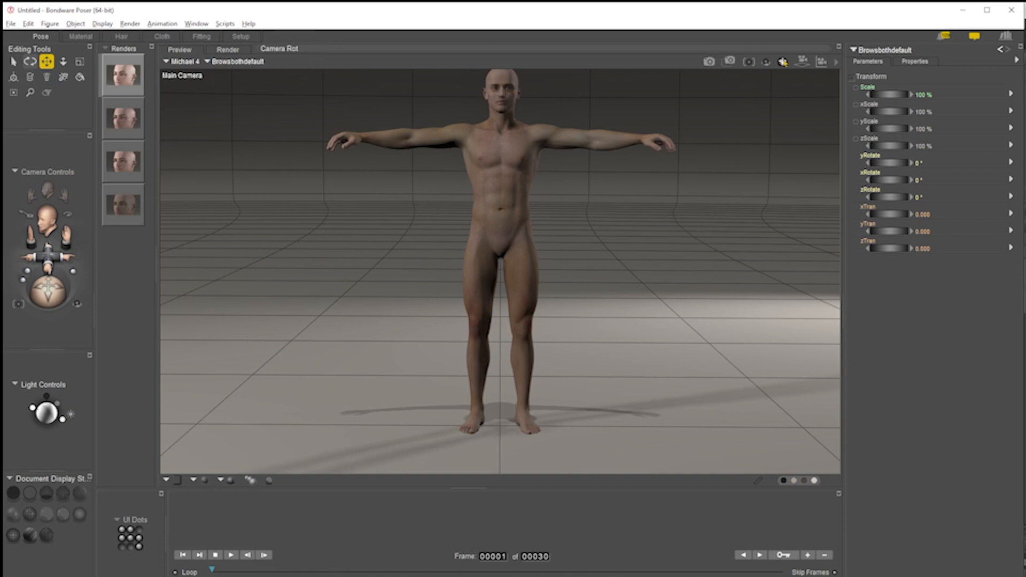
pyautogui.click(749, 62)
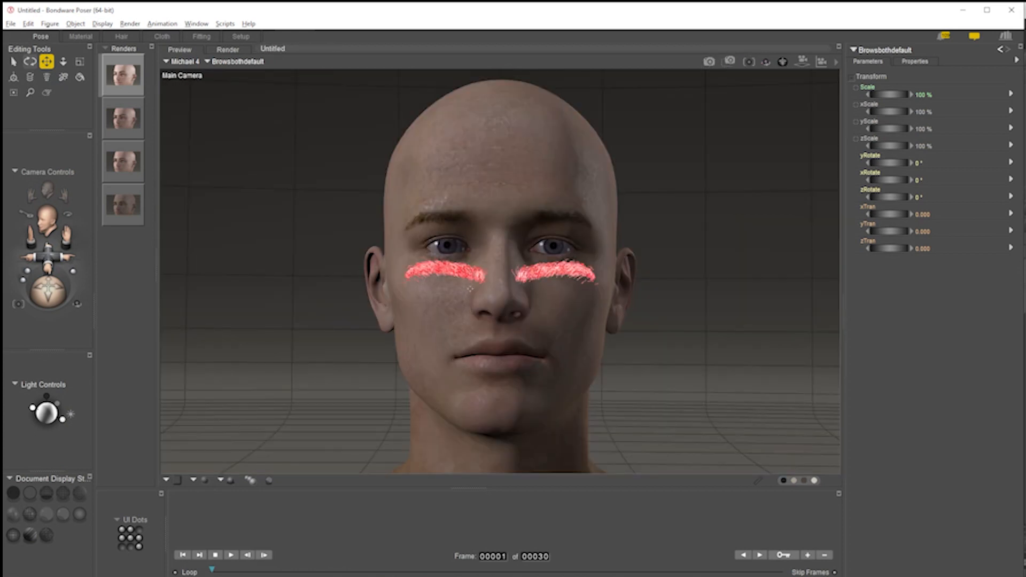
pyautogui.moveTo(891, 232); pyautogui.dragTo(928, 232)
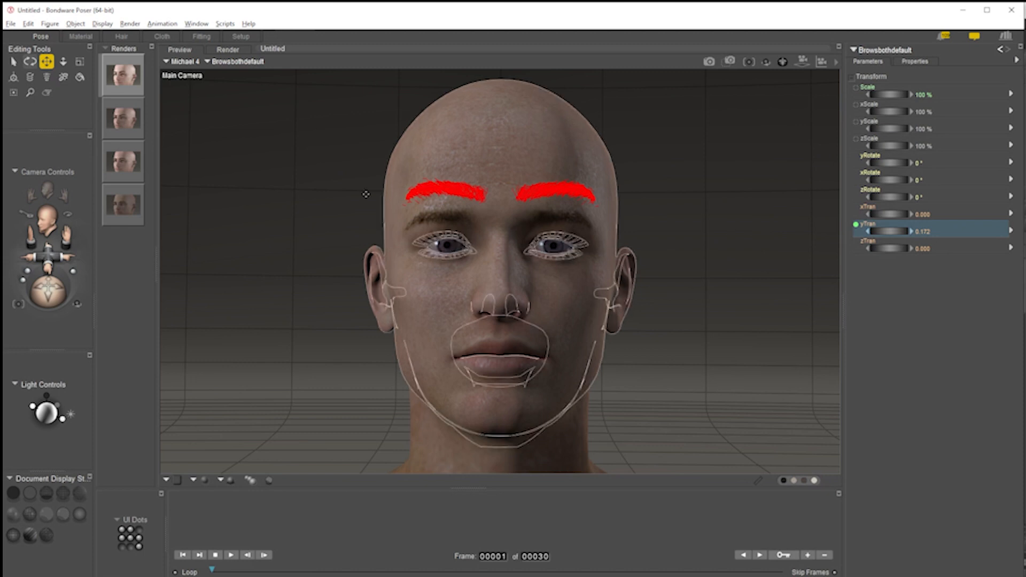
pyautogui.moveTo(50, 252)
pyautogui.mouseDown()
pyautogui.moveTo(49, 275)
pyautogui.moveTo(50, 251)
pyautogui.moveTo(50, 263)
pyautogui.mouseUp()
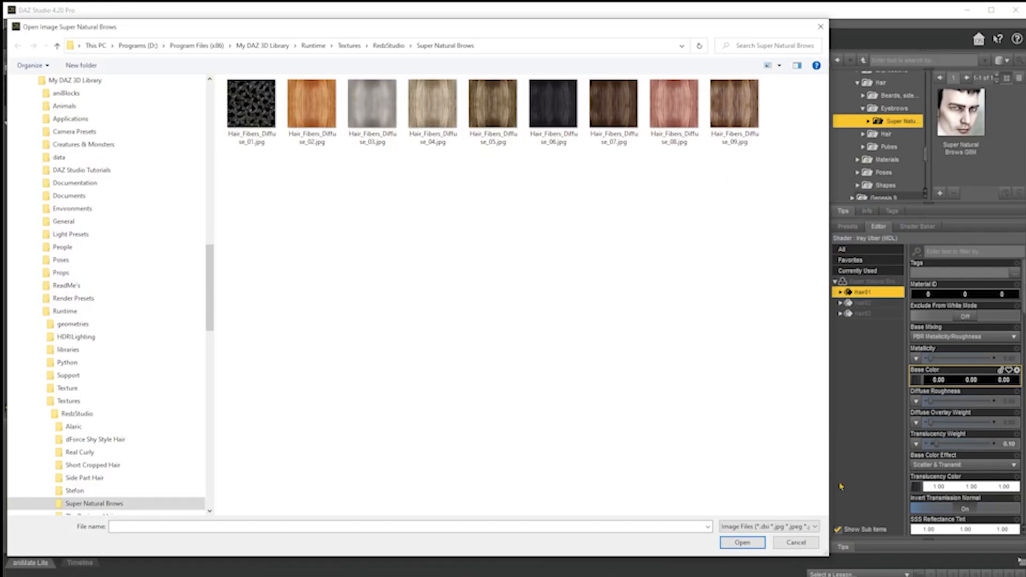
# - In DAZ Studio, cancel the image selection and open the Brow Shapes folder in the Super Natural Brows styling content
pyautogui.click(798, 546)
pyautogui.click(639, 312)
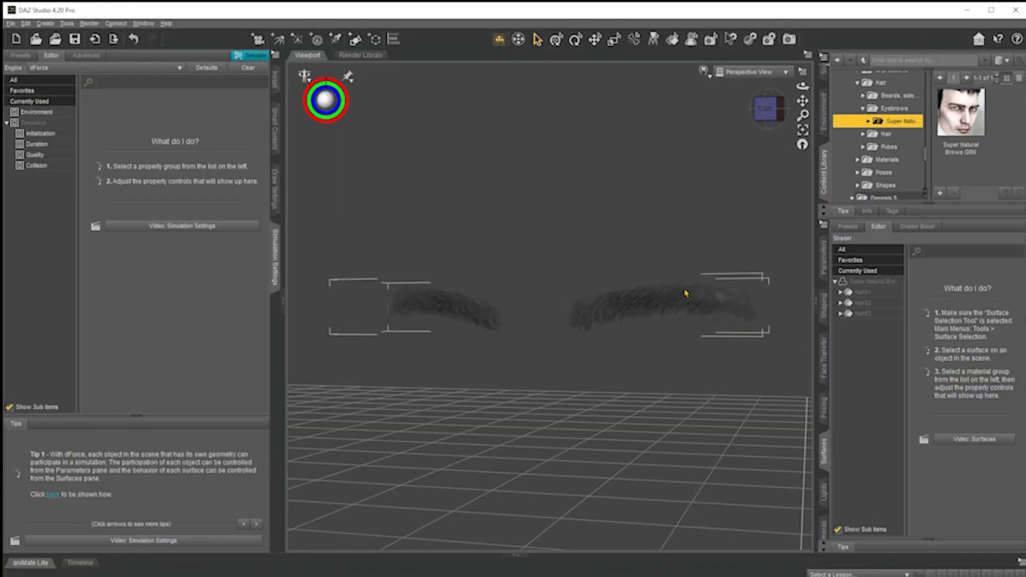
pyautogui.click(868, 122)
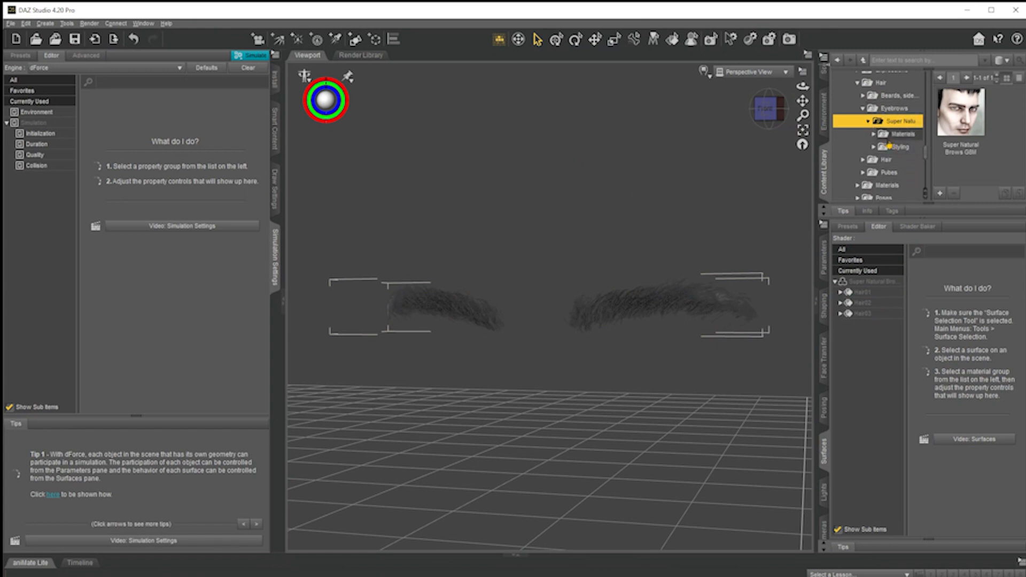
pyautogui.click(874, 150)
pyautogui.click(874, 148)
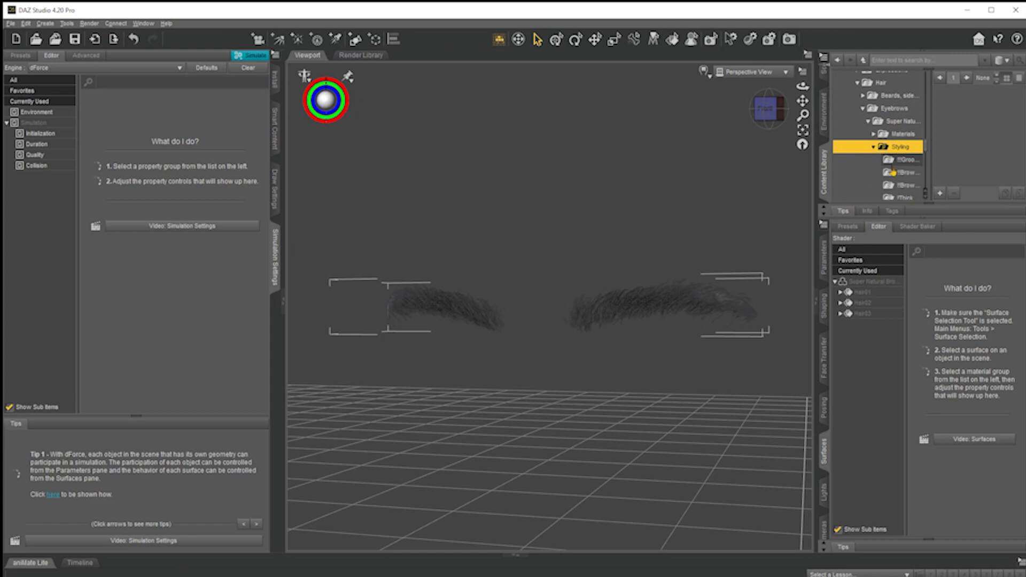
pyautogui.moveTo(811, 177); pyautogui.dragTo(741, 177)
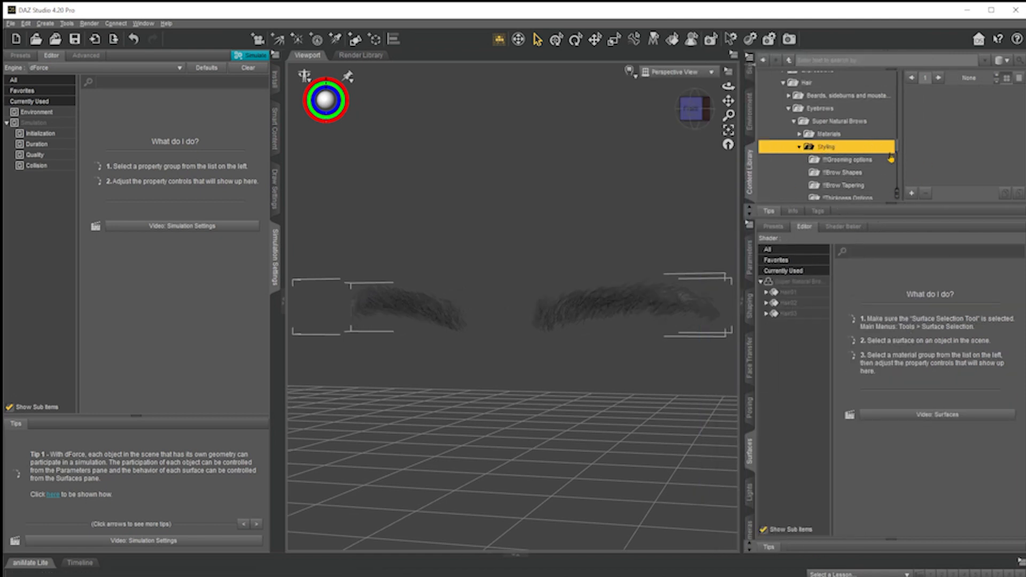
pyautogui.click(860, 174)
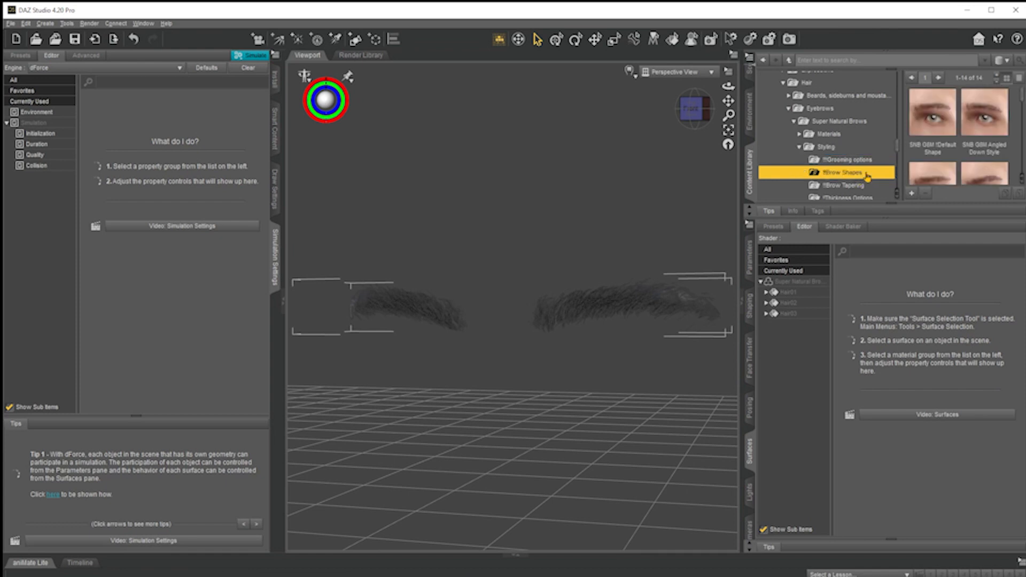
# - Look through the Brow Shapes presets and compare them with the eyebrows on the Poser figure
pyautogui.scroll(-3, 968, 138)
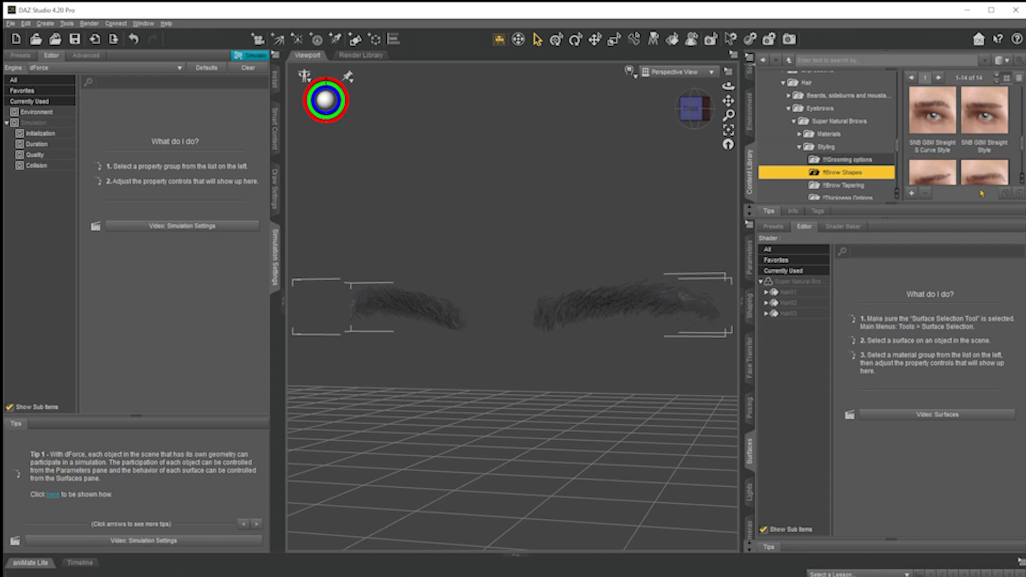
pyautogui.scroll(5, 976, 169)
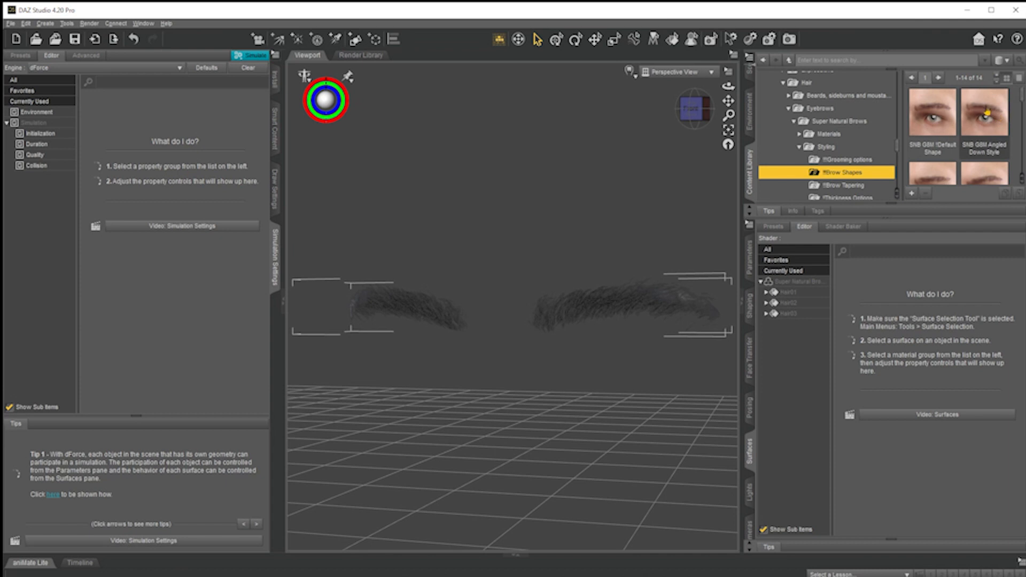
pyautogui.moveTo(987, 115)
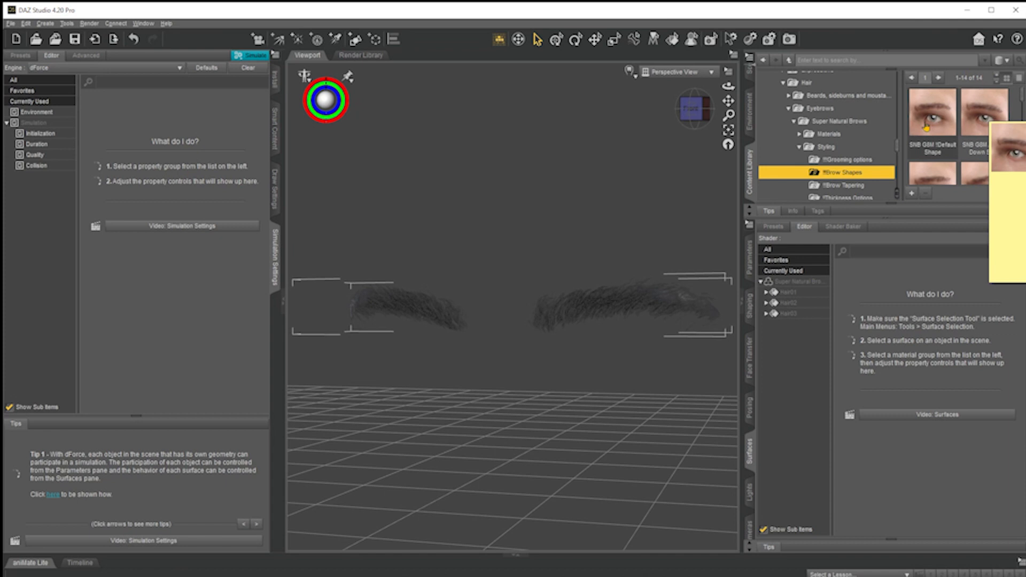
pyautogui.moveTo(930, 122)
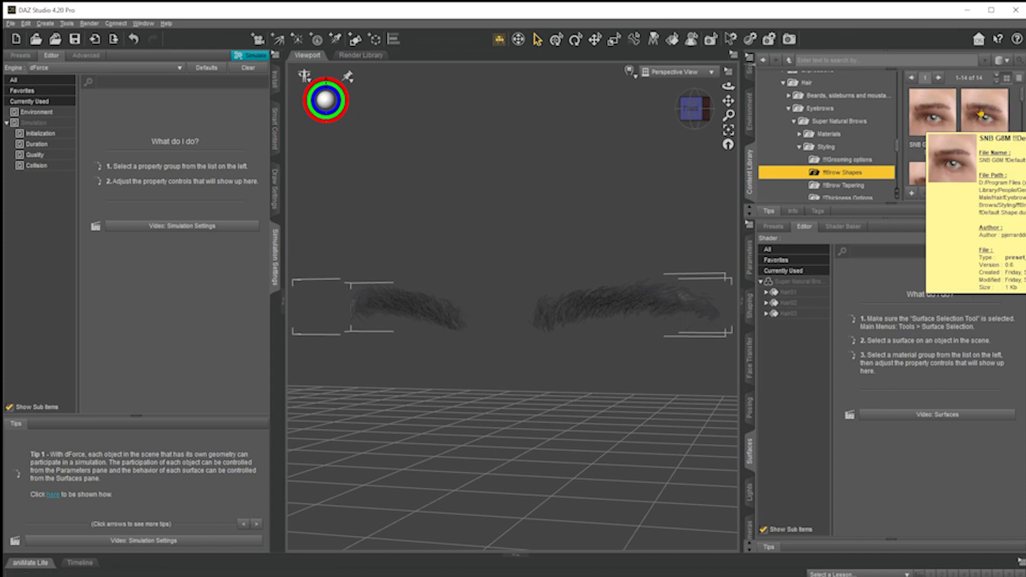
pyautogui.moveTo(952, 180)
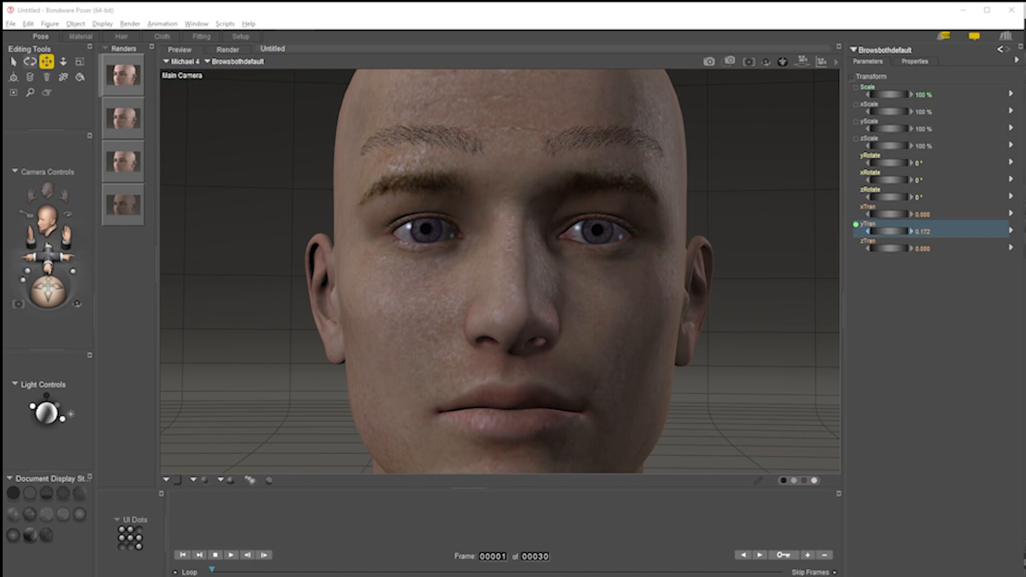
pyautogui.click(590, 230)
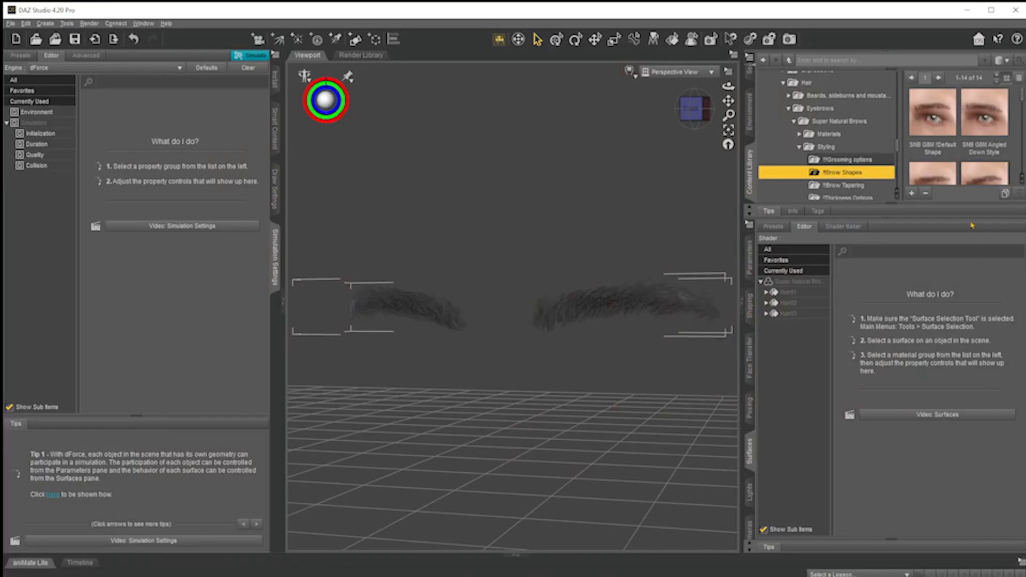
pyautogui.scroll(-3, 1005, 160)
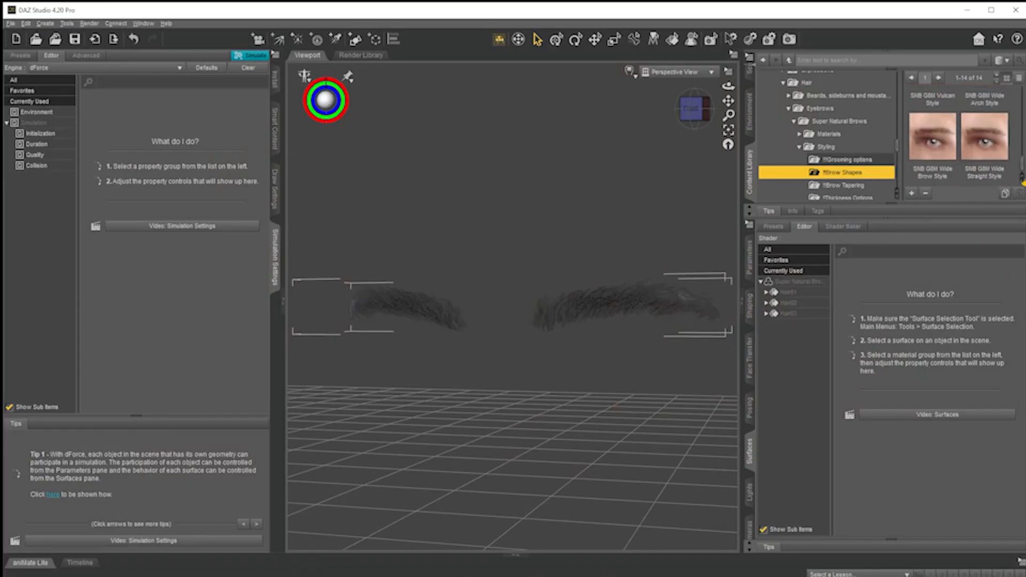
pyautogui.scroll(-3, 985, 170)
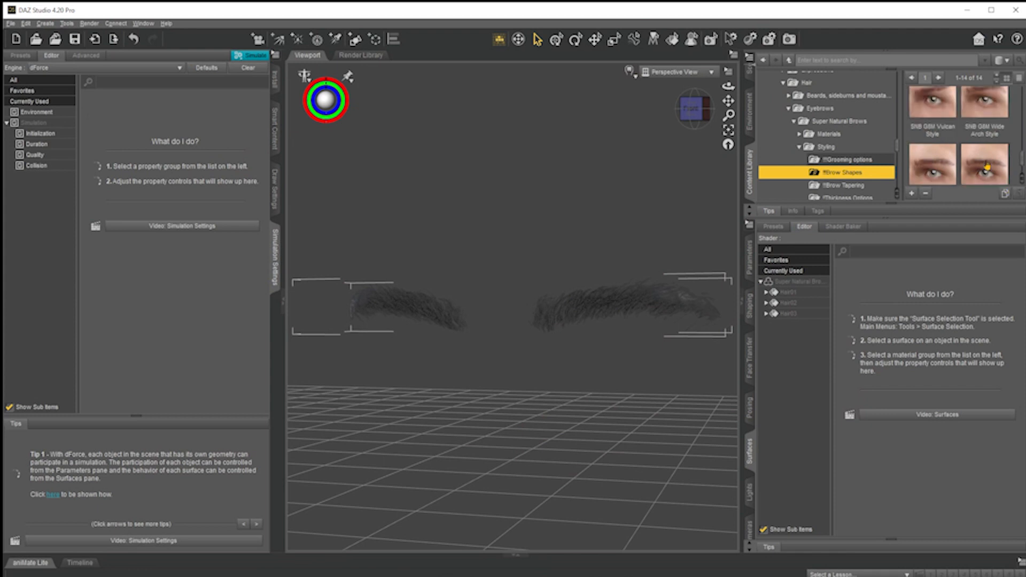
pyautogui.scroll(6, 985, 170)
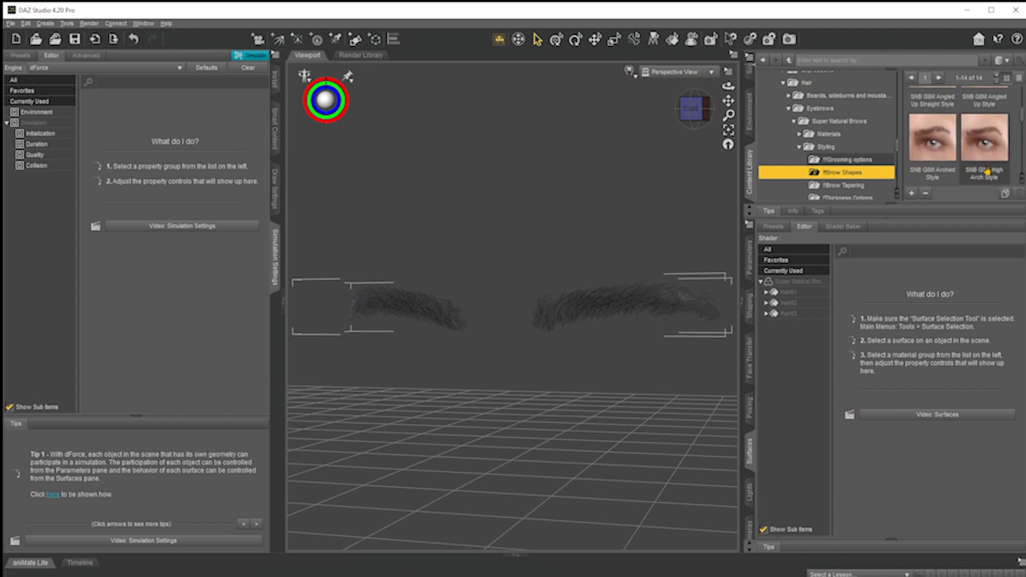
pyautogui.scroll(-3, 989, 153)
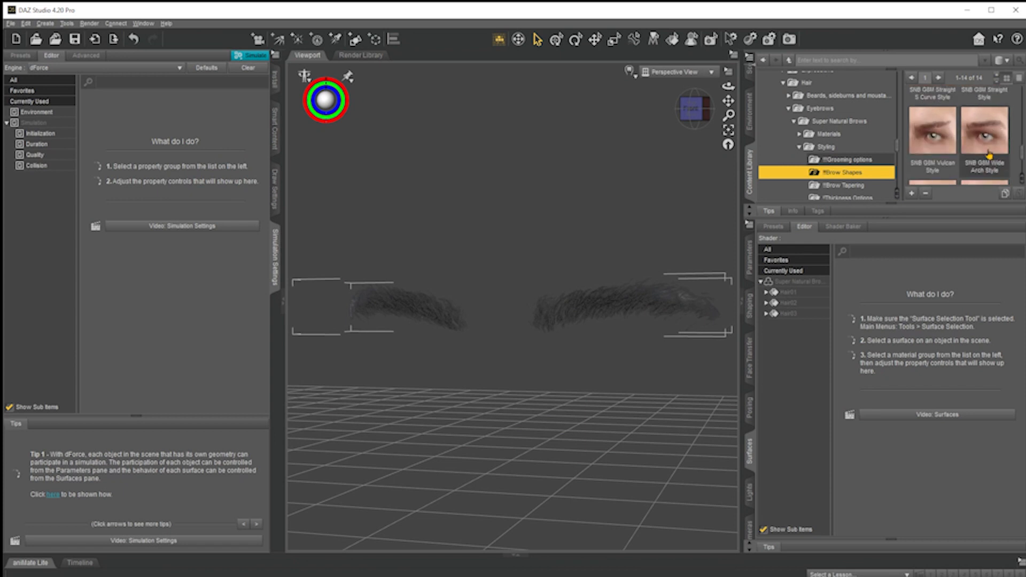
# - Open the Preset Styles folder of the Super Natural Brows and look through its style presets
pyautogui.scroll(-3, 866, 155)
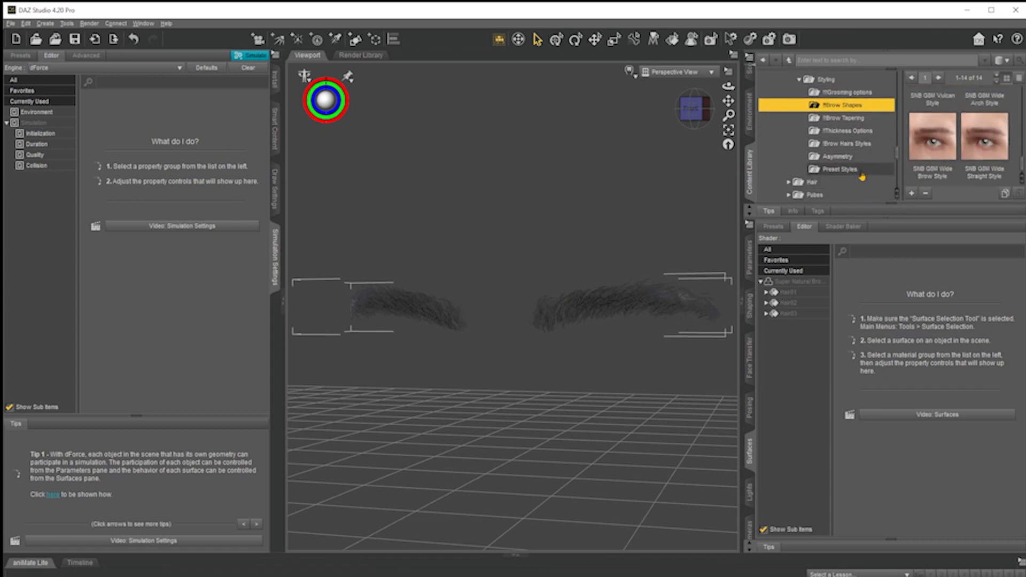
pyautogui.click(863, 170)
pyautogui.scroll(-10, 990, 154)
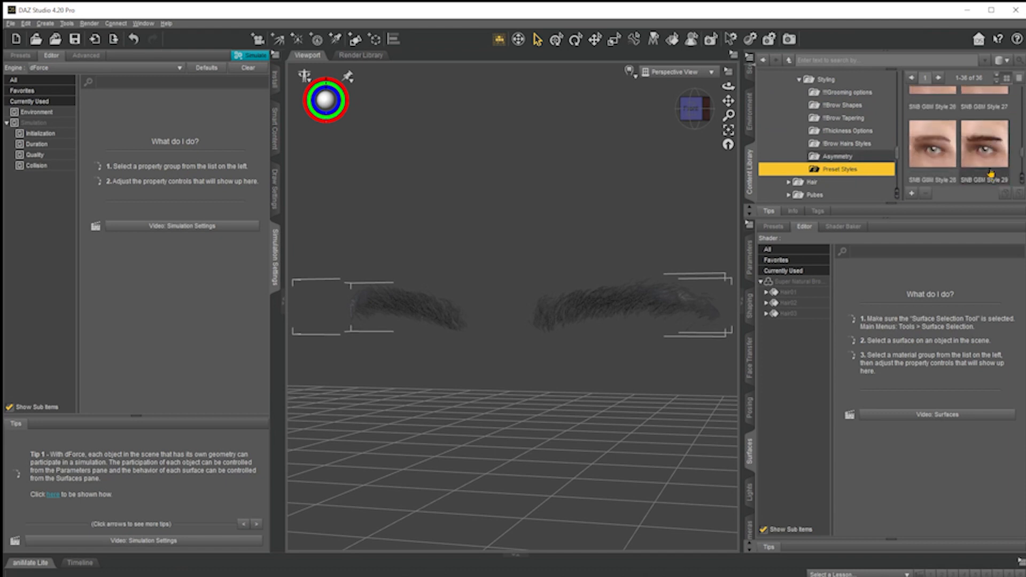
# - Look through the remaining Super Natural Brows style presets in the Preset Styles folder
pyautogui.scroll(12, 988, 163)
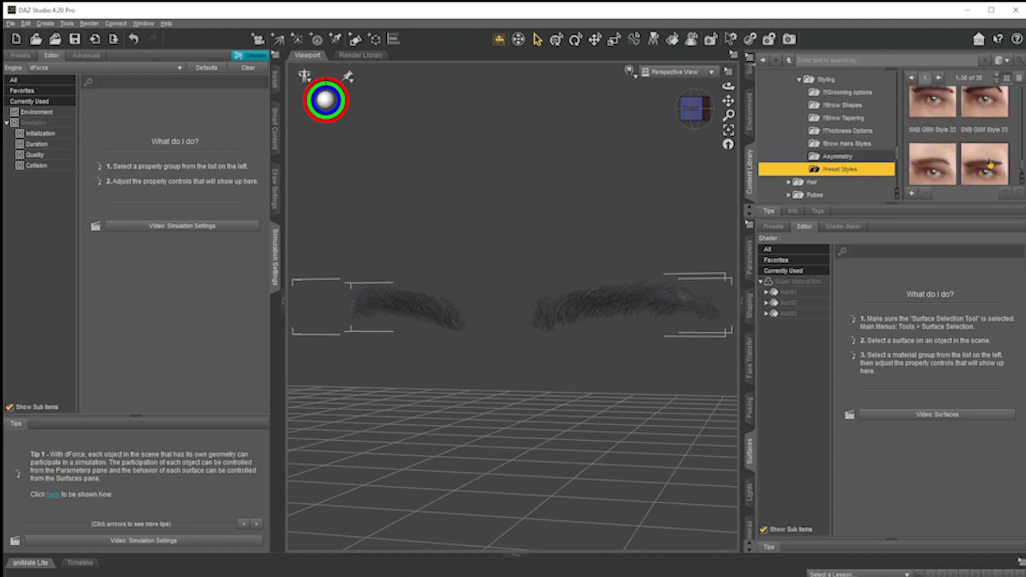
pyautogui.scroll(5, 981, 149)
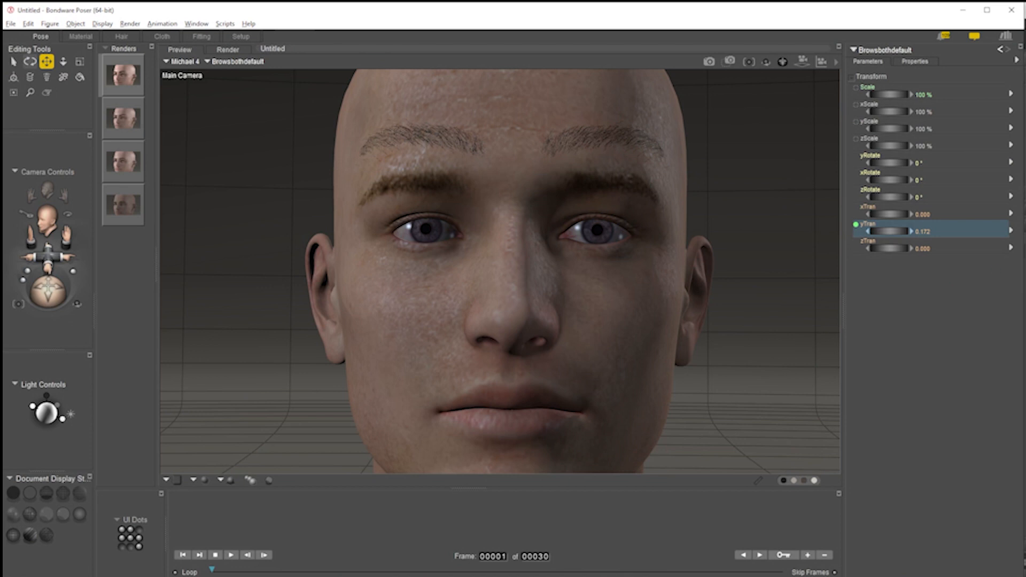
# - Switch to Poser and look through the brow styles saved in the Super Natural Brows folder of the Hair library
pyautogui.moveTo(1025, 169); pyautogui.dragTo(710, 68)
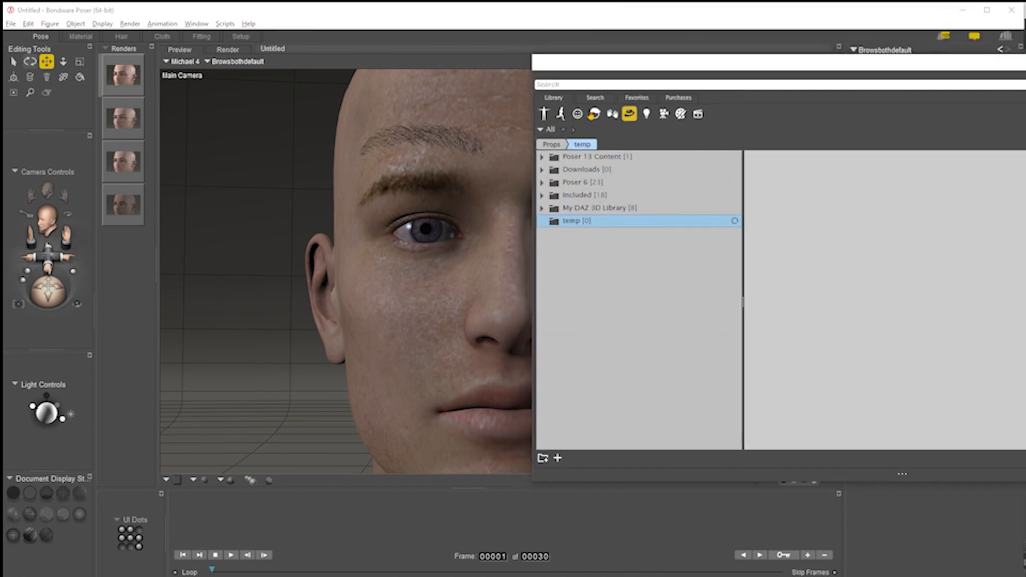
pyautogui.click(595, 114)
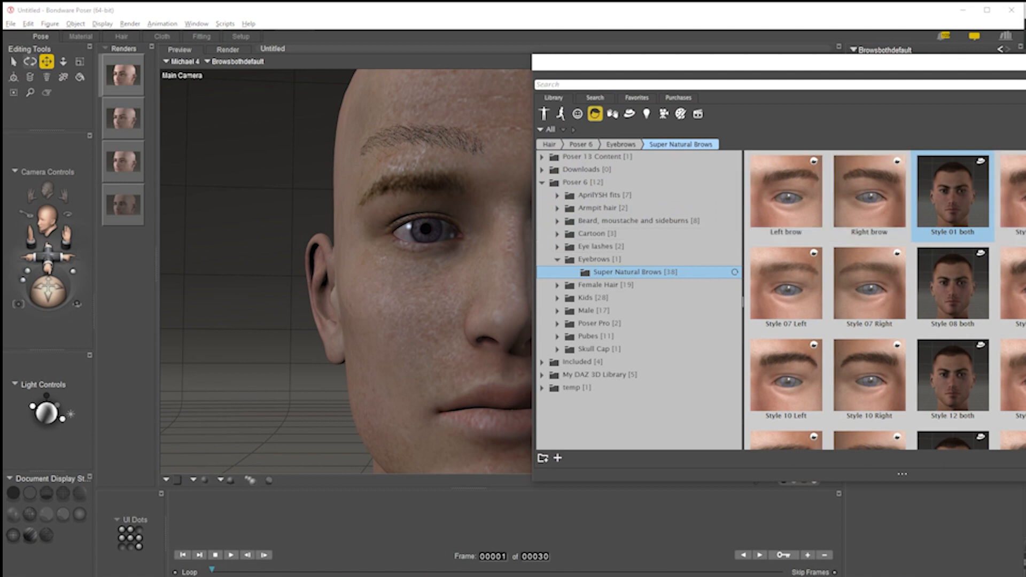
pyautogui.scroll(-8, 754, 402)
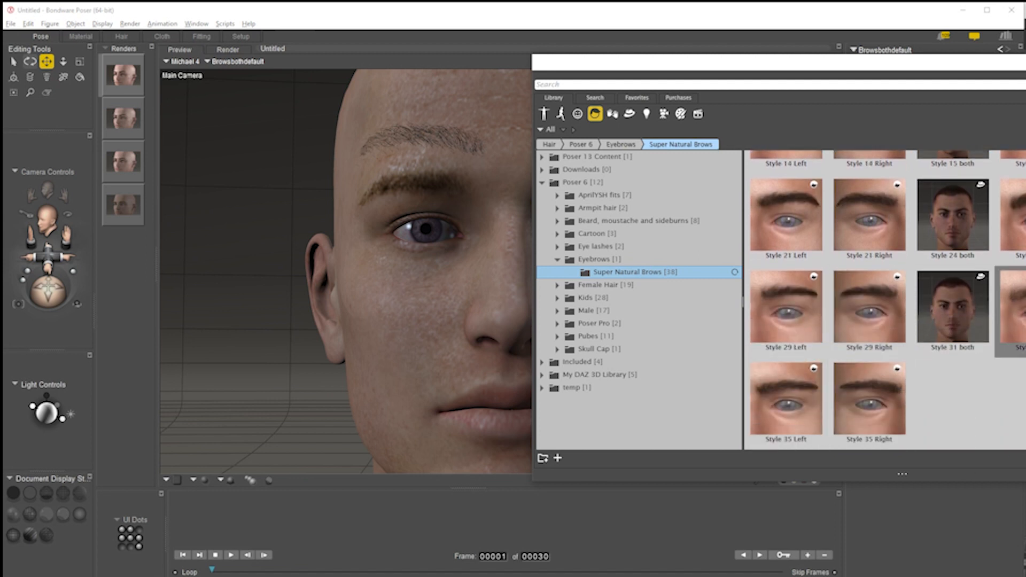
pyautogui.scroll(8, 865, 310)
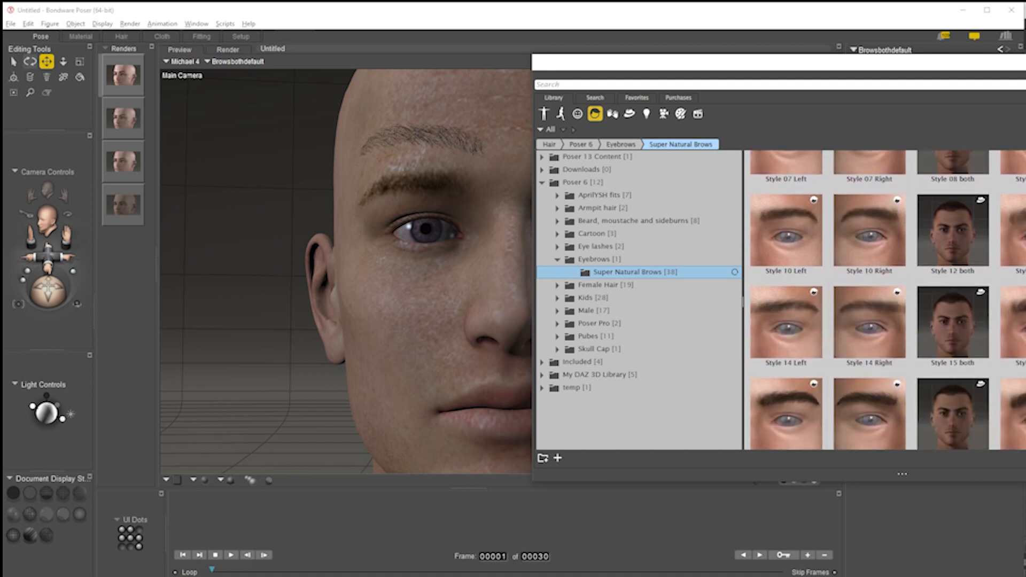
pyautogui.doubleClick(777, 227)
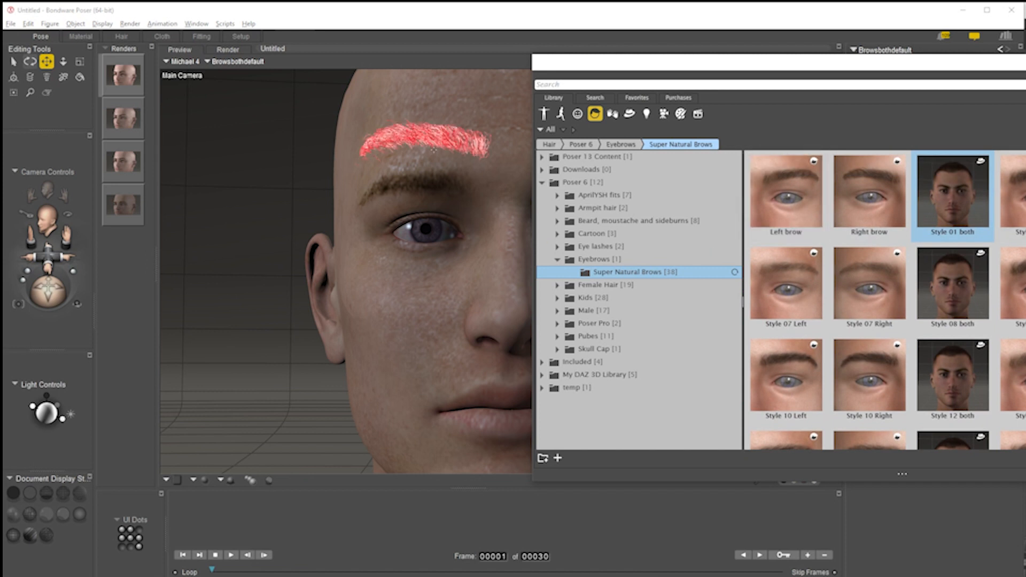
pyautogui.moveTo(775, 66); pyautogui.dragTo(1025, 67)
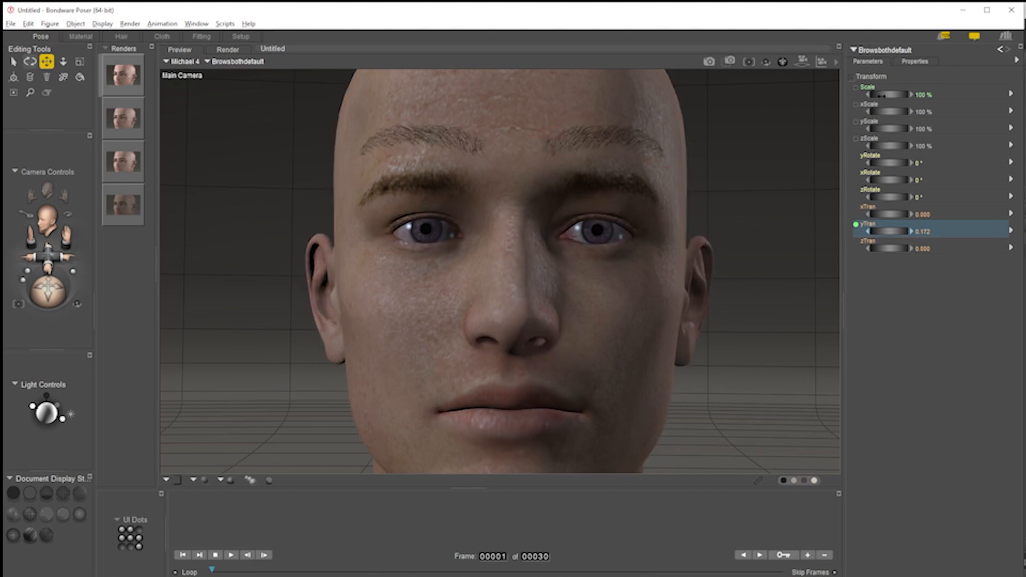
# - Try enlarging the imported eyebrows prop to a scale of 128 %, and delete the prop from the scene
pyautogui.click(882, 96)
pyautogui.moveTo(882, 95); pyautogui.dragTo(896, 95)
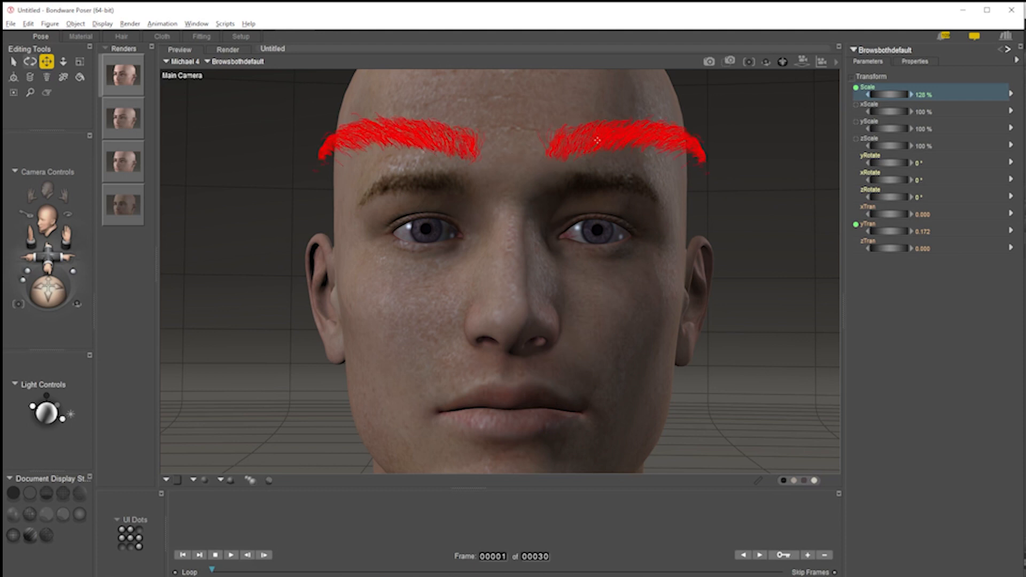
pyautogui.press('Delete')
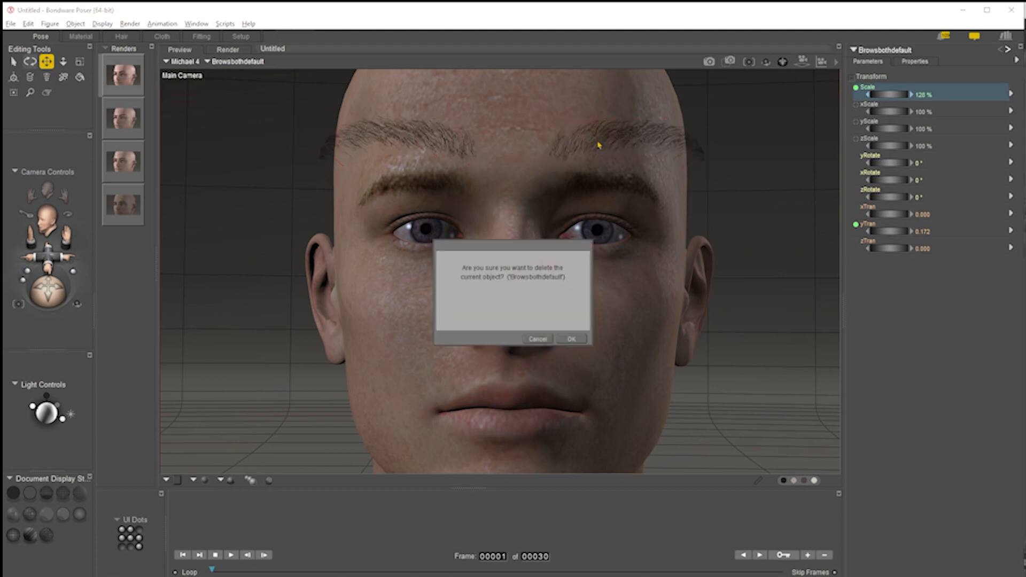
pyautogui.click(571, 339)
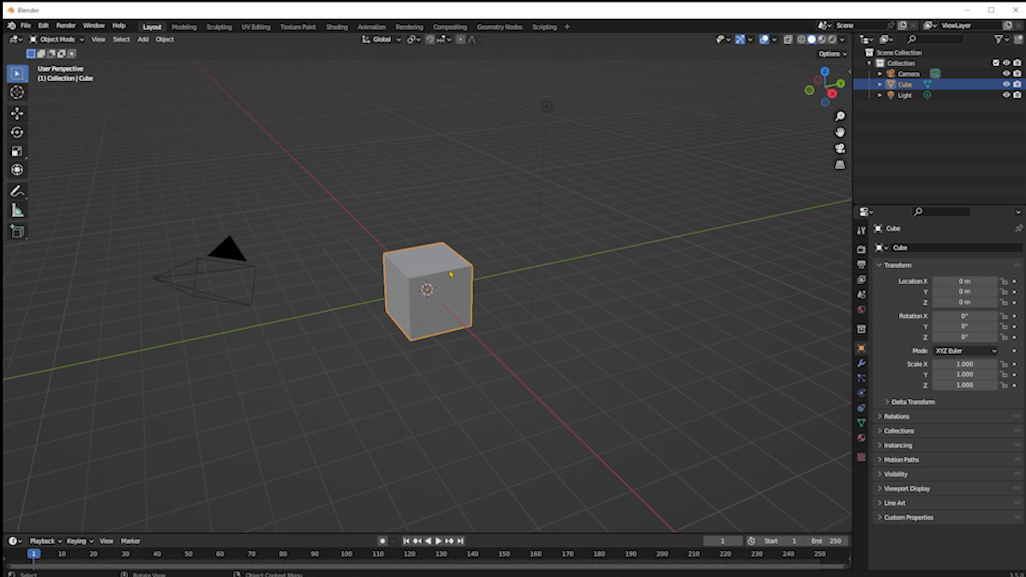
# - In Blender, delete the default cube and import "Brows both default.obj" as Wavefront OBJ from D:\Poser 6\Runtime\Geometries\Super natural brows
pyautogui.press('Delete')
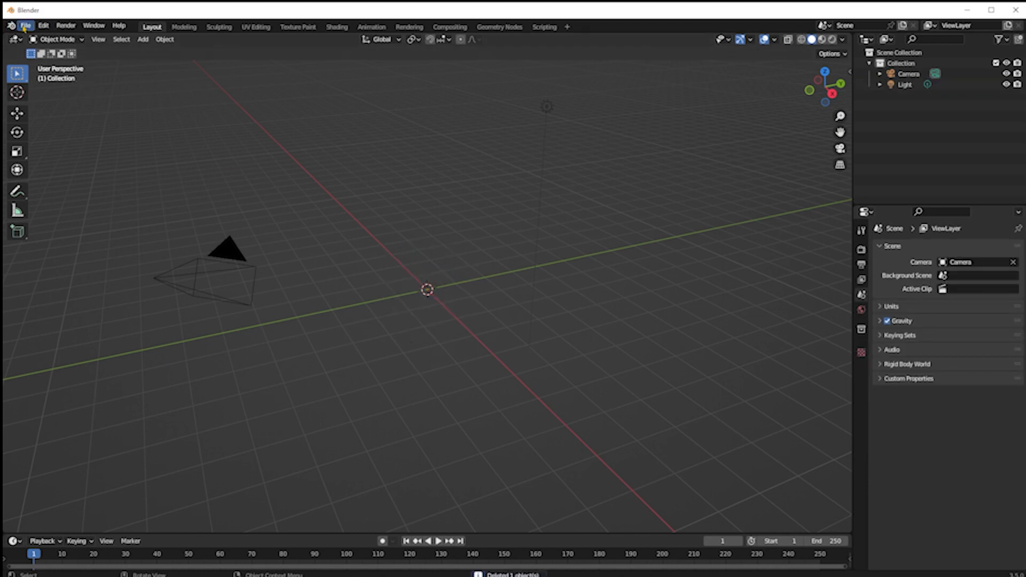
pyautogui.click(24, 27)
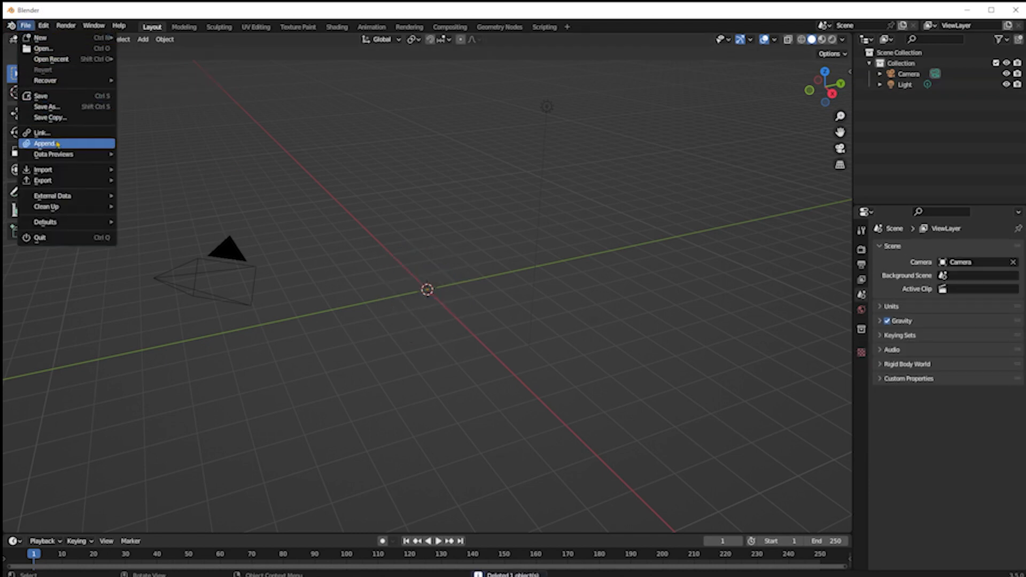
pyautogui.moveTo(62, 172)
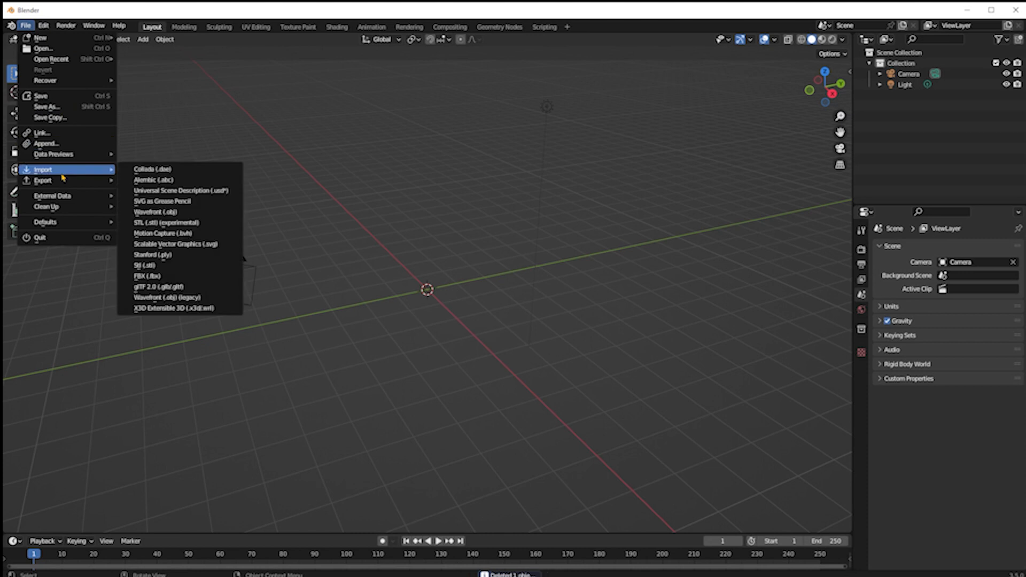
pyautogui.click(187, 214)
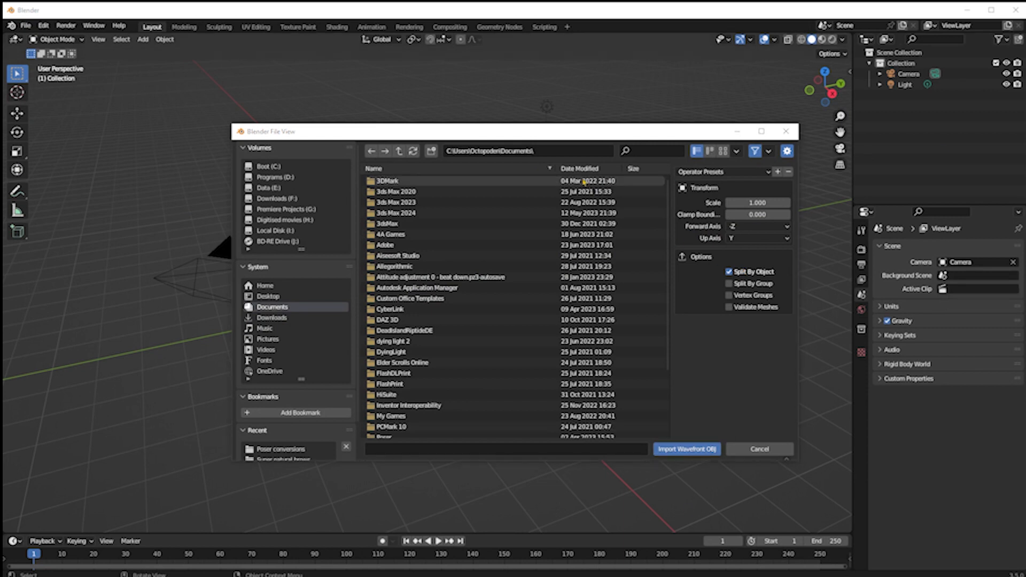
pyautogui.click(563, 150)
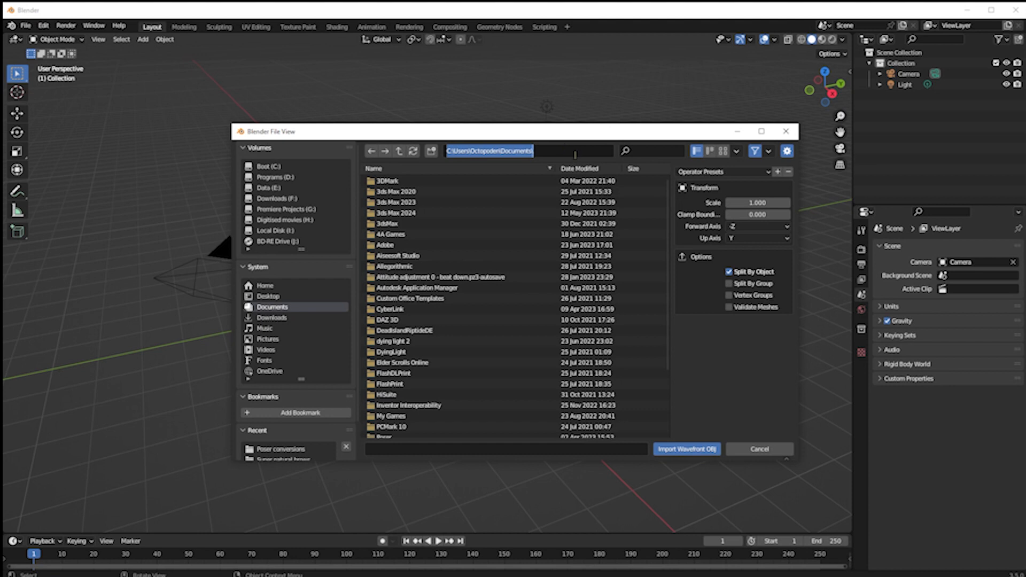
pyautogui.write('D:\\Poser 6\\Runtime\\Geometries\\Super natural brows')
pyautogui.press('Return')
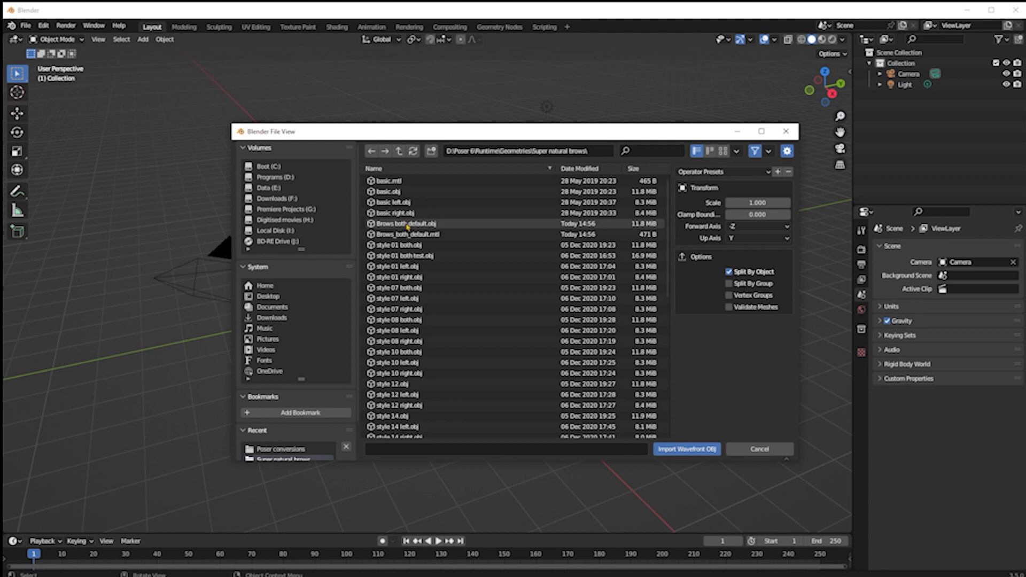
pyautogui.doubleClick(406, 224)
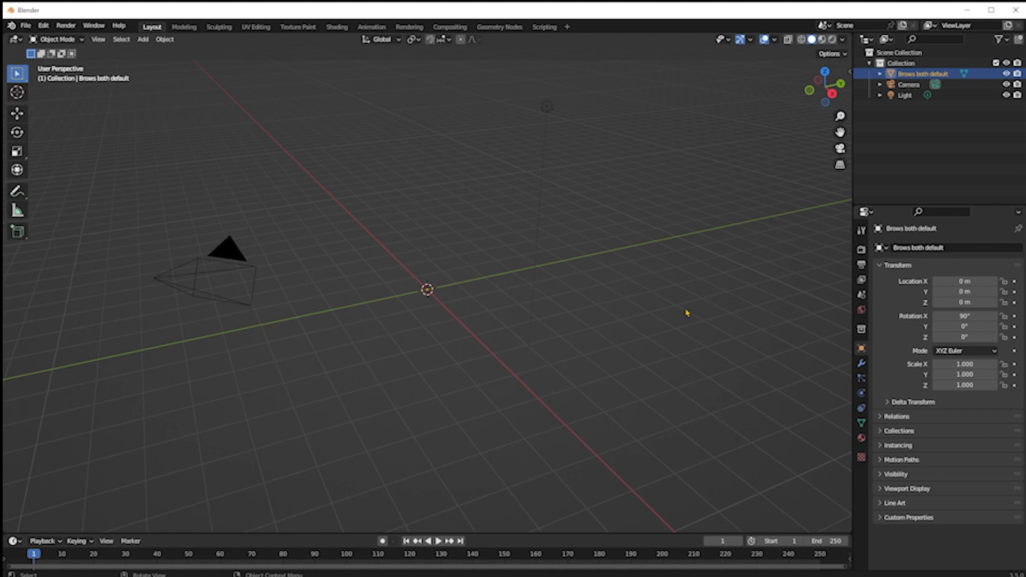
# - Isolate the imported brows in local view and inspect the hair strands of both brows from the front
pyautogui.press('KP_Divide')
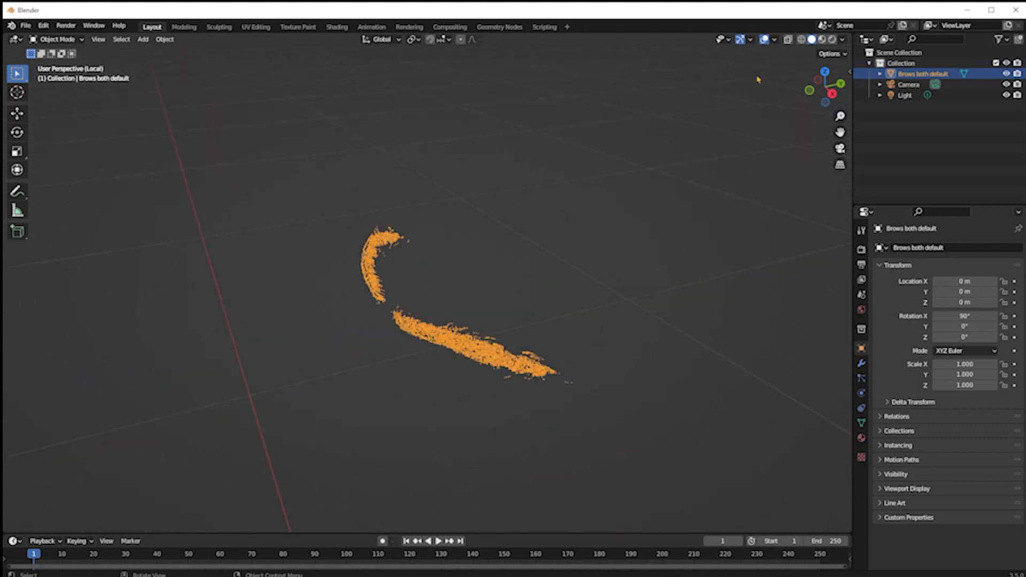
pyautogui.moveTo(827, 86); pyautogui.dragTo(909, 58)
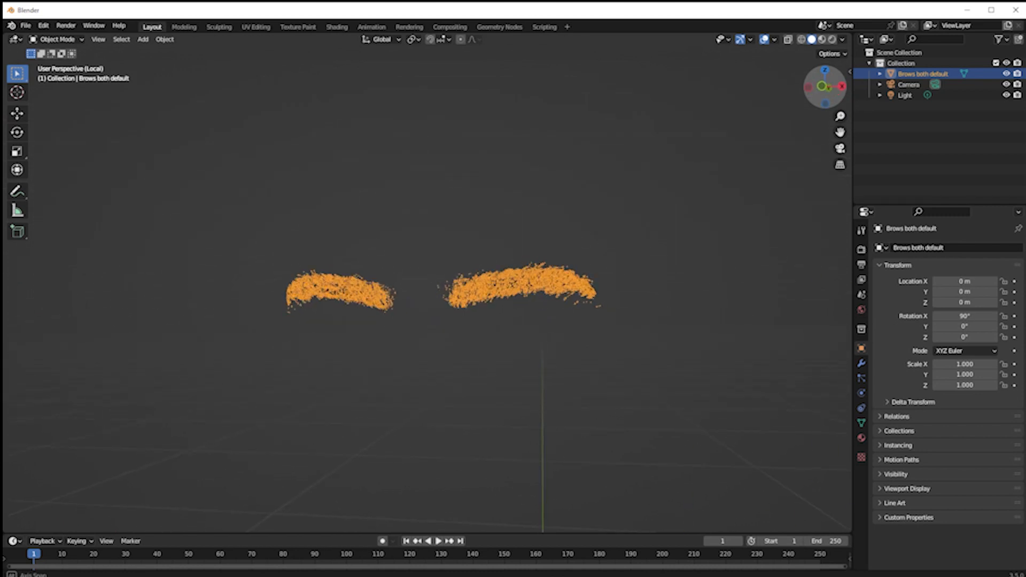
pyautogui.scroll(4, 497, 310)
pyautogui.scroll(6, 498, 288)
pyautogui.scroll(-3, 690, 373)
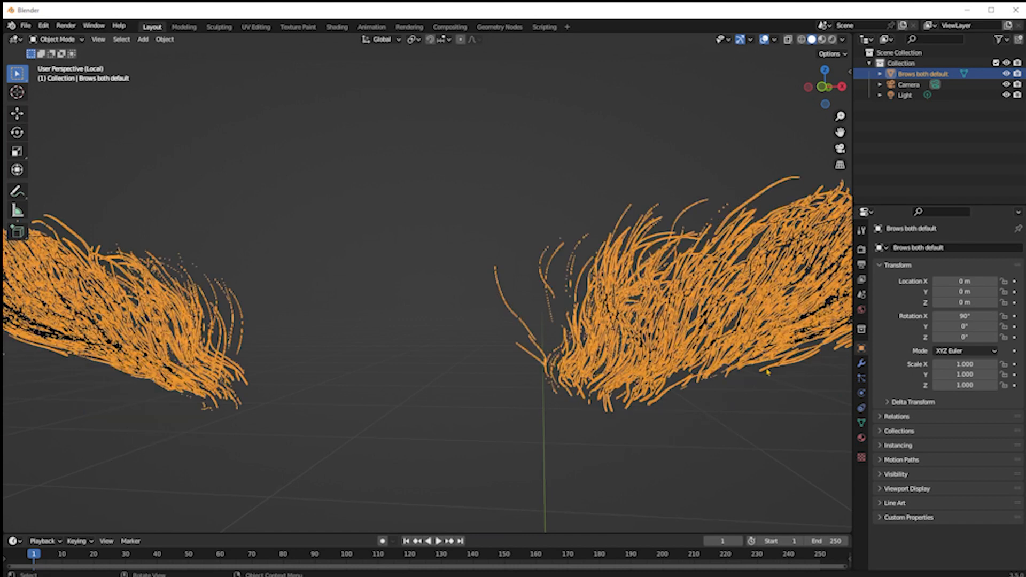
pyautogui.scroll(2, 756, 377)
pyautogui.moveTo(709, 411); pyautogui.dragTo(686, 408, button='middle')
pyautogui.scroll(-2, 686, 407)
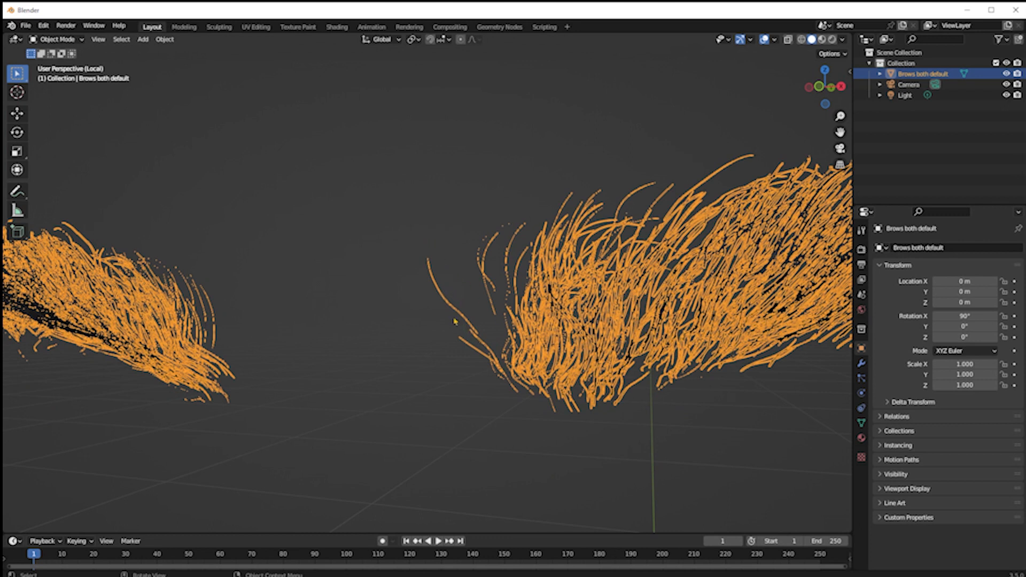
pyautogui.click(460, 239)
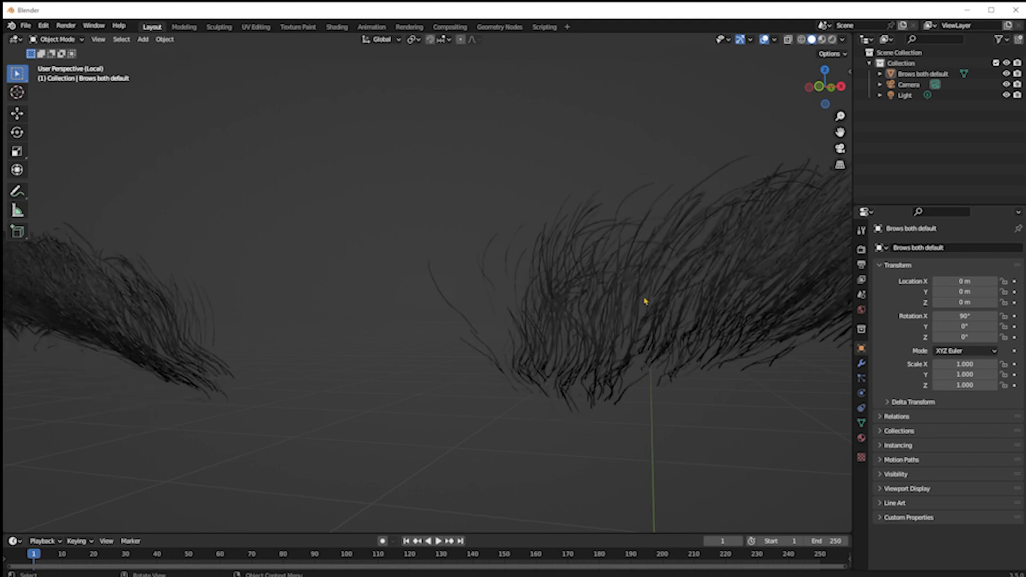
pyautogui.click(612, 299)
pyautogui.moveTo(645, 222); pyautogui.dragTo(648, 195, button='middle')
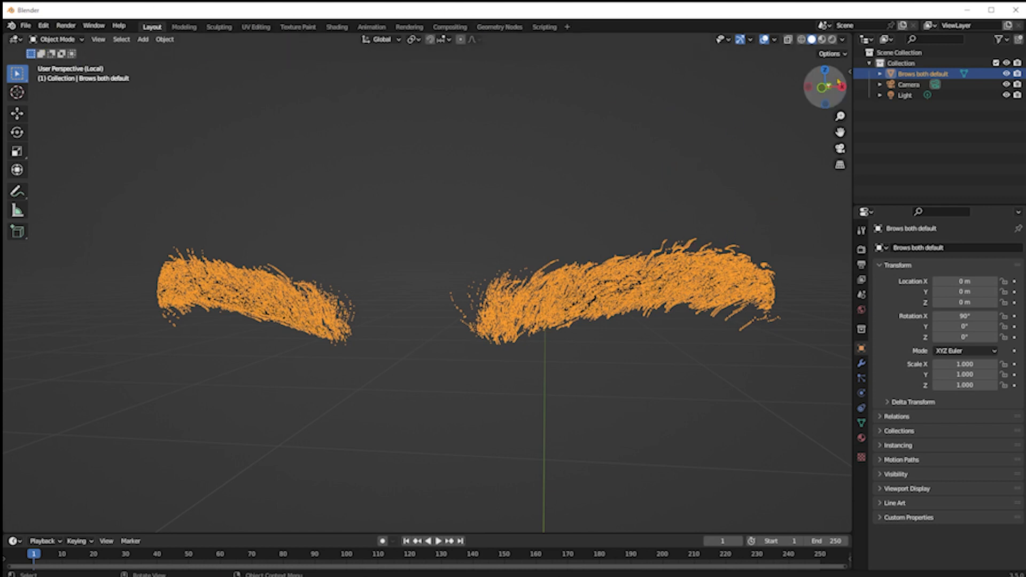
pyautogui.moveTo(838, 84)
pyautogui.mouseDown()
pyautogui.moveTo(809, 87)
pyautogui.moveTo(838, 85)
pyautogui.mouseUp()
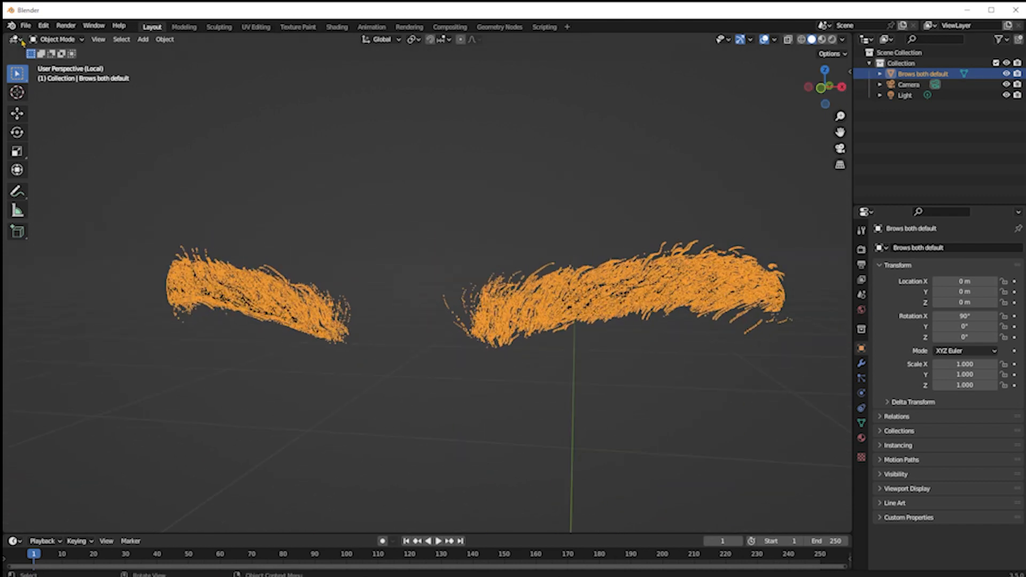
# - Enter Edit Mode on the brows mesh and set the viewport shading to Wireframe
pyautogui.click(76, 40)
pyautogui.click(70, 60)
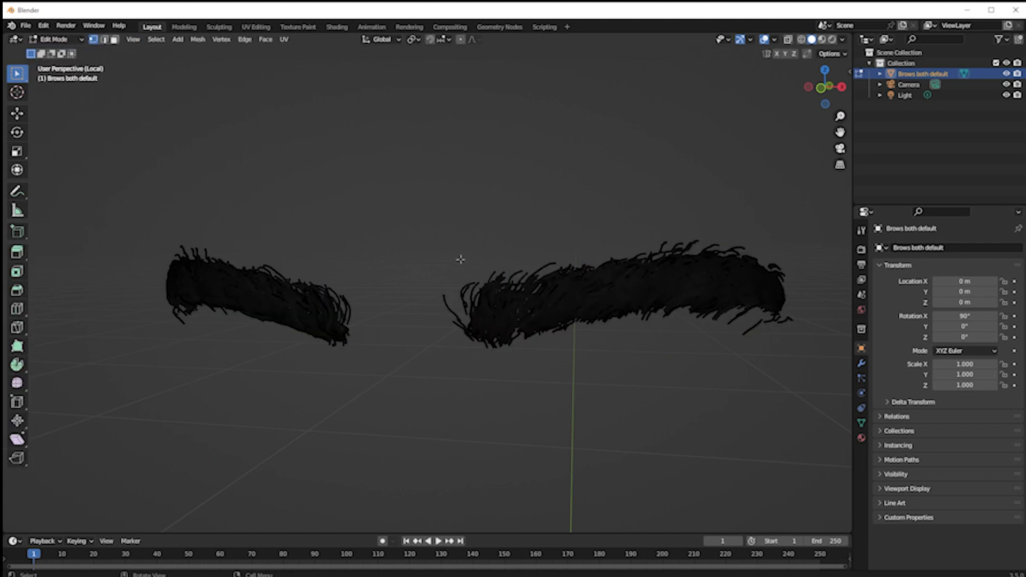
pyautogui.press('z')
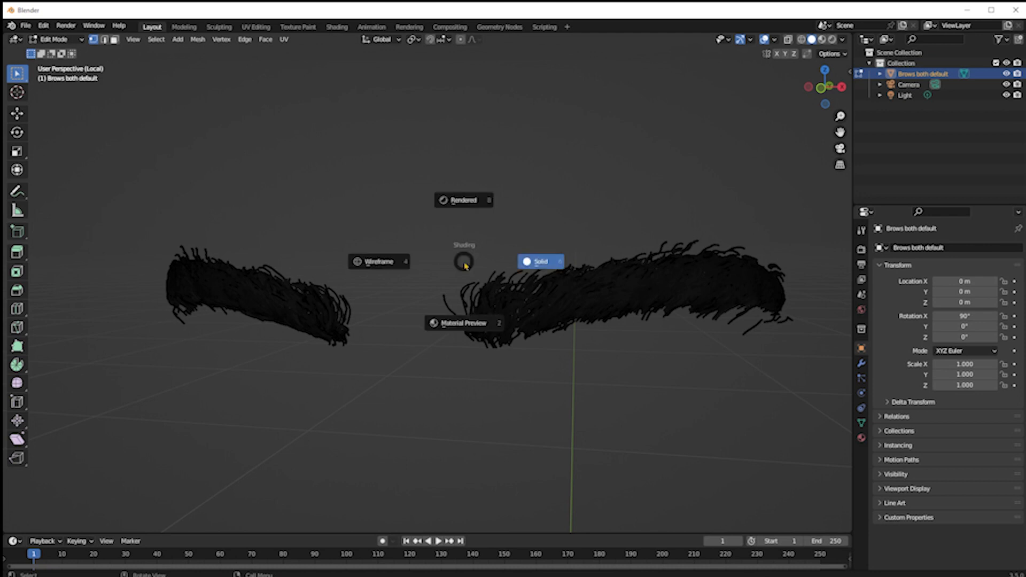
pyautogui.press('z')
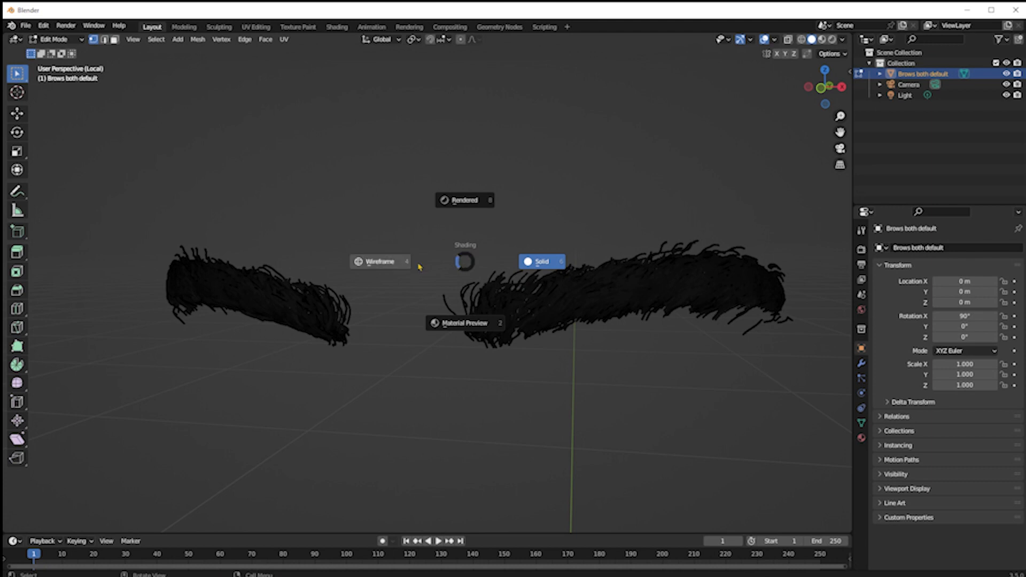
pyautogui.click(378, 261)
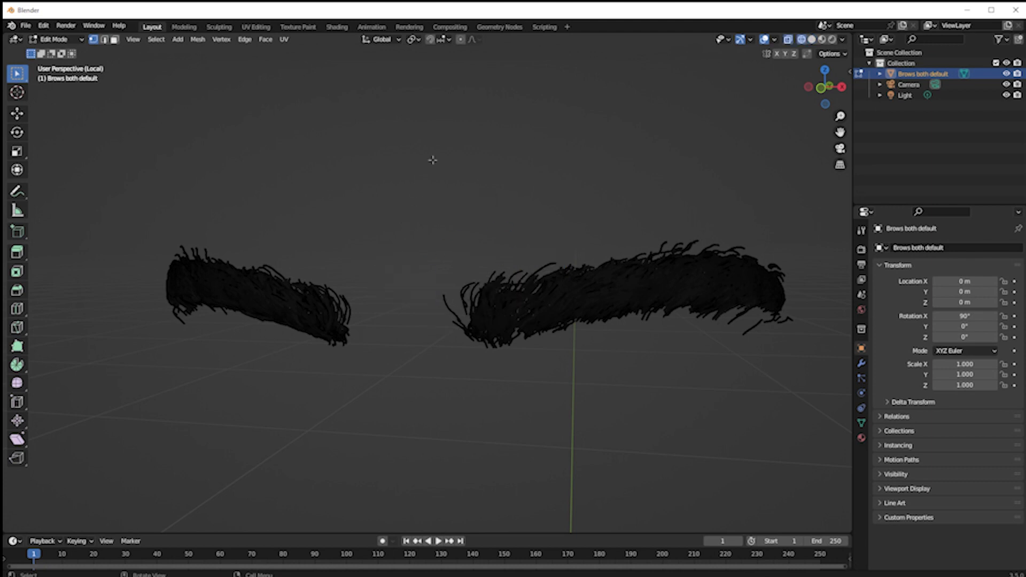
# - Select the whole brow on the viewport's right side and delete its vertices
pyautogui.moveTo(413, 179); pyautogui.dragTo(822, 386)
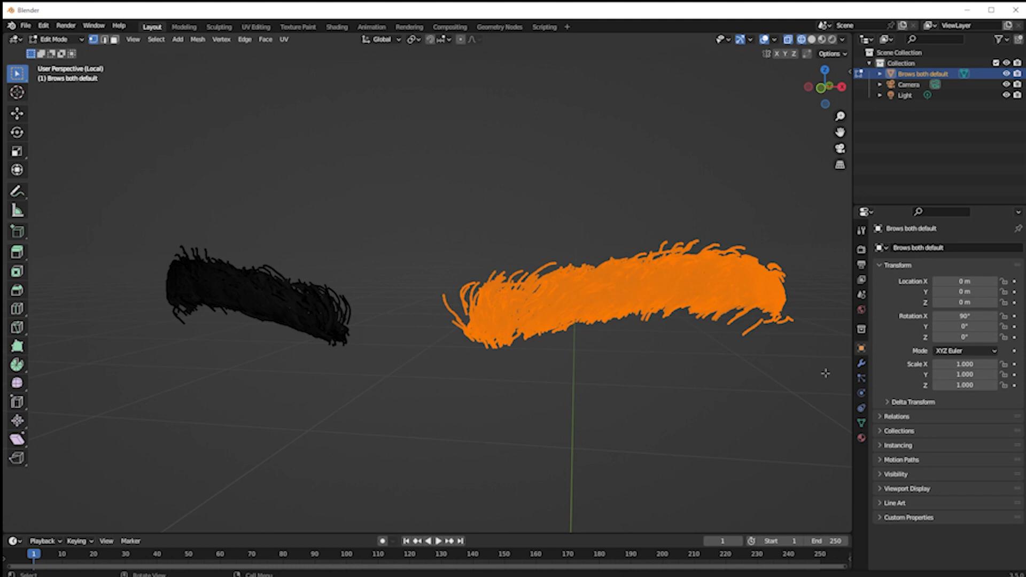
pyautogui.press('x')
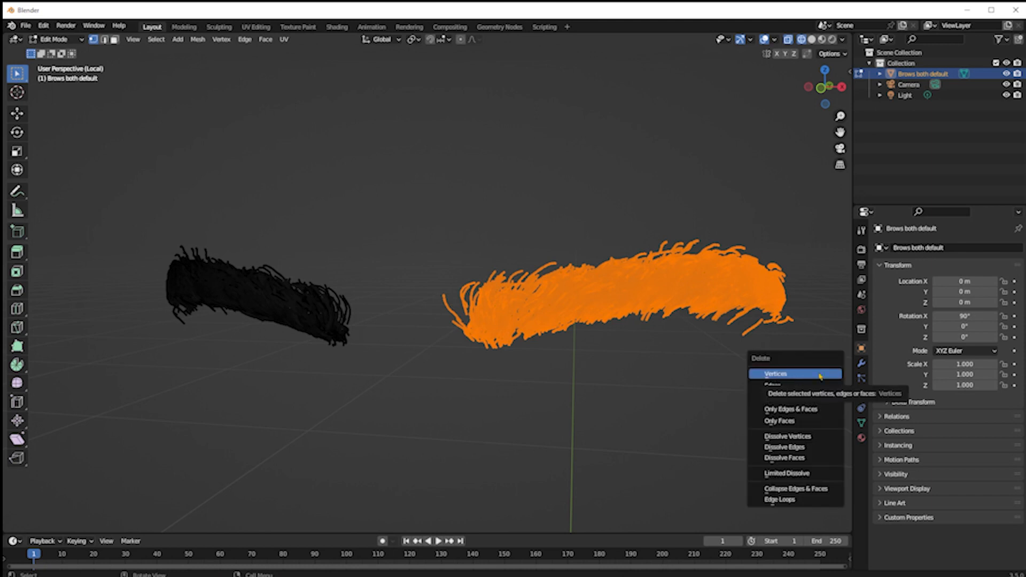
pyautogui.click(838, 375)
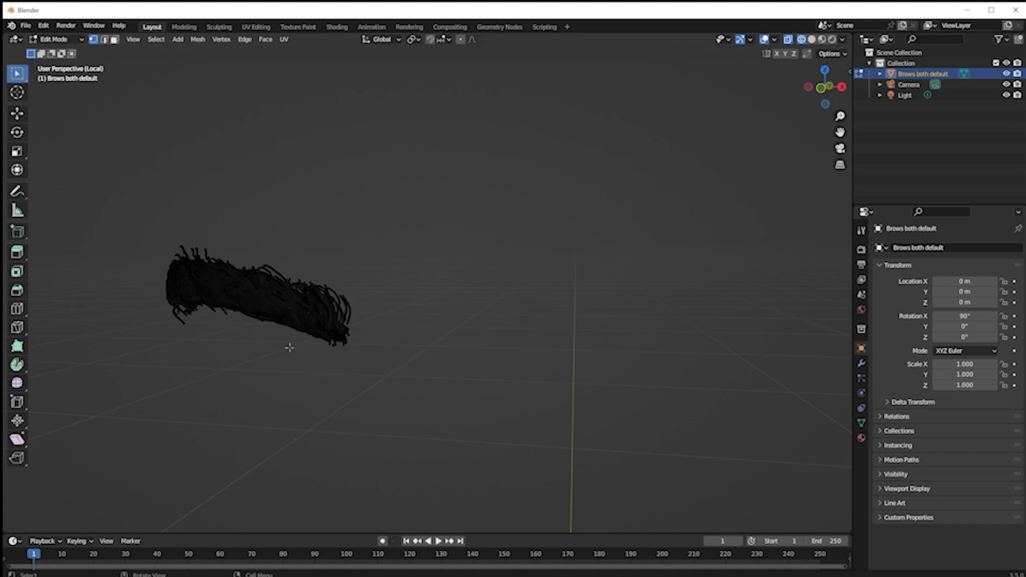
# - Export the remaining brow as Wavefront OBJ named "Tutorial right" to D:\Poser 6\Runtime\Geometries\Super natural brows
pyautogui.moveTo(416, 191); pyautogui.dragTo(132, 416)
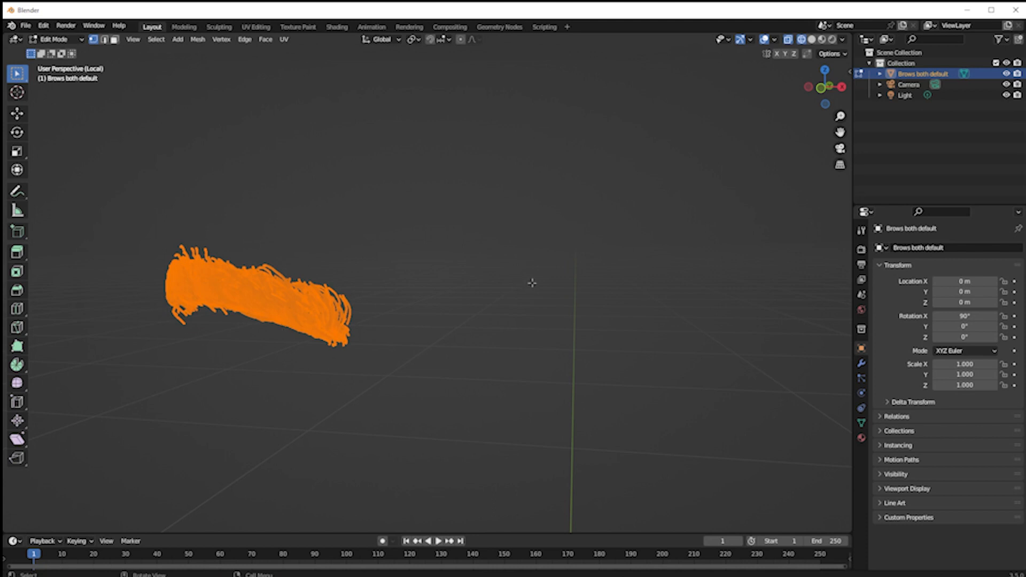
pyautogui.click(519, 273)
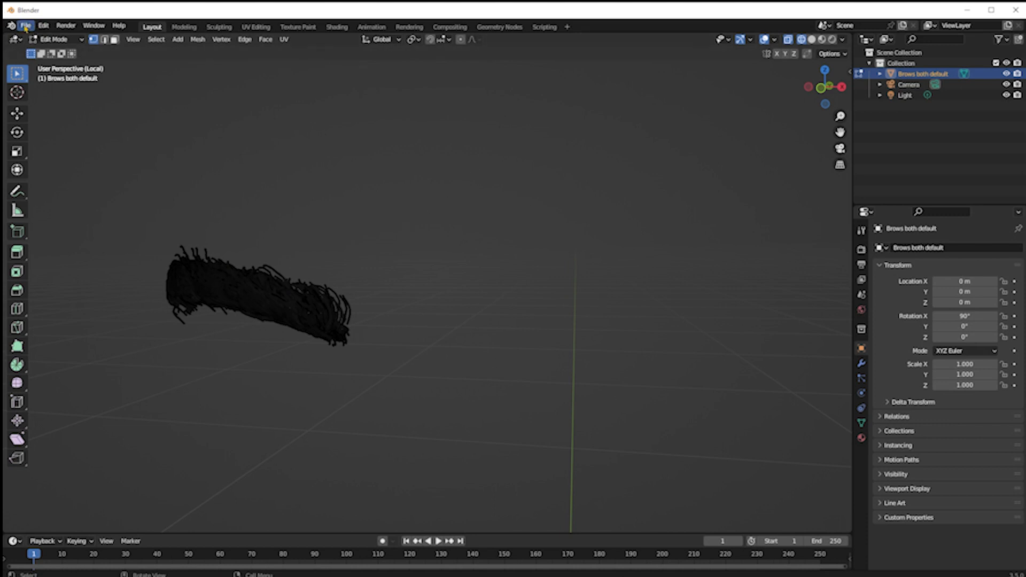
pyautogui.click(26, 26)
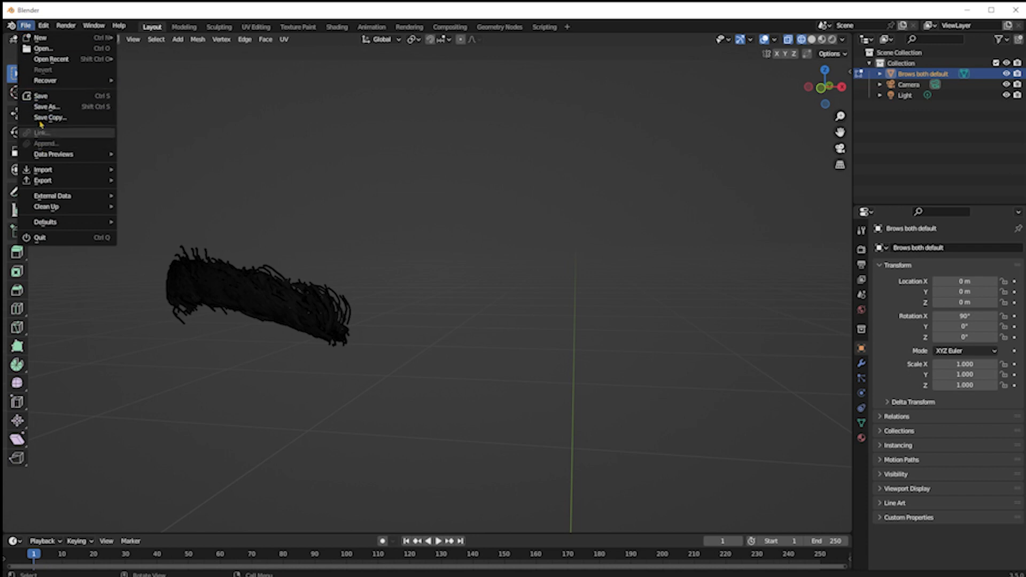
pyautogui.moveTo(54, 181)
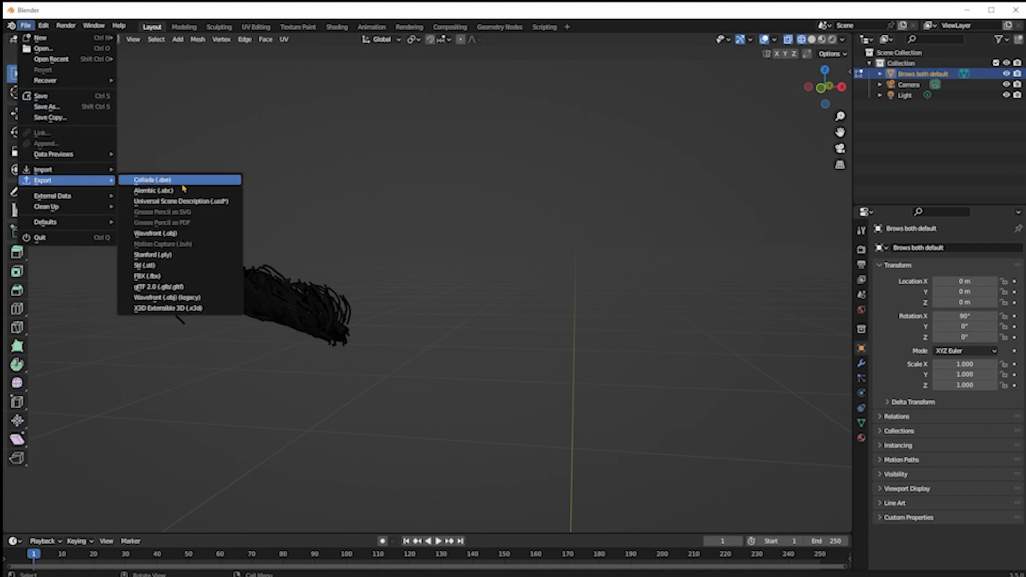
pyautogui.click(178, 234)
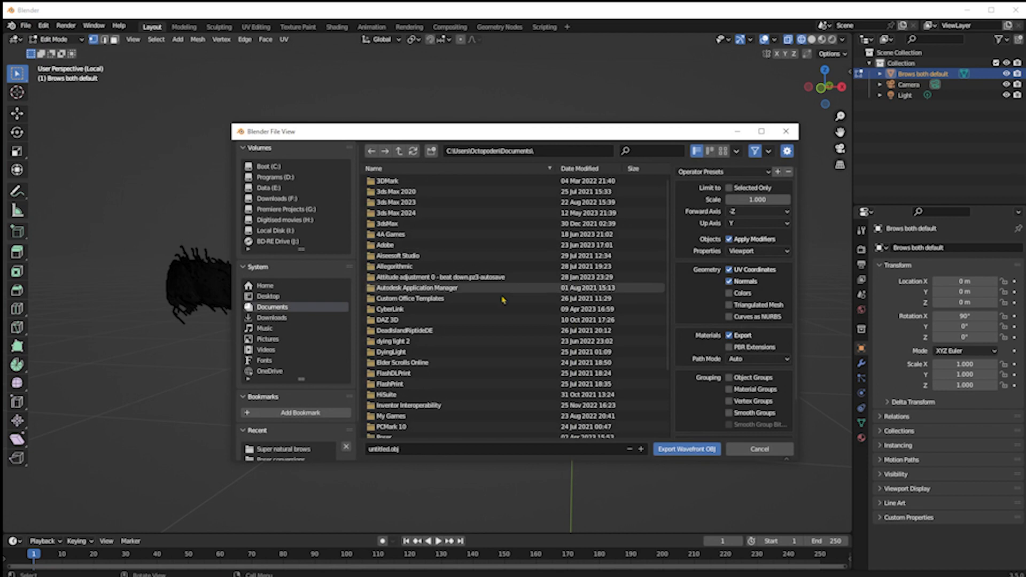
pyautogui.click(549, 152)
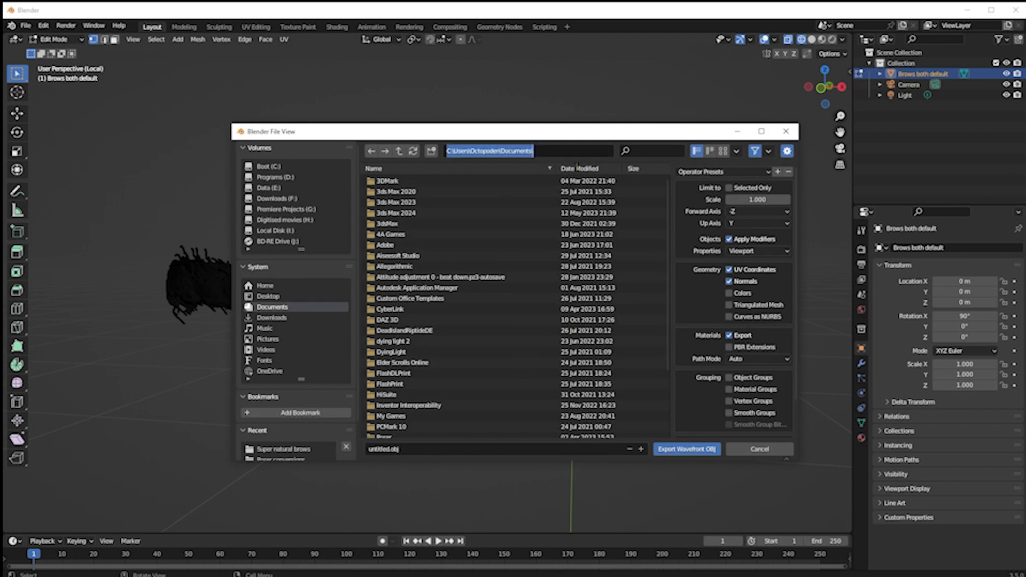
pyautogui.write('D:\\Poser 6\\Runtime\\Geometries\\Super natural brows\\')
pyautogui.press('Return')
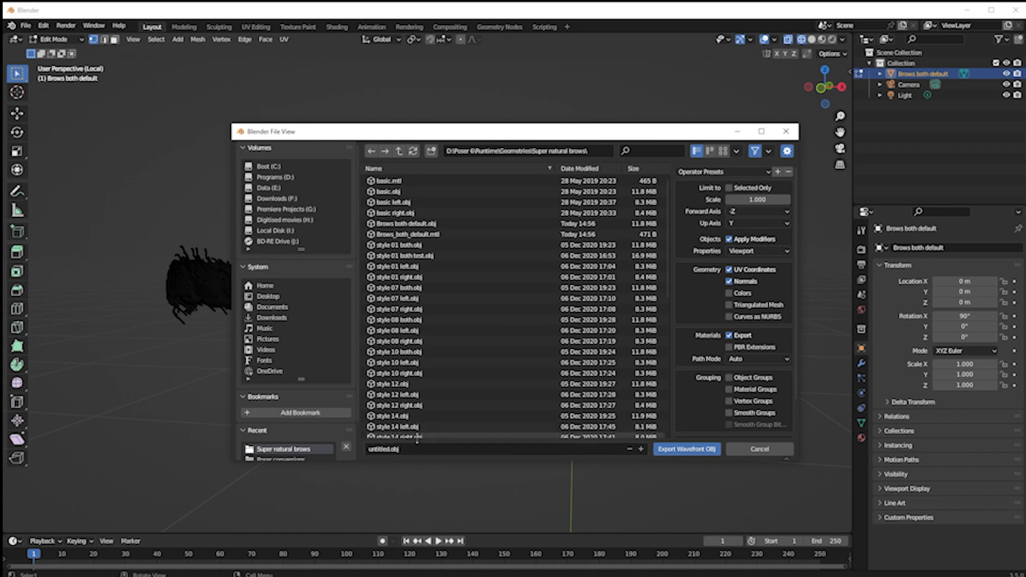
pyautogui.click(415, 449)
pyautogui.write('Tutorial right')
pyautogui.click(693, 448)
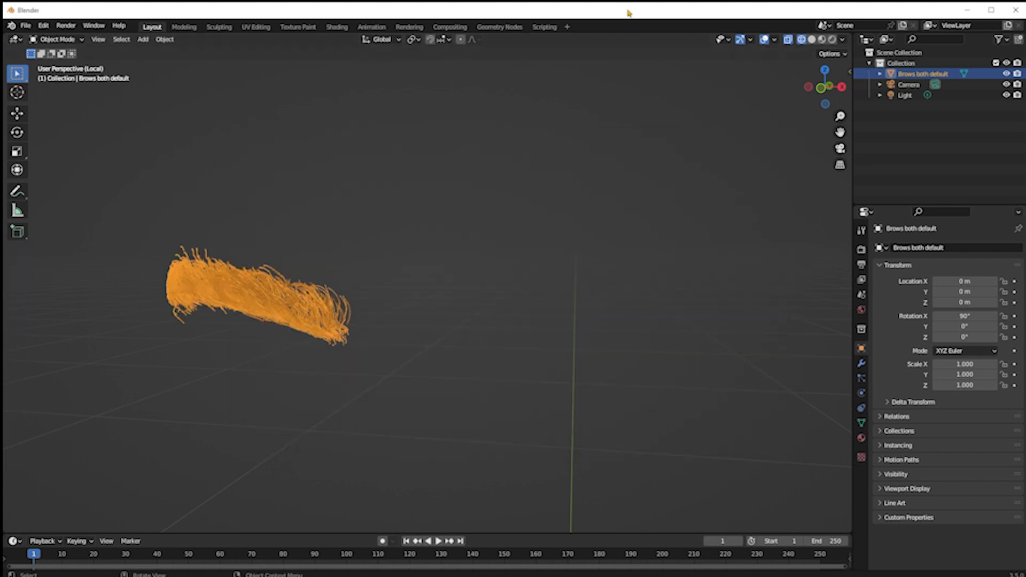
# - Restore the deleted brow in the mesh and delete the vertices of the other brow, on the viewport's left side
pyautogui.press('Tab')
pyautogui.press('a')
pyautogui.hotkey('alt', 'a')
pyautogui.hotkey('alt', 'h')
pyautogui.moveTo(430, 159)
pyautogui.mouseDown()
pyautogui.moveTo(249, 343)
pyautogui.moveTo(213, 440)
pyautogui.mouseUp()
pyautogui.press('x')
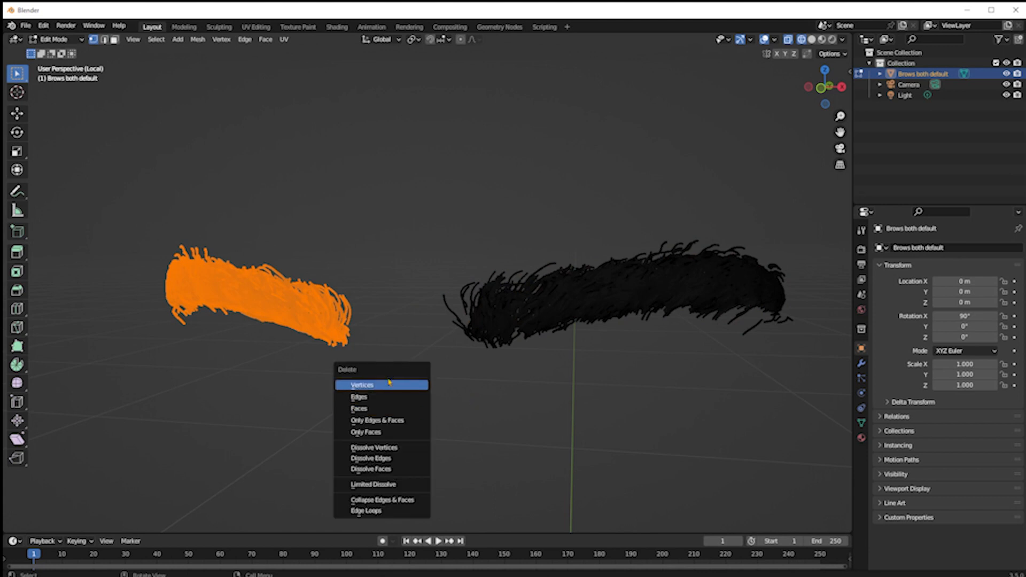
pyautogui.click(390, 384)
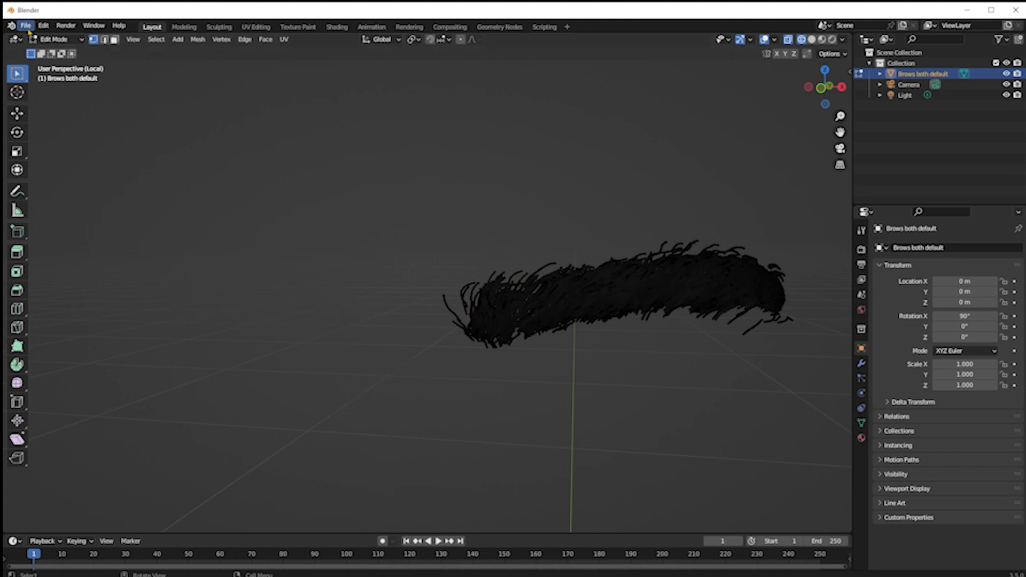
# - Export the remaining brow as Wavefront OBJ named "Tutorial left.obj" in the Super natural brows folder
pyautogui.click(26, 26)
pyautogui.moveTo(94, 182)
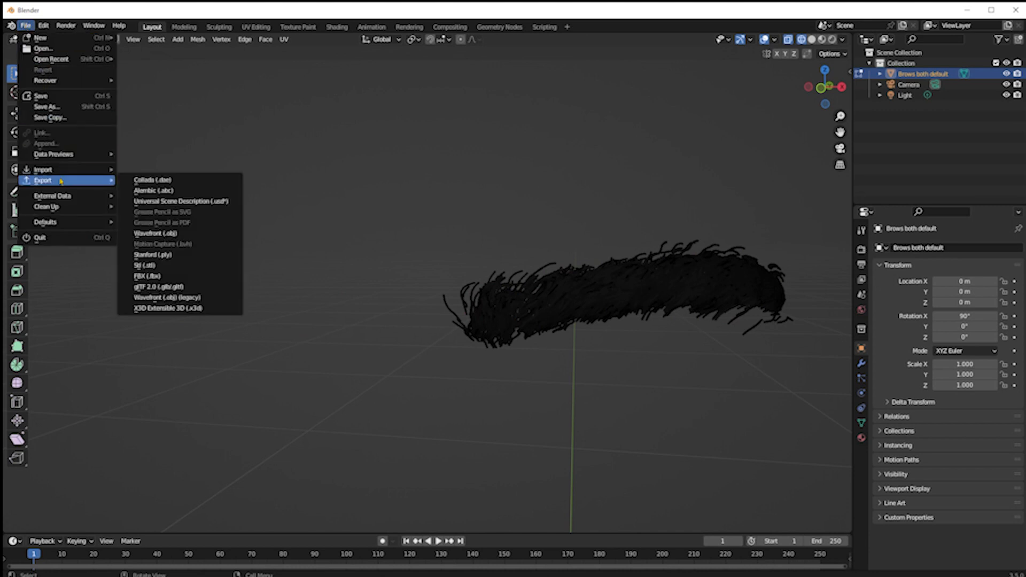
pyautogui.click(192, 235)
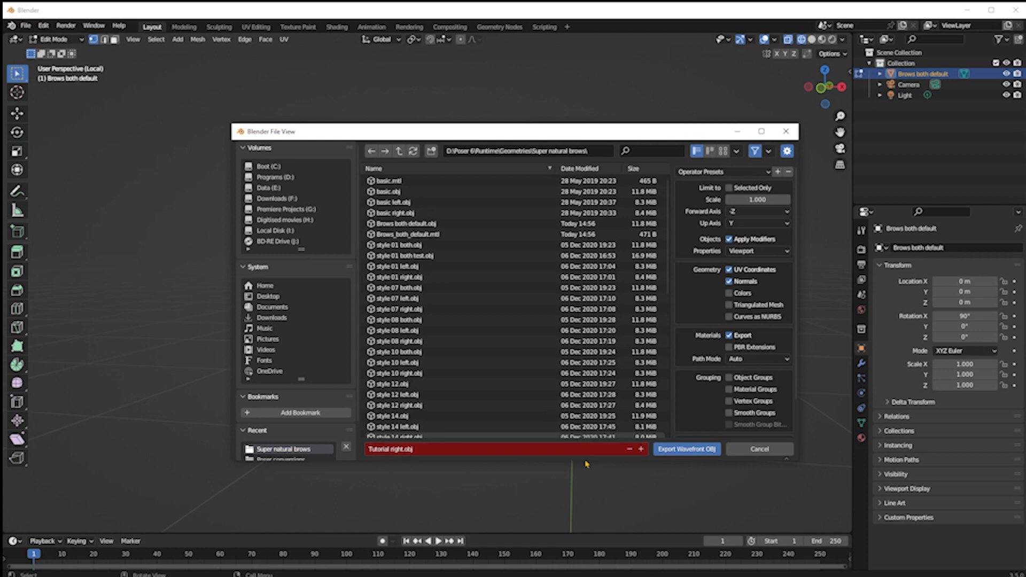
pyautogui.press('t')
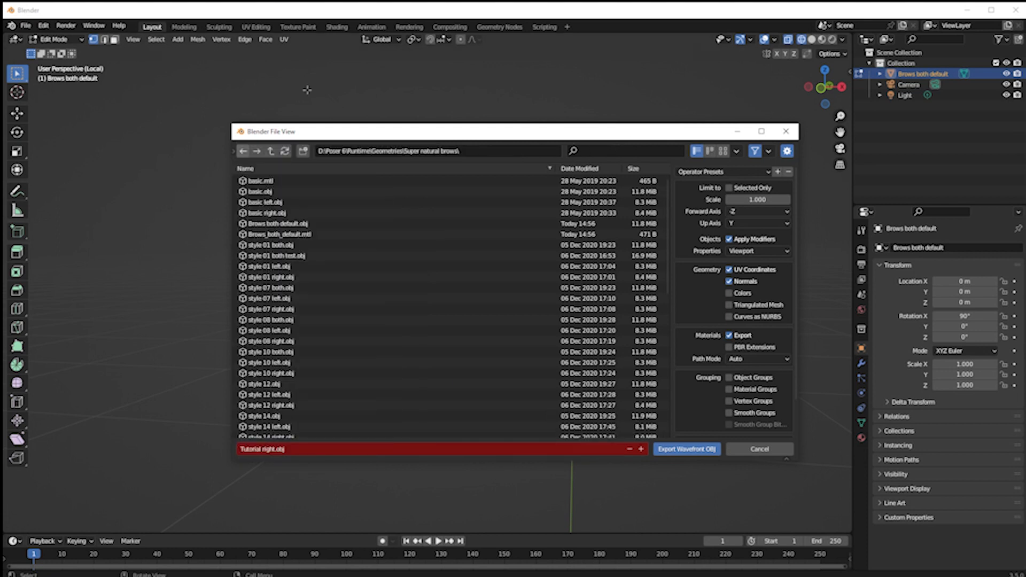
pyautogui.click(302, 450)
pyautogui.click(289, 448)
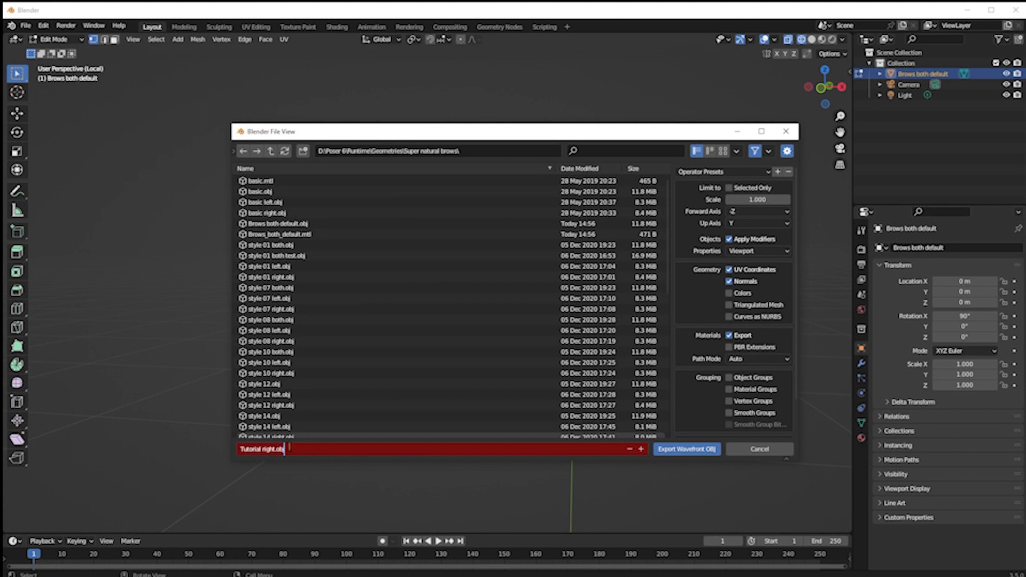
pyautogui.click(262, 439)
pyautogui.click(266, 450)
pyautogui.click(264, 449)
pyautogui.press('BackSpace')
pyautogui.press('Delete')
pyautogui.press('Delete')
pyautogui.press('Delete')
pyautogui.press('Delete')
pyautogui.write('left')
pyautogui.press('Return')
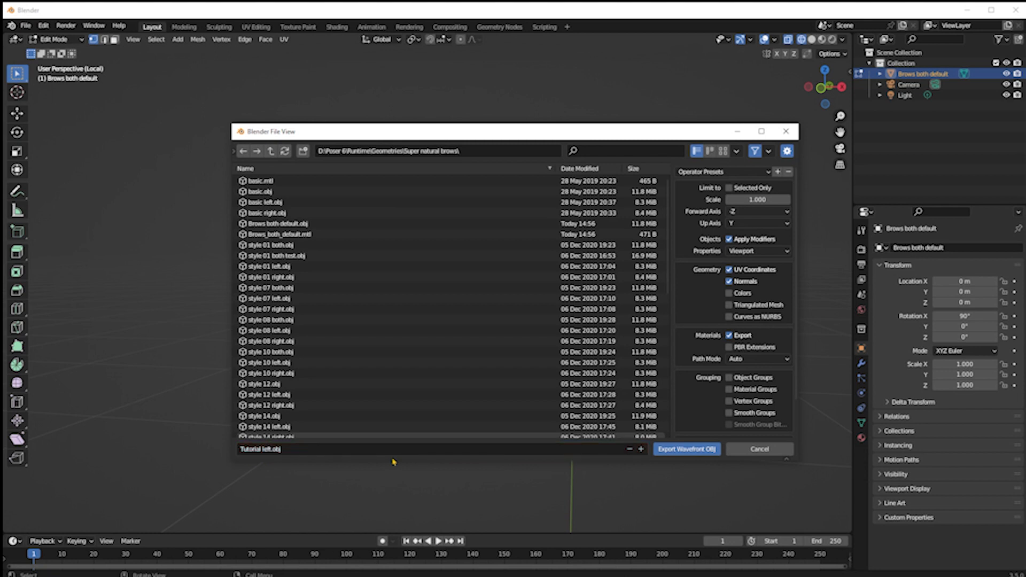
pyautogui.click(686, 449)
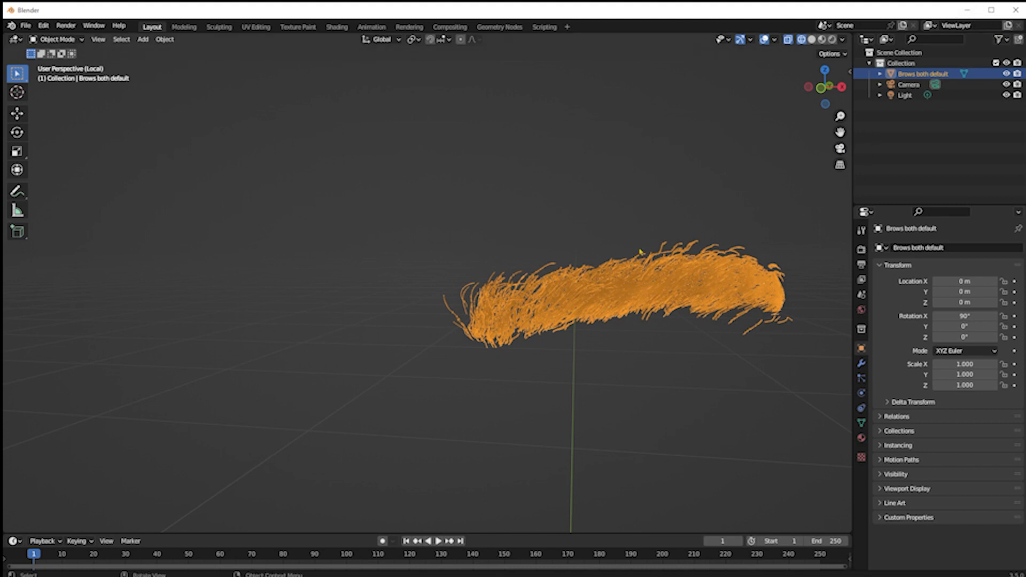
# - Switch to Poser and import "Tutorial left.obj" as Wavefront OBJ at 100% of original size with consistent polygon normals
pyautogui.click(968, 9)
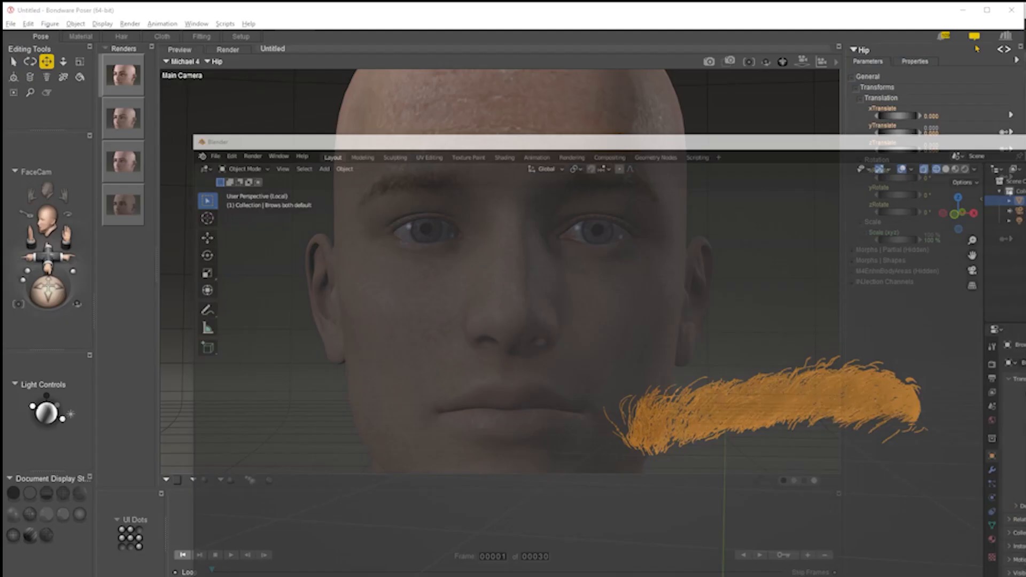
pyautogui.moveTo(49, 251)
pyautogui.mouseDown()
pyautogui.moveTo(80, 255)
pyautogui.moveTo(67, 242)
pyautogui.moveTo(67, 252)
pyautogui.mouseUp()
pyautogui.moveTo(37, 292); pyautogui.dragTo(48, 255)
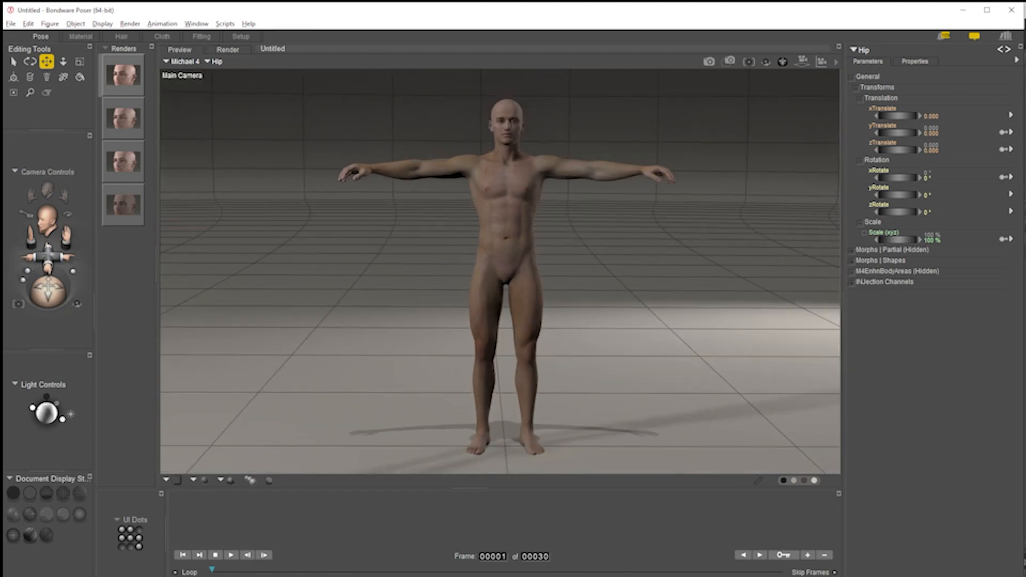
pyautogui.click(10, 24)
pyautogui.moveTo(60, 129)
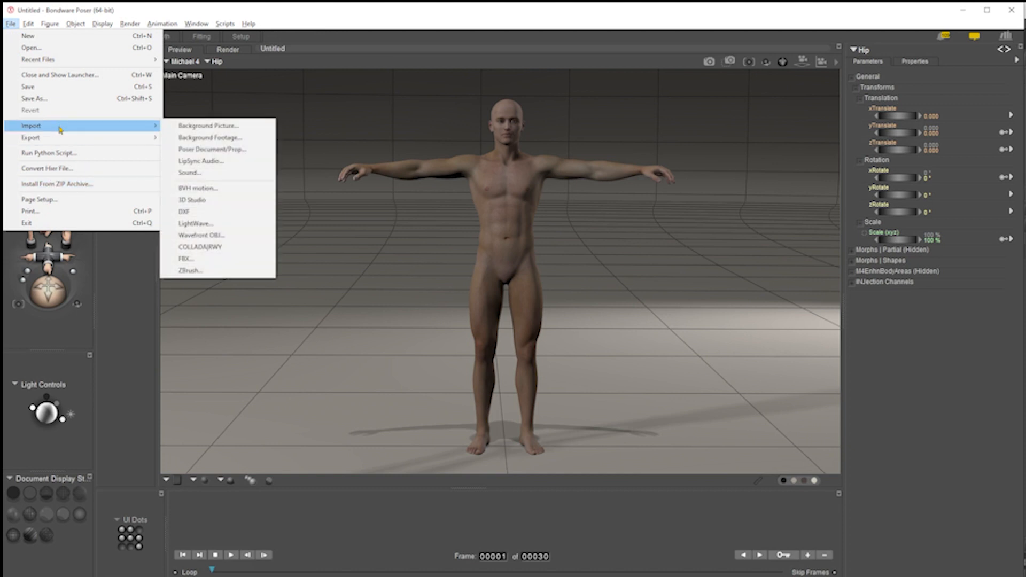
pyautogui.click(226, 235)
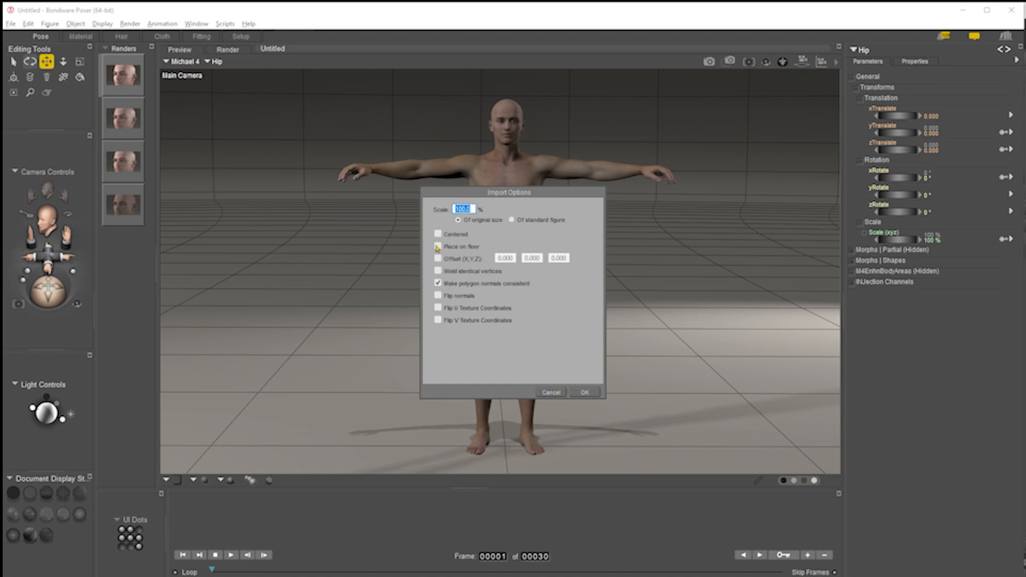
pyautogui.click(586, 393)
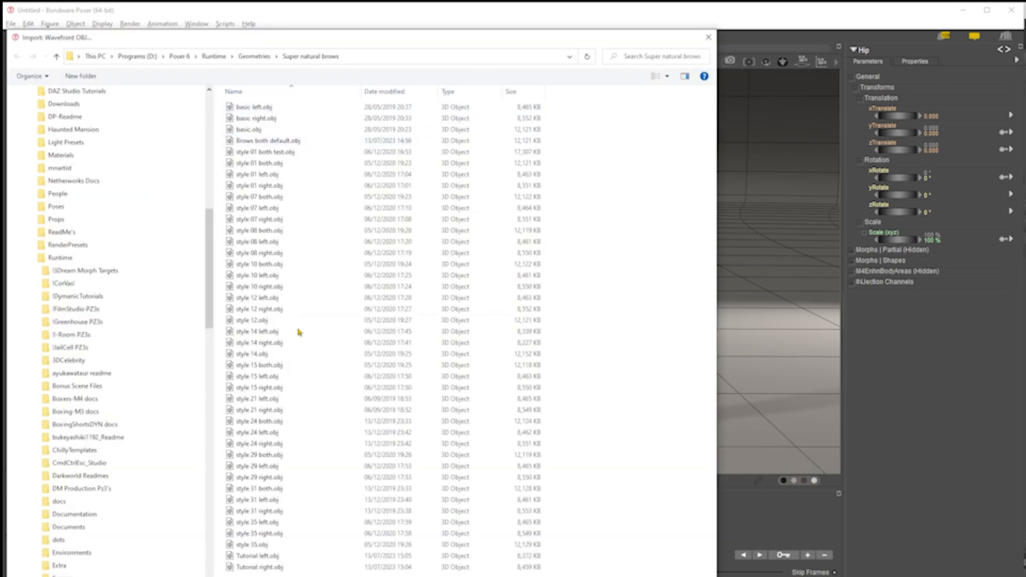
pyautogui.click(276, 556)
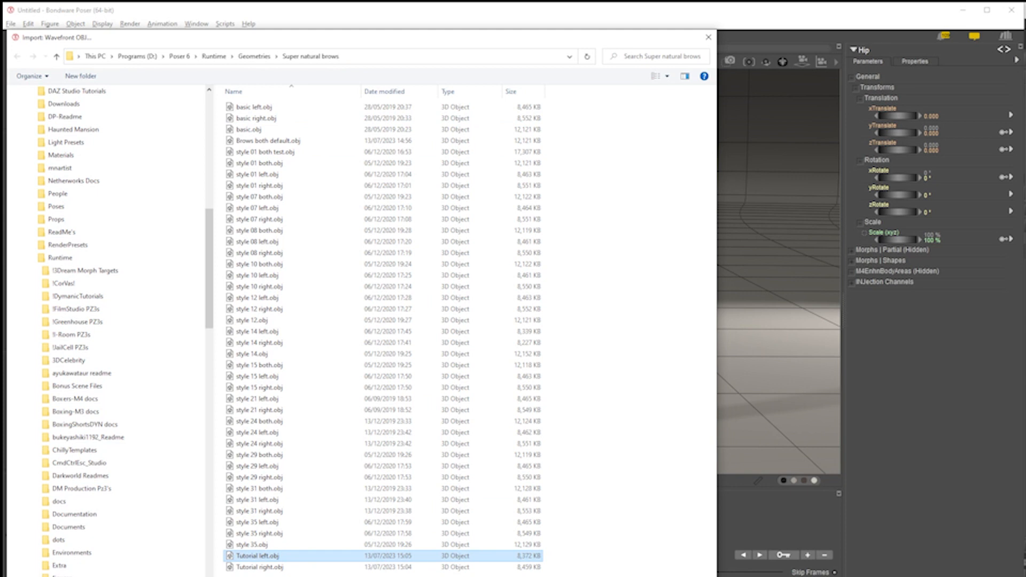
pyautogui.press('Return')
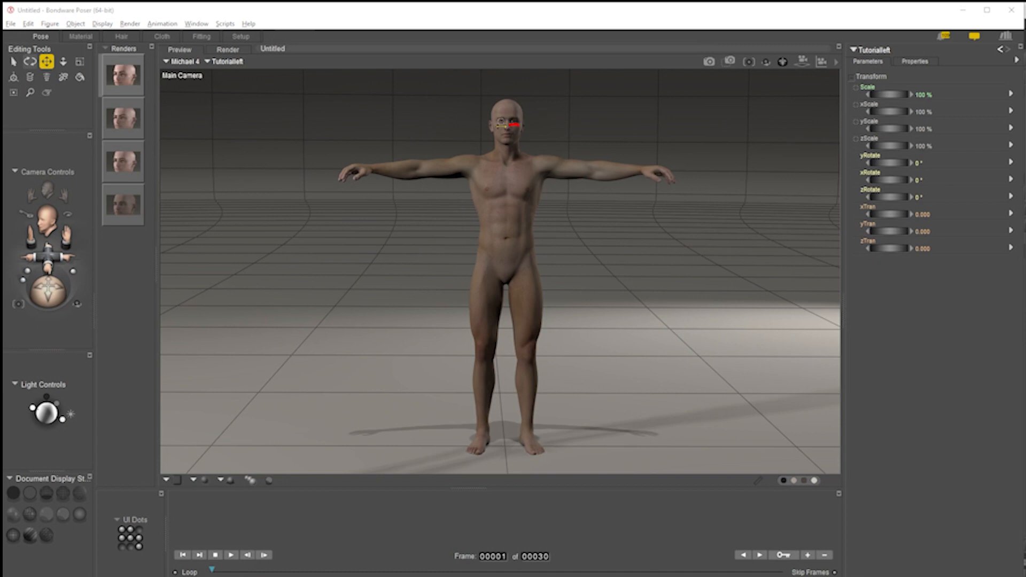
# - Import "Tutorial right.obj" as Wavefront OBJ at 100% of original size with consistent polygon normals
pyautogui.click(10, 22)
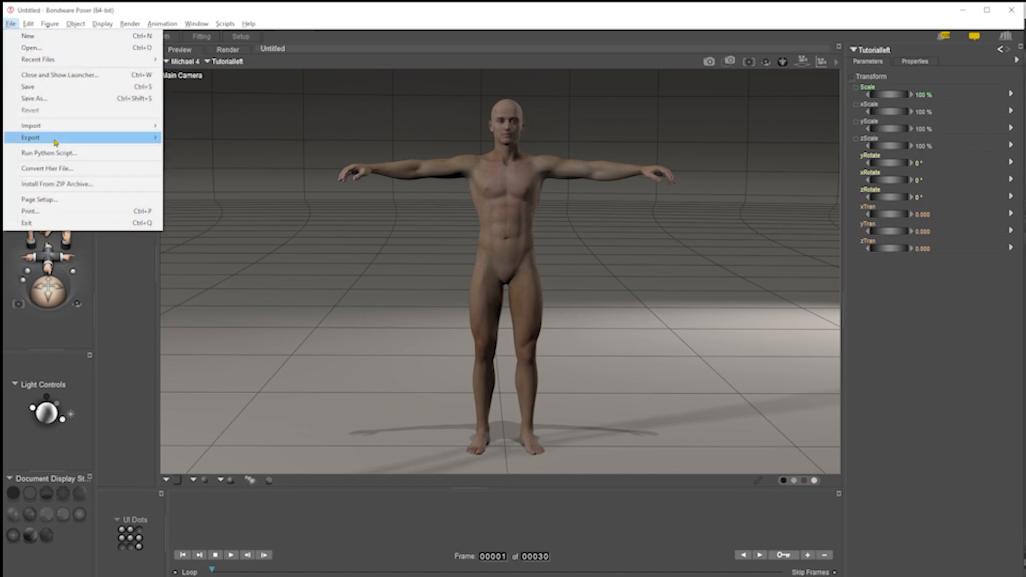
pyautogui.moveTo(49, 132)
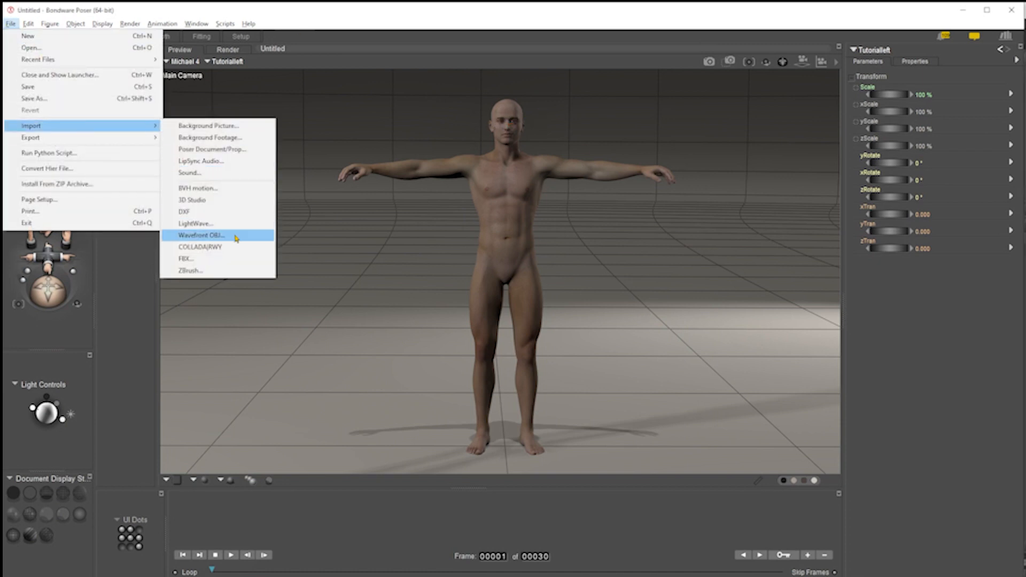
pyautogui.click(211, 235)
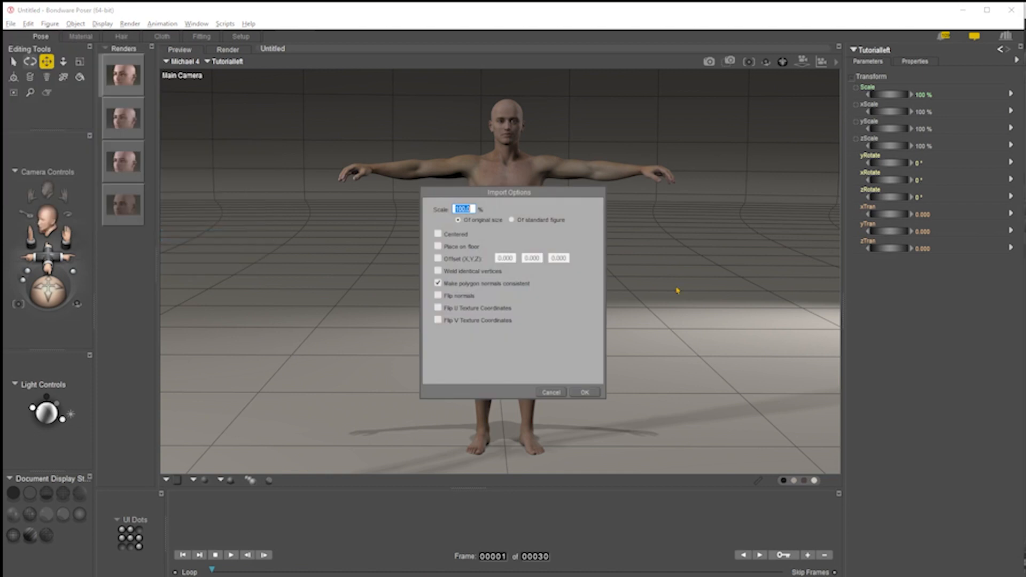
pyautogui.click(586, 393)
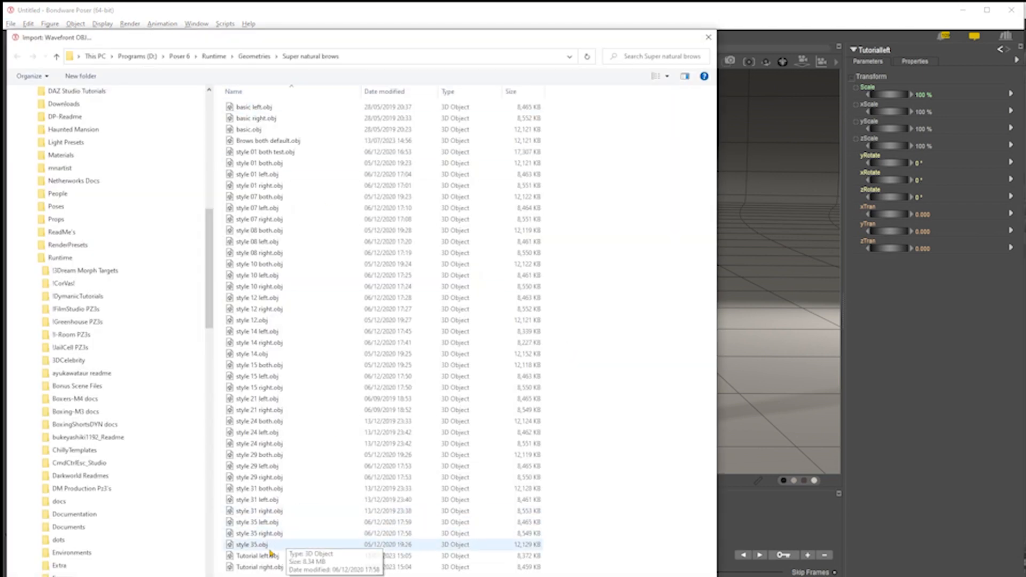
pyautogui.click(271, 569)
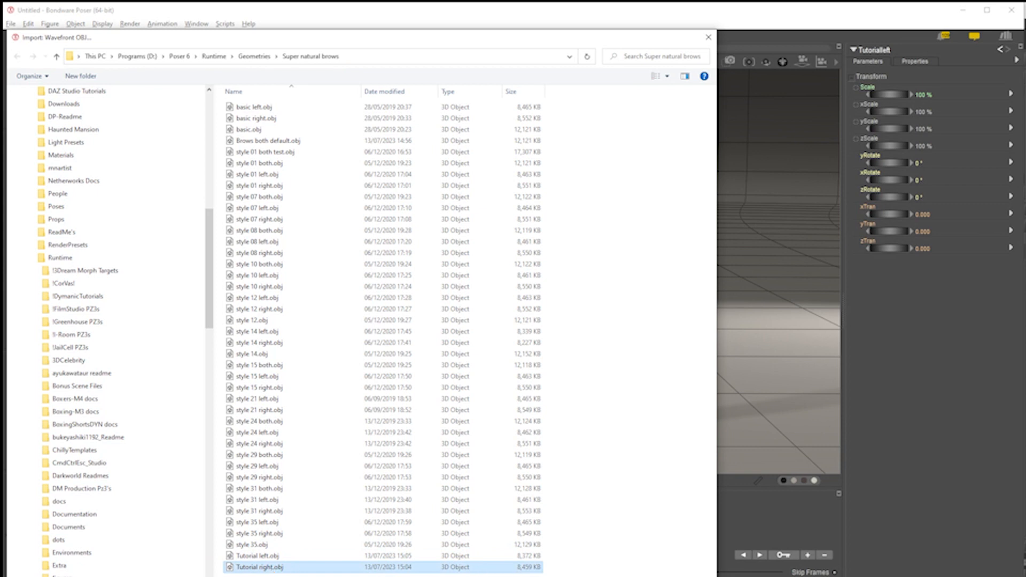
pyautogui.doubleClick(272, 568)
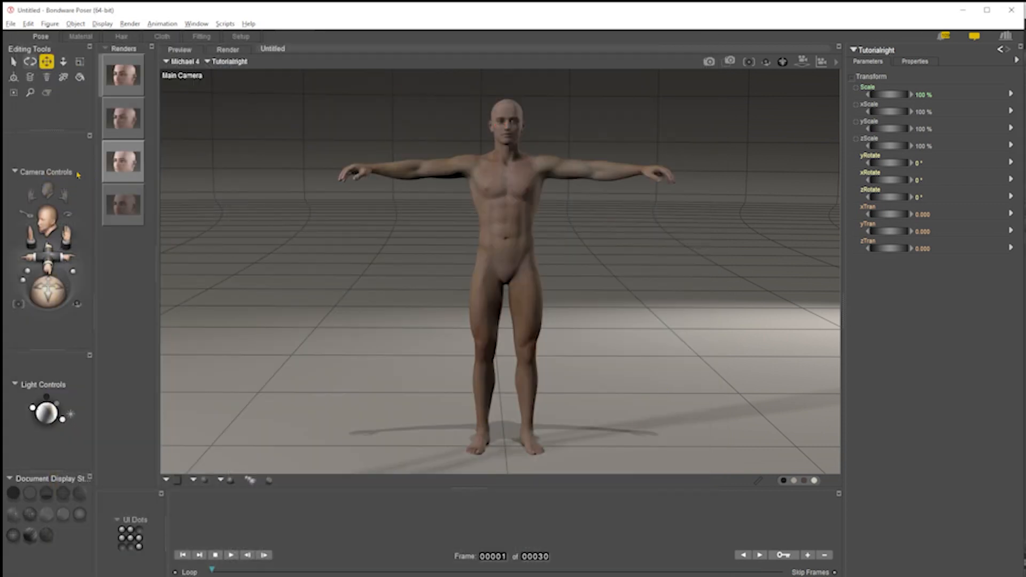
# - View the head through the Face Camera and raise the left brow prop to a yTran of 0.103
pyautogui.click(50, 190)
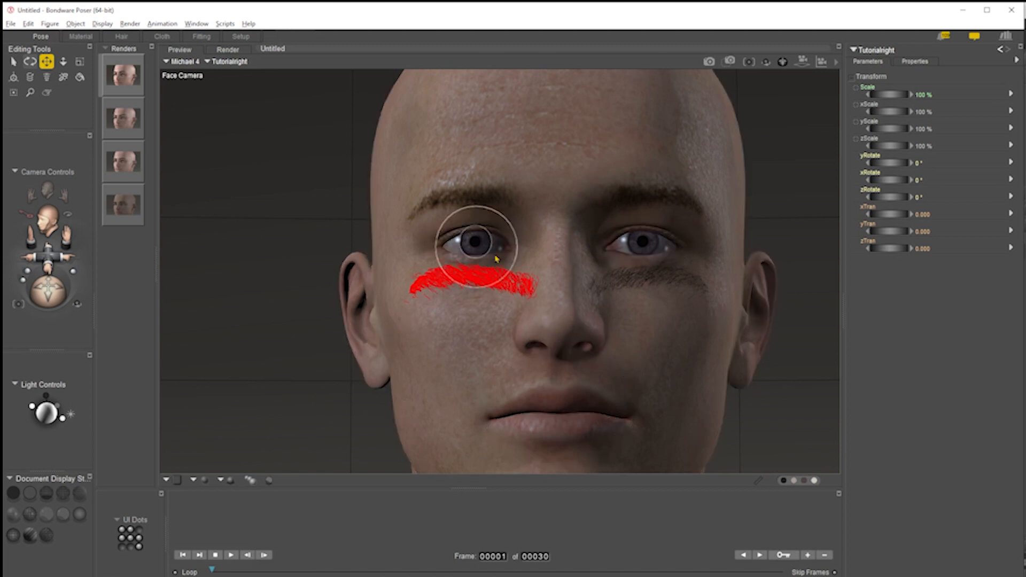
pyautogui.click(633, 289)
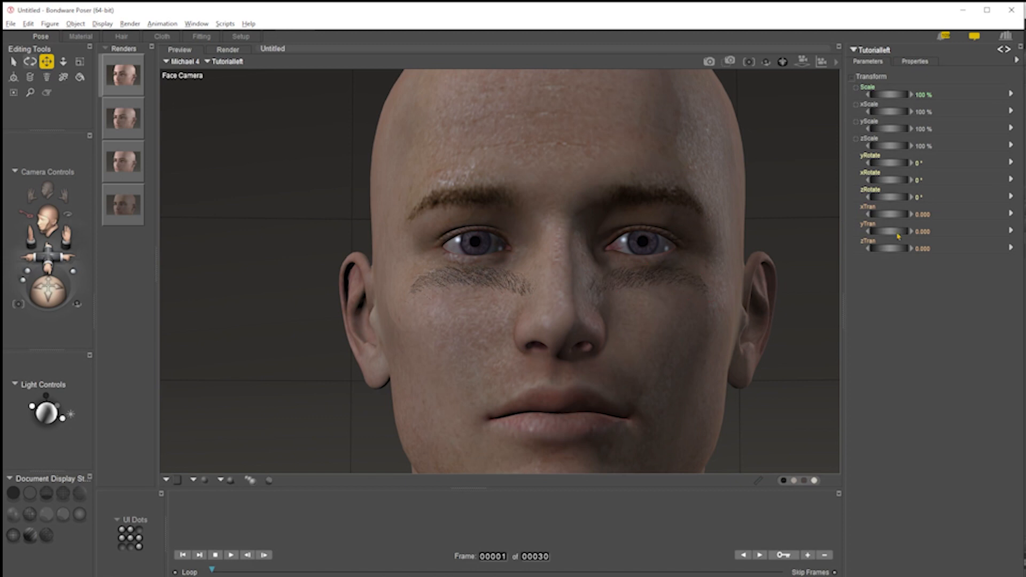
pyautogui.moveTo(889, 231); pyautogui.dragTo(906, 231)
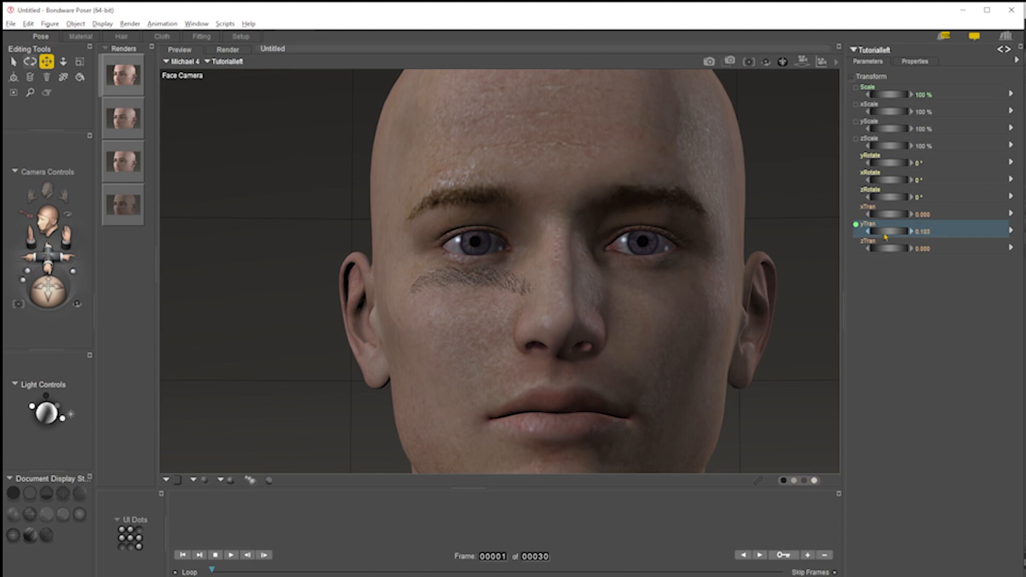
# - Inspect the brows from above the head and change the viewport layout to Three Ports - Big Left
pyautogui.moveTo(51, 258)
pyautogui.mouseDown()
pyautogui.moveTo(53, 230)
pyautogui.moveTo(69, 221)
pyautogui.moveTo(49, 254)
pyautogui.mouseUp()
pyautogui.moveTo(49, 291)
pyautogui.mouseDown()
pyautogui.moveTo(30, 303)
pyautogui.moveTo(51, 283)
pyautogui.mouseUp()
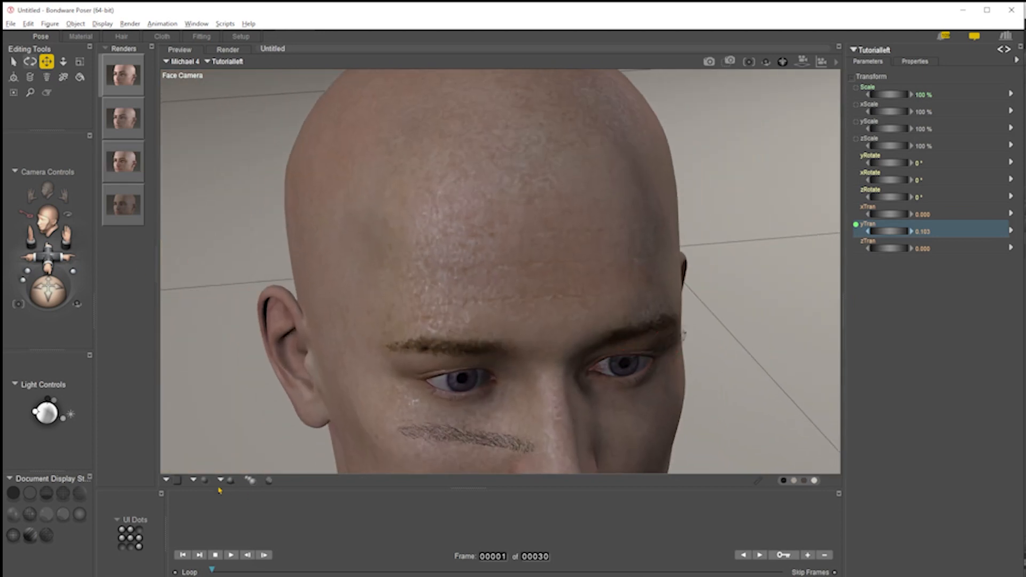
pyautogui.click(173, 480)
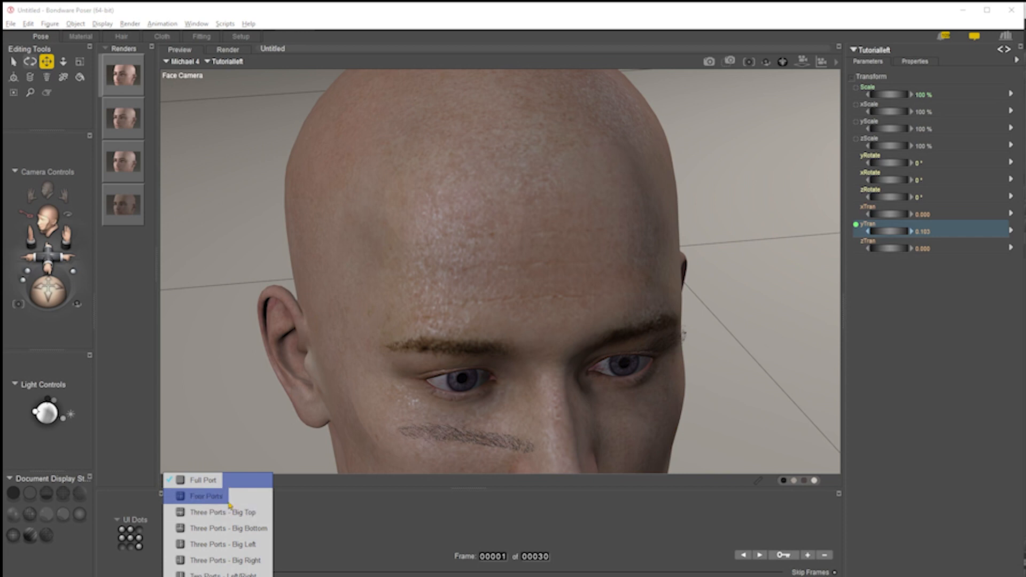
pyautogui.click(225, 542)
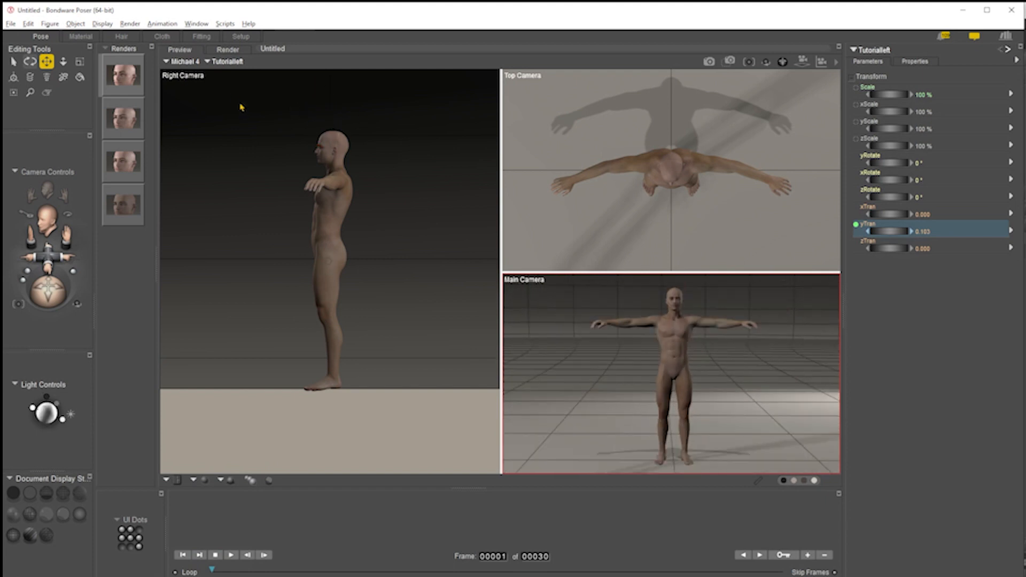
# - Frame the head's profile closely around the eyebrows in the Right Camera view and select the left brow prop
pyautogui.scroll(-2, 287, 128)
pyautogui.scroll(4, 286, 128)
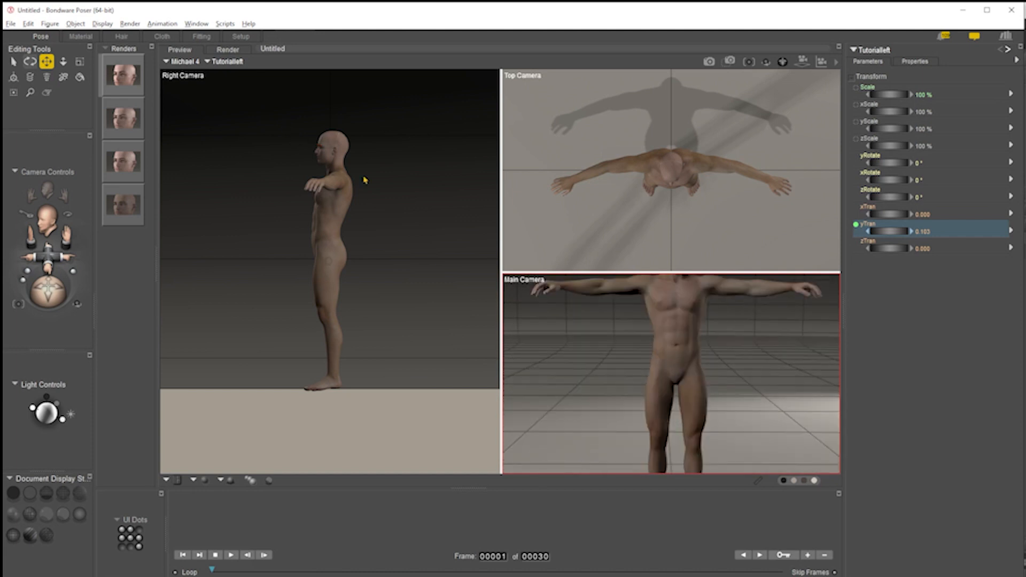
pyautogui.click(337, 142)
pyautogui.scroll(-2, 341, 138)
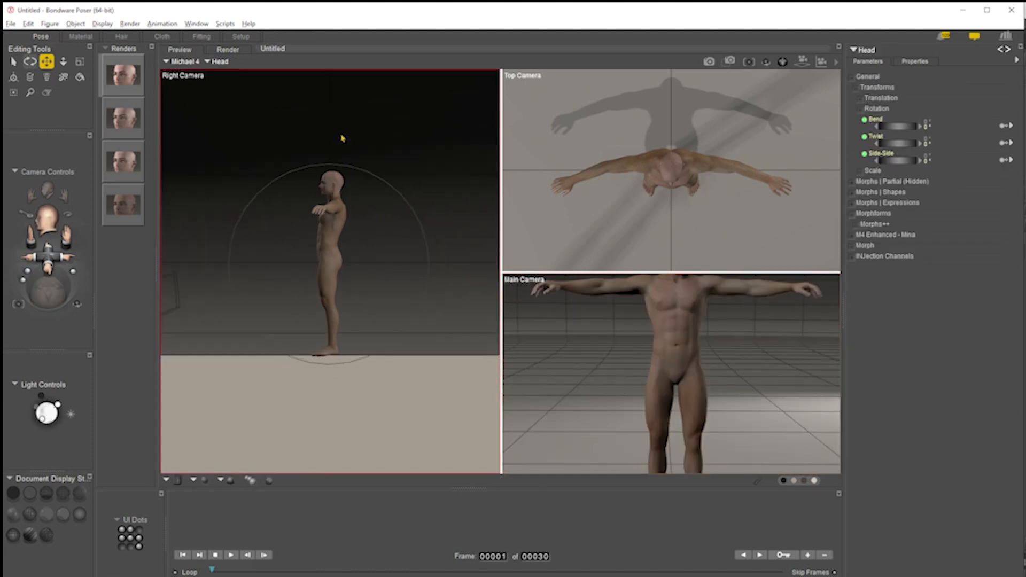
pyautogui.scroll(3, 325, 89)
pyautogui.scroll(5, 326, 90)
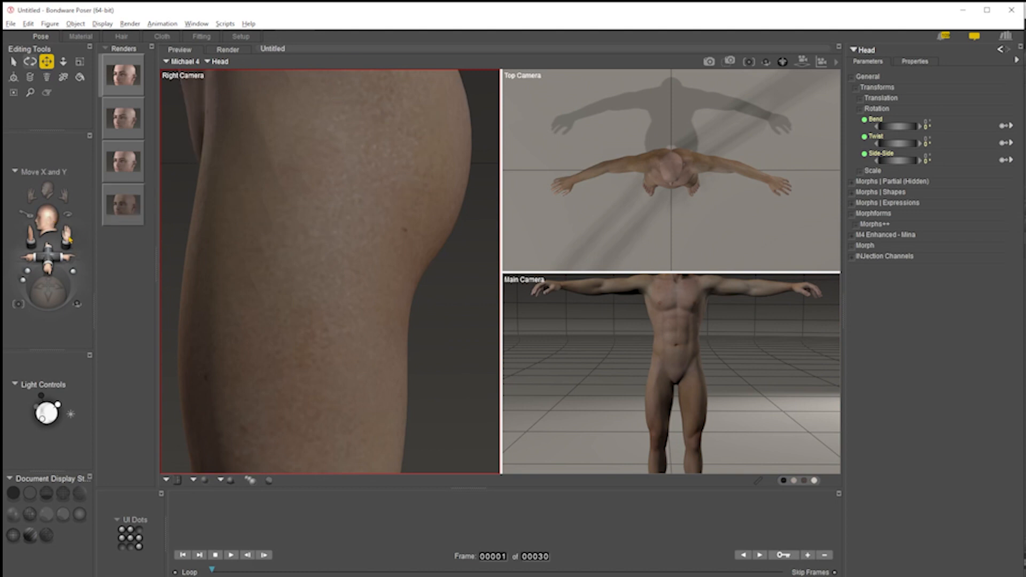
pyautogui.moveTo(69, 239); pyautogui.dragTo(83, 193)
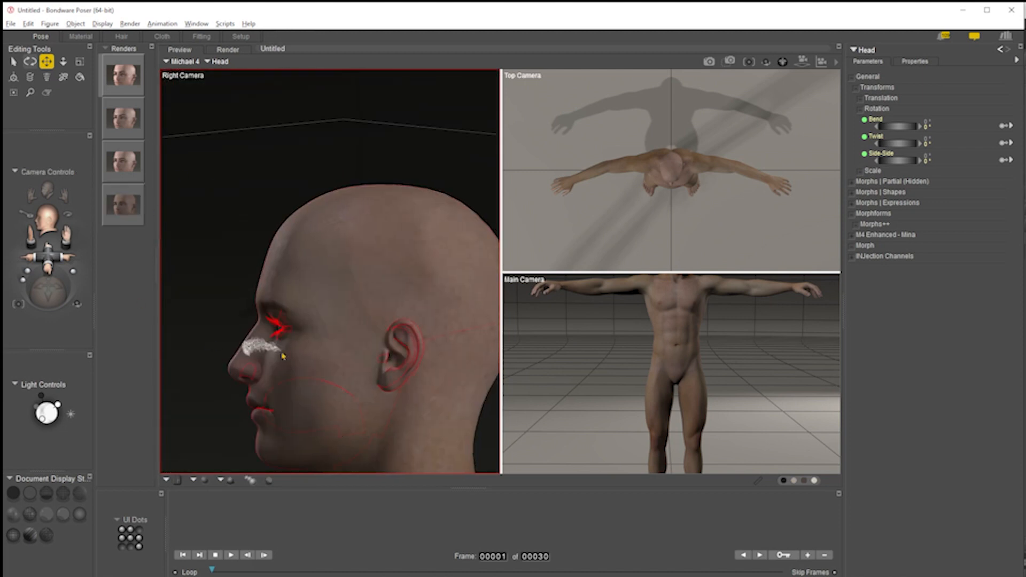
pyautogui.scroll(5, 300, 353)
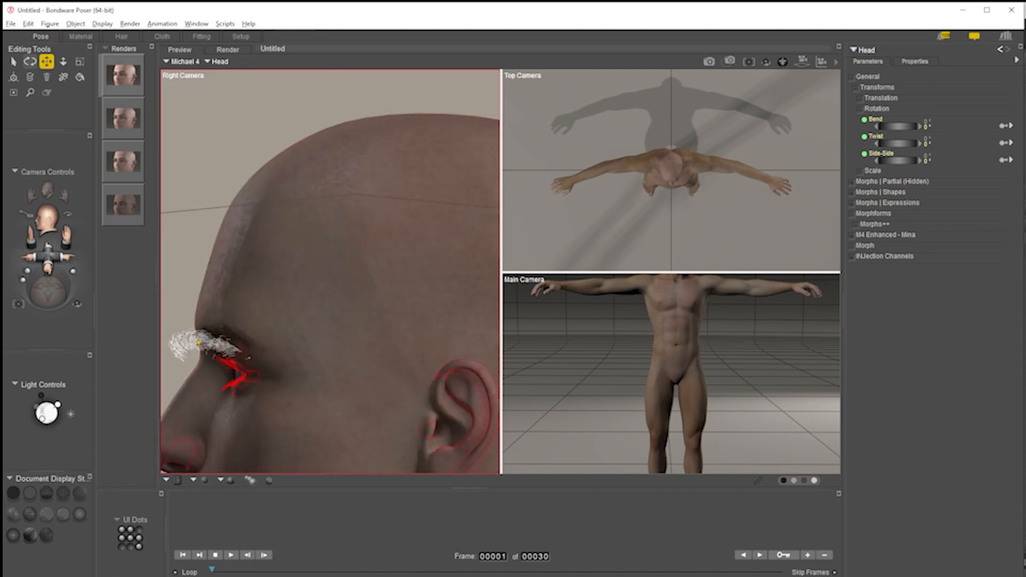
pyautogui.click(198, 342)
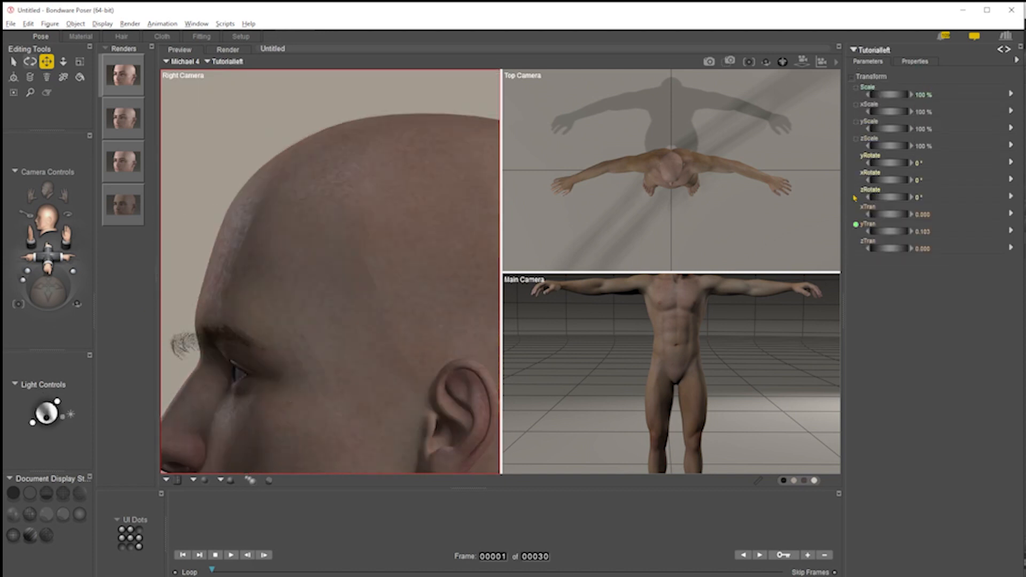
# - Frame the head and both brows from above in the Top Camera view
pyautogui.click(674, 170)
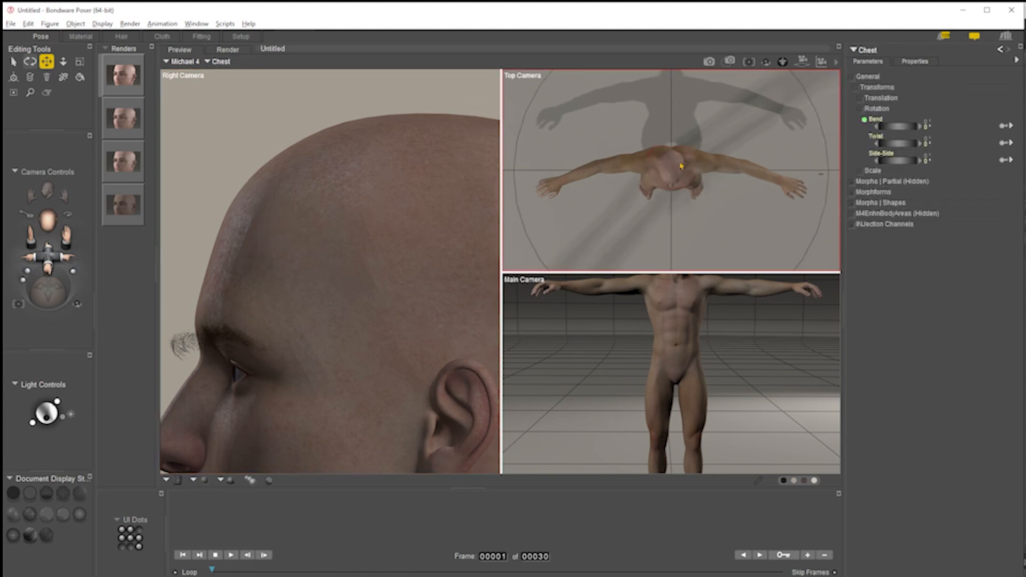
pyautogui.scroll(10, 681, 166)
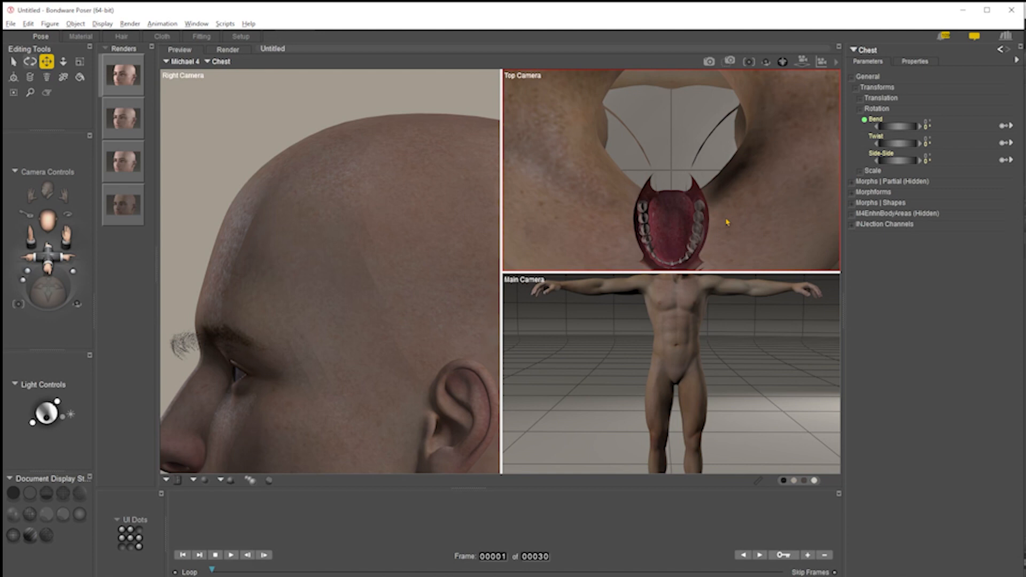
pyautogui.scroll(-3, 724, 229)
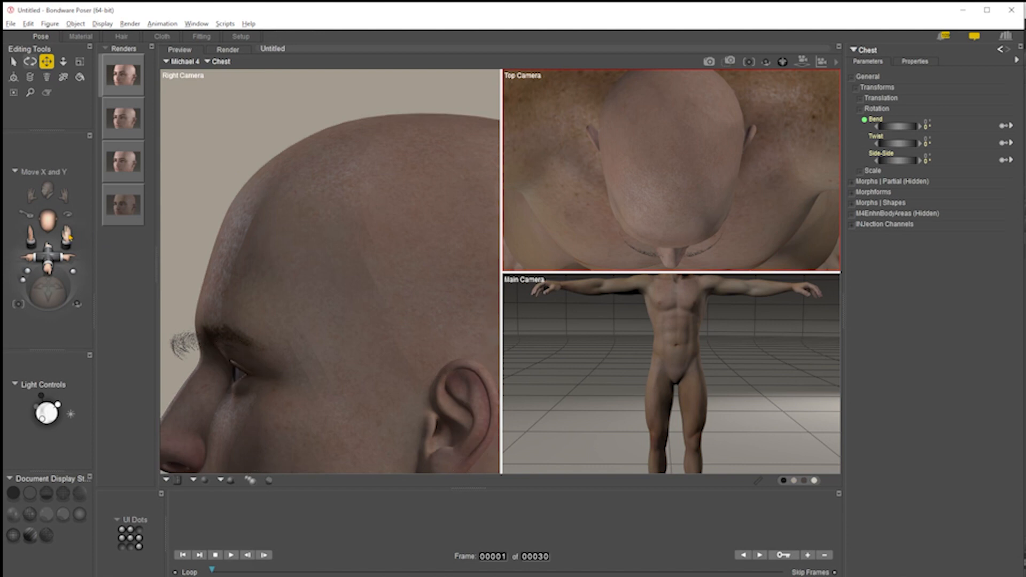
pyautogui.moveTo(66, 236); pyautogui.dragTo(67, 195)
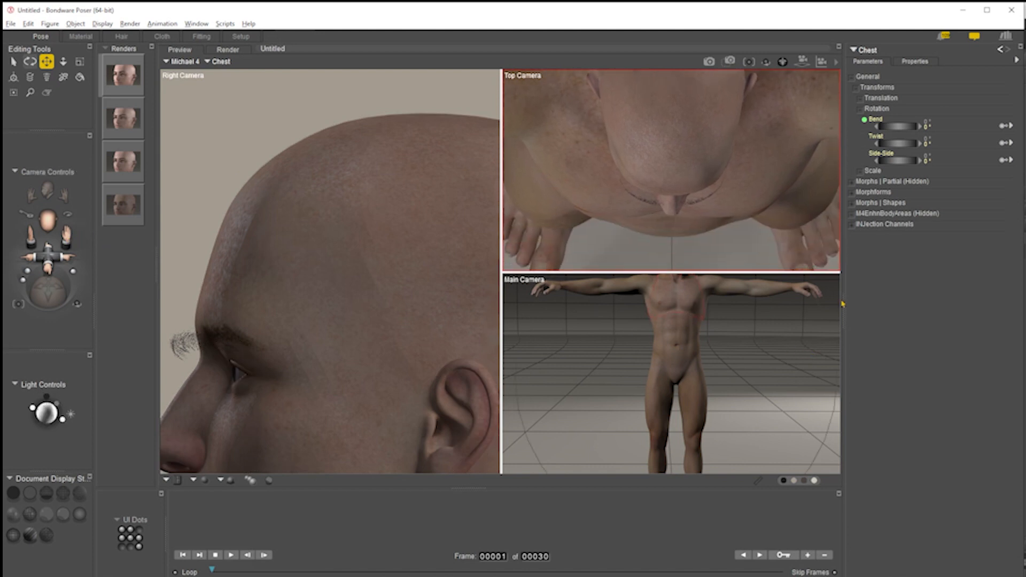
# - Switch the Main Camera viewport to the Face Camera and frame the eyes and brows from the front
pyautogui.click(694, 320)
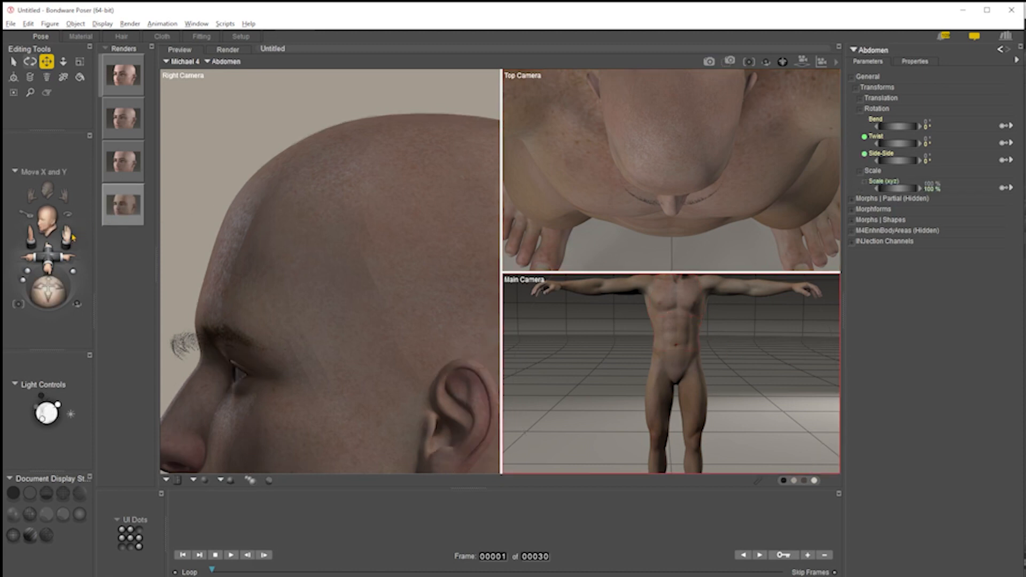
pyautogui.moveTo(67, 236); pyautogui.dragTo(69, 202)
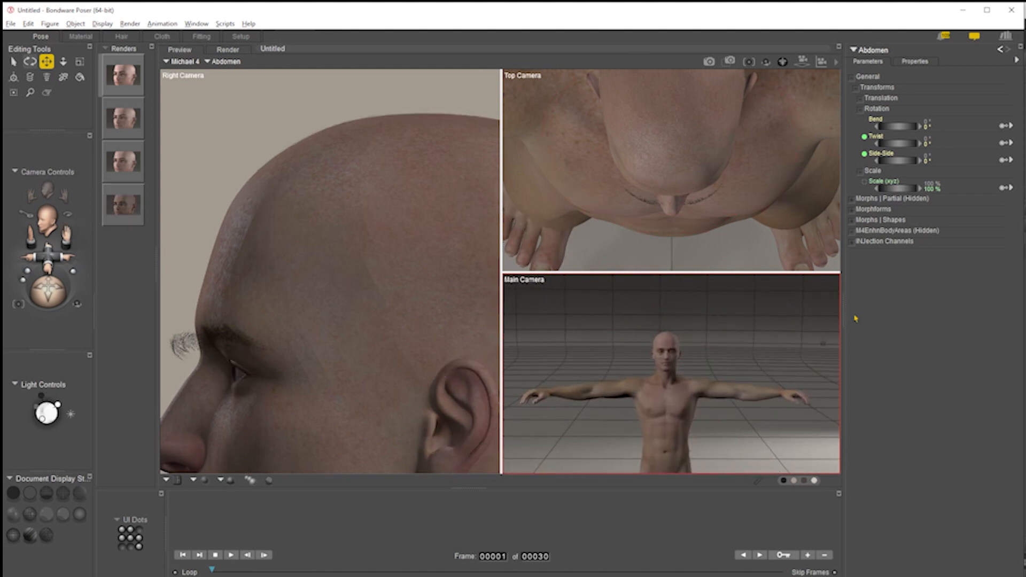
pyautogui.scroll(5, 674, 345)
pyautogui.hotkey('ctrl', 'z')
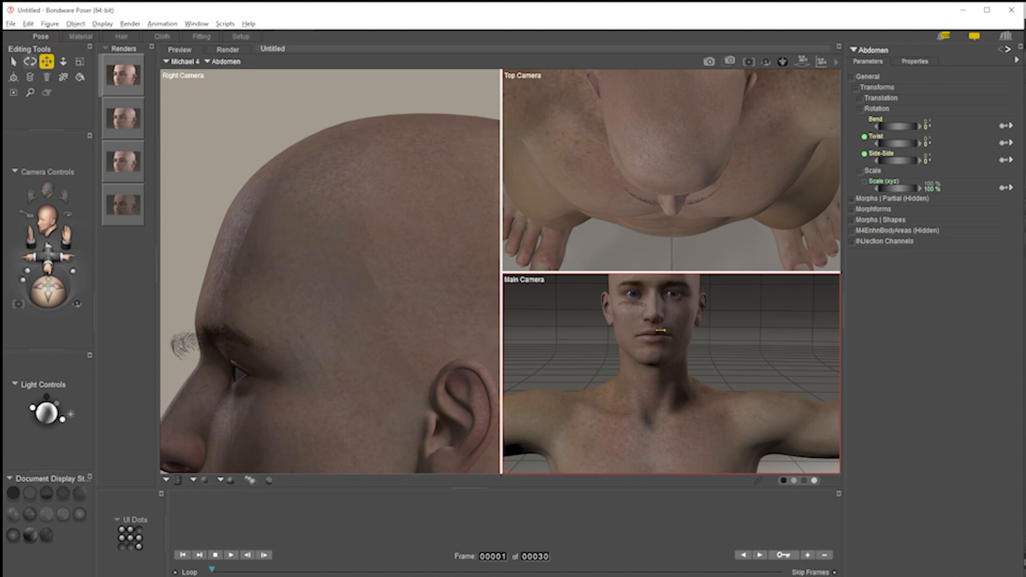
pyautogui.rightClick(529, 281)
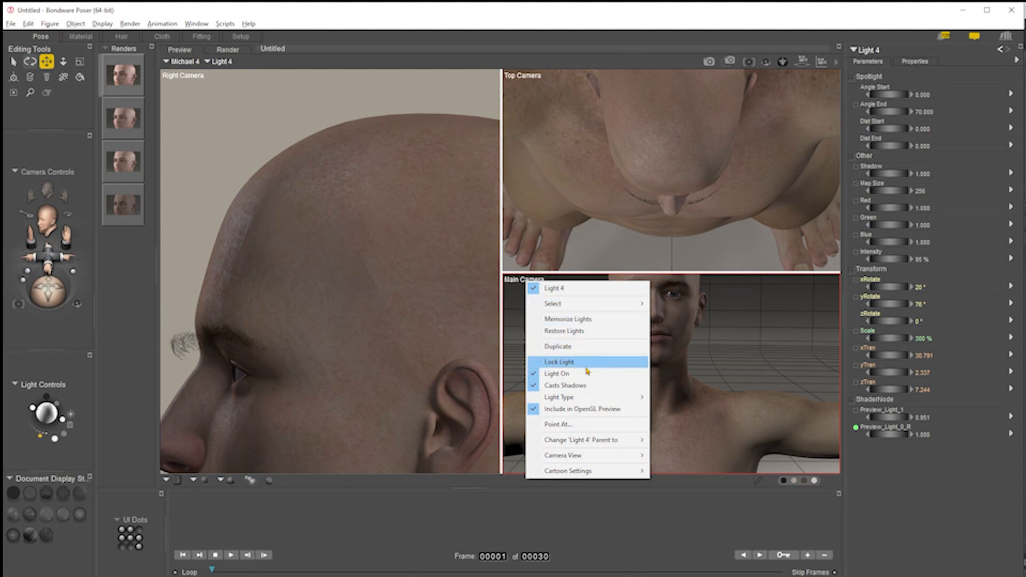
pyautogui.moveTo(602, 459)
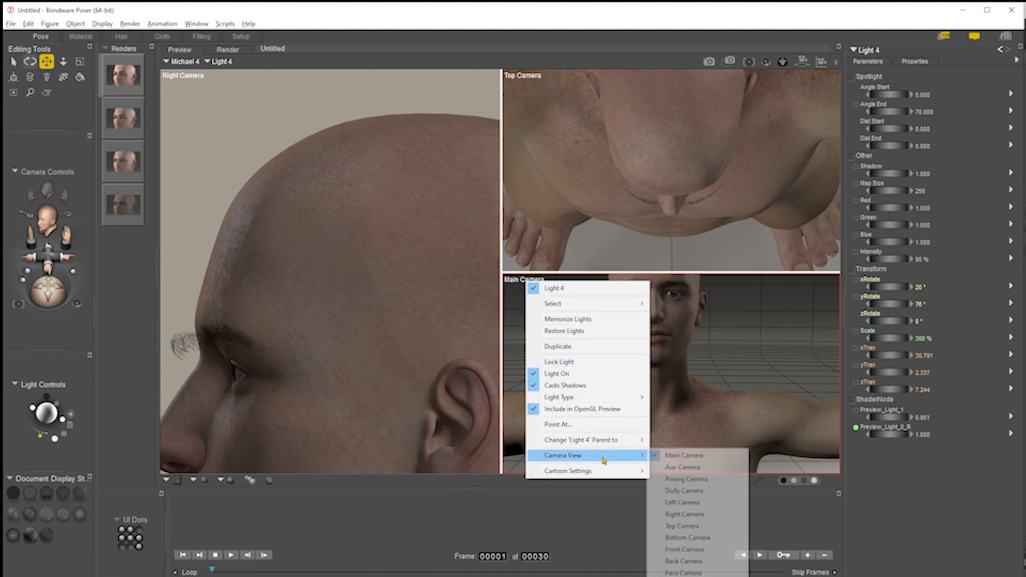
pyautogui.click(690, 572)
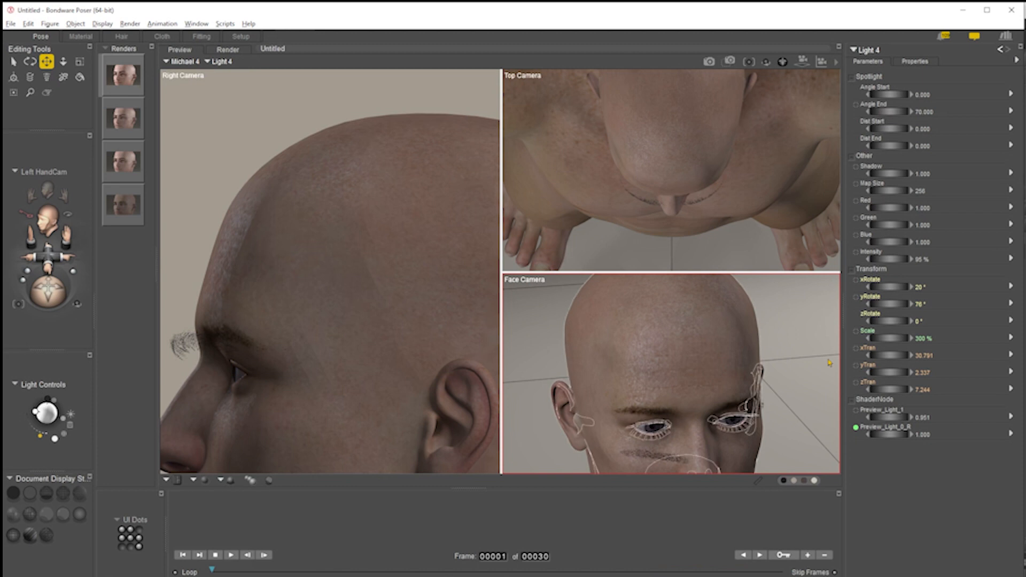
pyautogui.moveTo(47, 294); pyautogui.dragTo(11, 273)
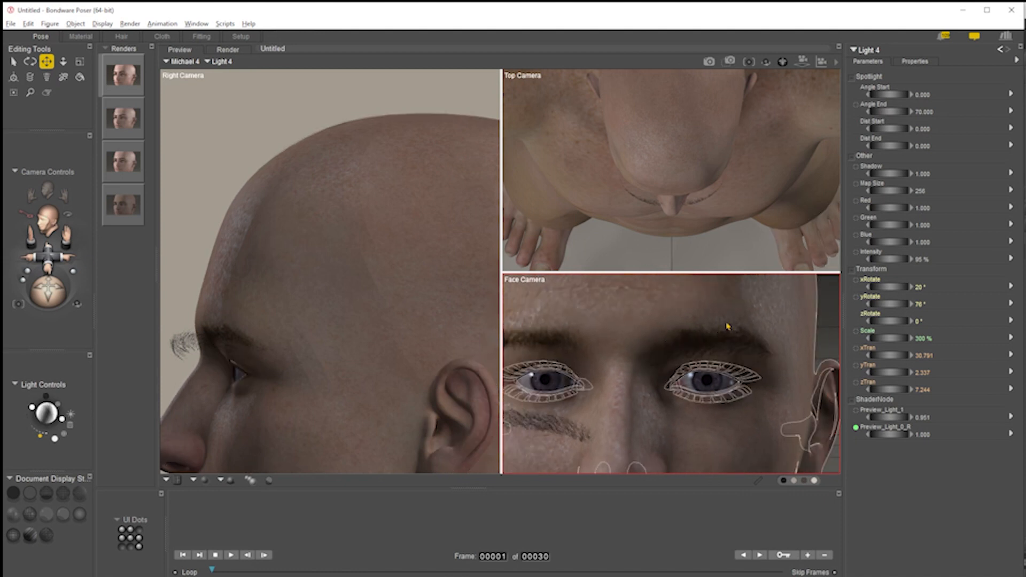
# - Move the left brow prop onto the brow ridge with a yTran of 0.120 and a zTran of -0.034
pyautogui.click(704, 351)
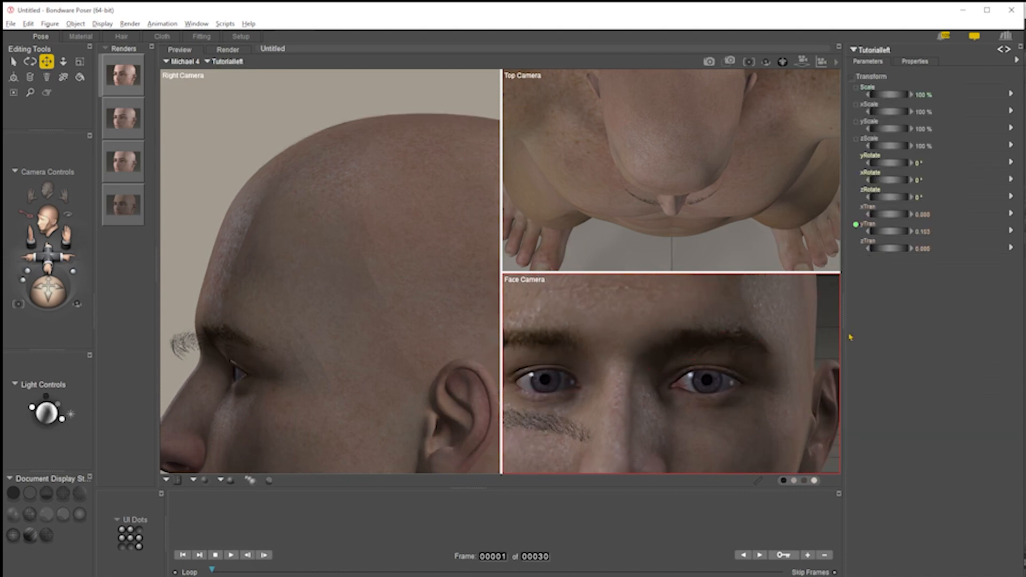
pyautogui.moveTo(885, 235); pyautogui.dragTo(892, 233)
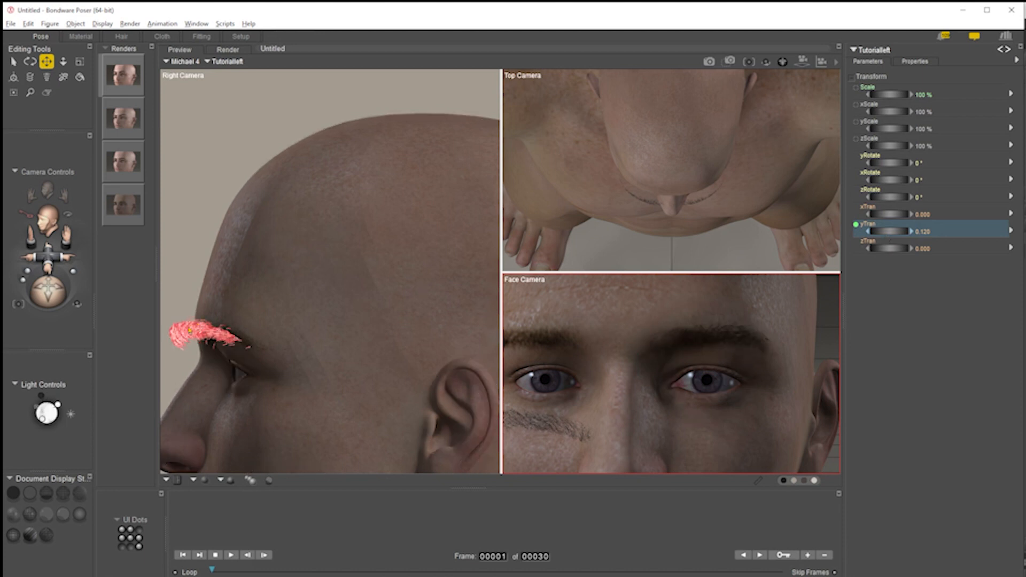
pyautogui.click(261, 320)
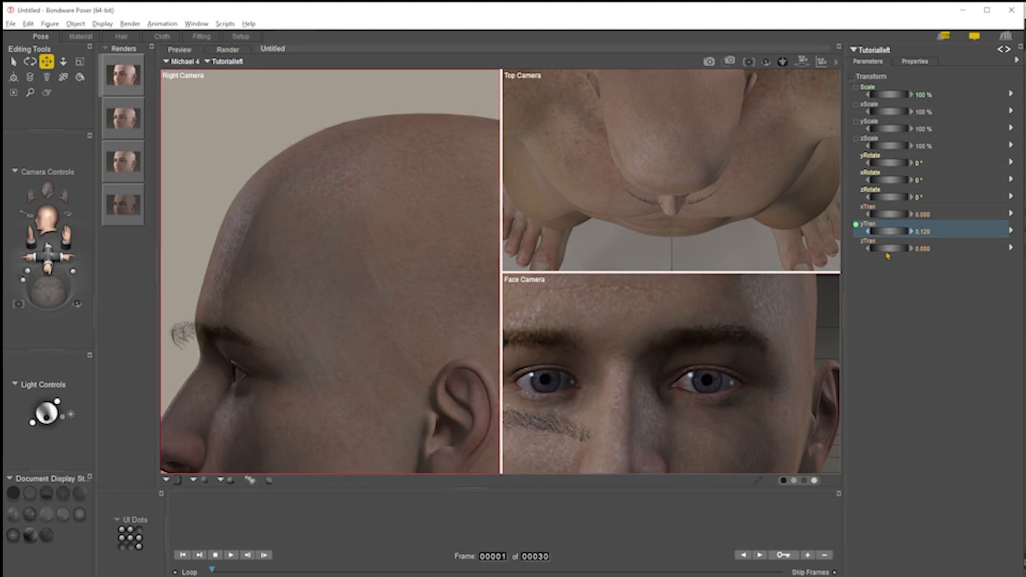
pyautogui.moveTo(891, 252)
pyautogui.mouseDown()
pyautogui.moveTo(959, 252)
pyautogui.moveTo(895, 257)
pyautogui.mouseUp()
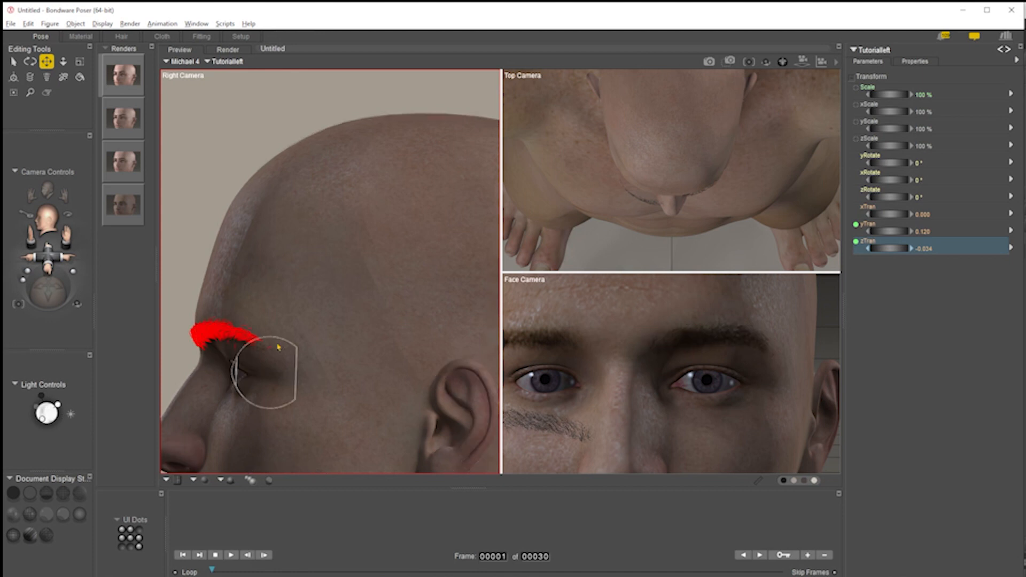
pyautogui.click(731, 341)
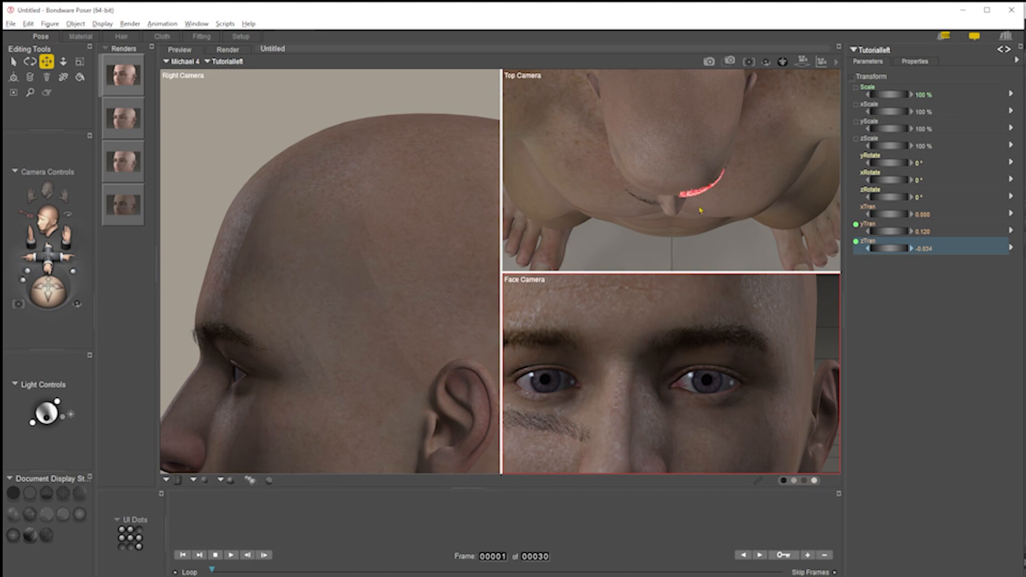
# - Set the right brow prop's zTran to -0.034 and its yTran to 0.12
pyautogui.click(651, 206)
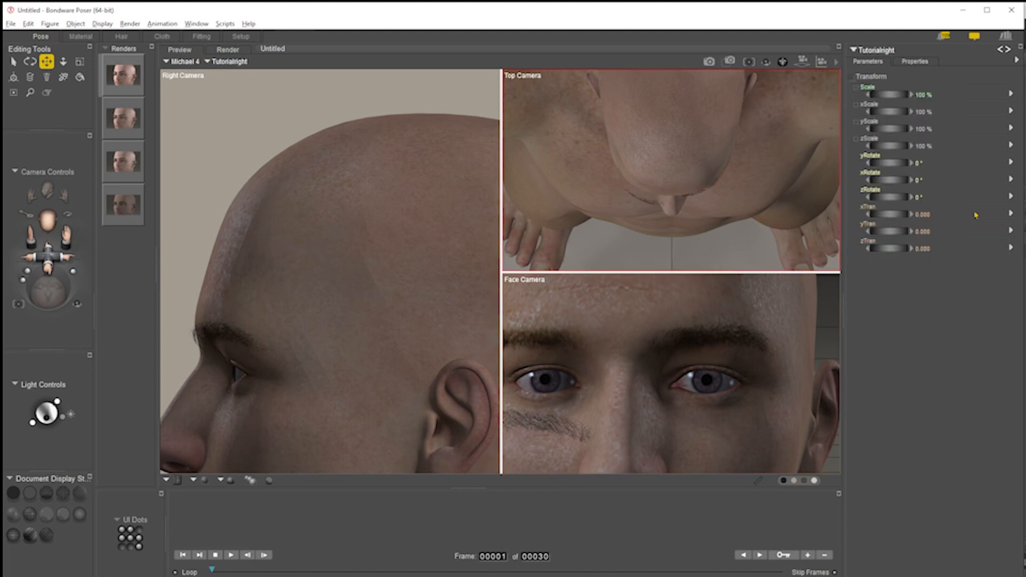
pyautogui.click(924, 248)
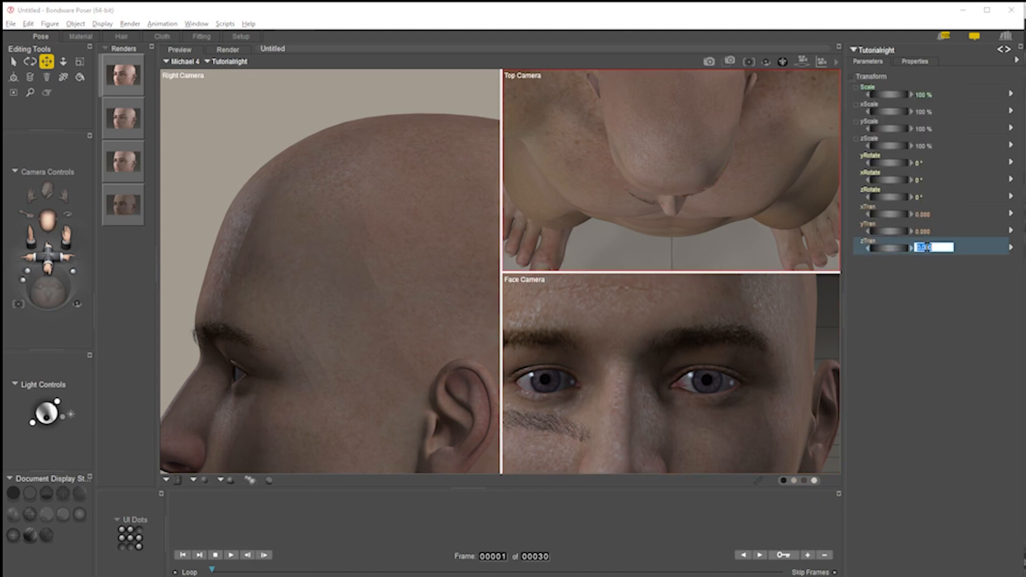
pyautogui.write('-0')
pyautogui.write('.034')
pyautogui.press('Return')
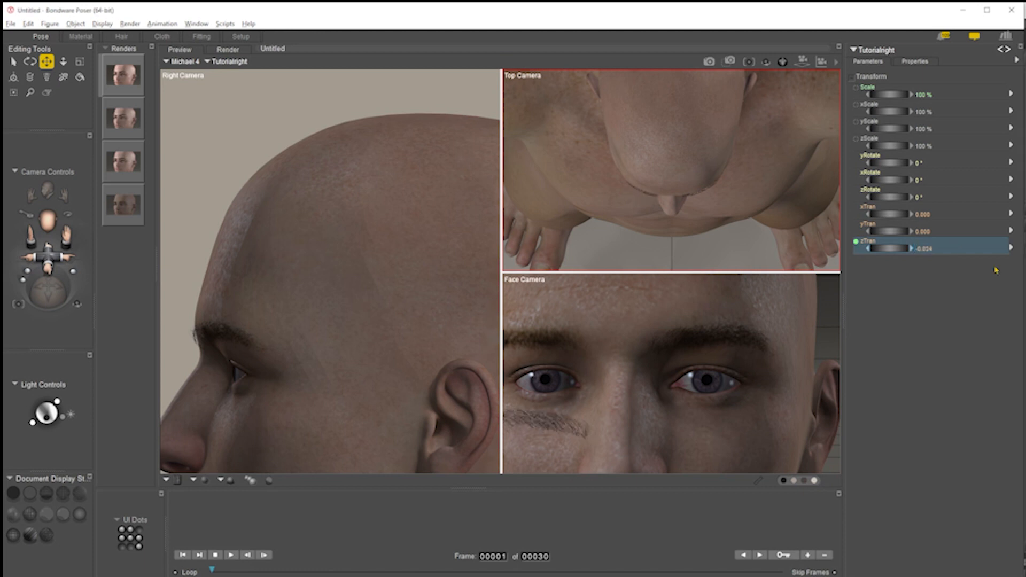
pyautogui.click(923, 233)
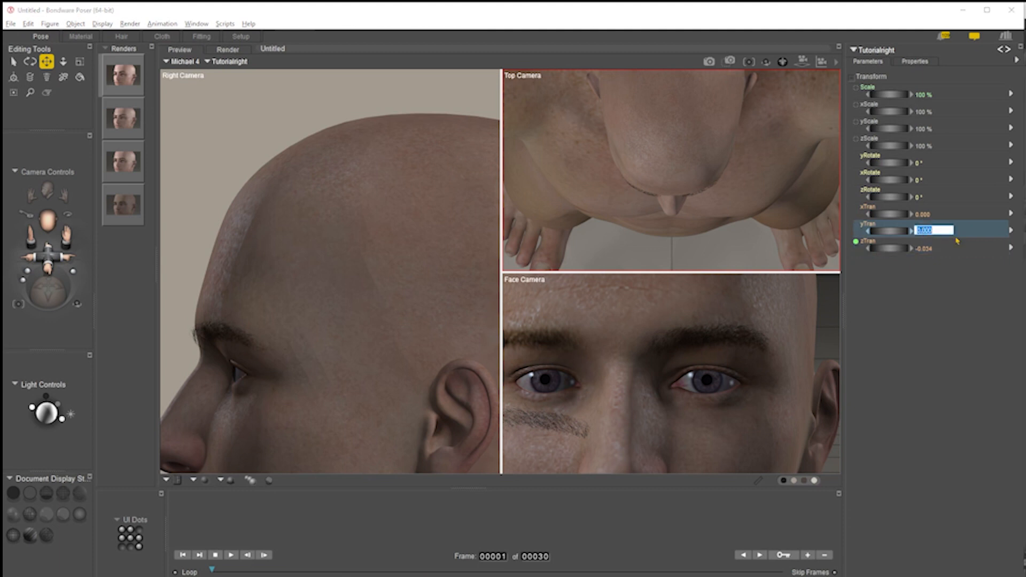
pyautogui.write('.12')
pyautogui.press('Return')
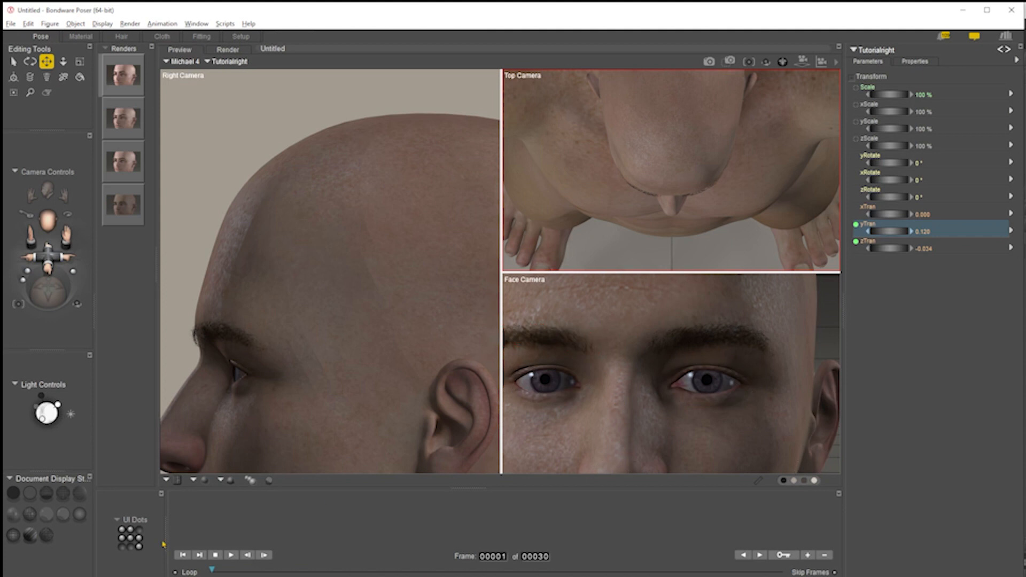
# - Change the viewport layout to Full Port and inspect the fitted brows through the Face Camera
pyautogui.click(167, 480)
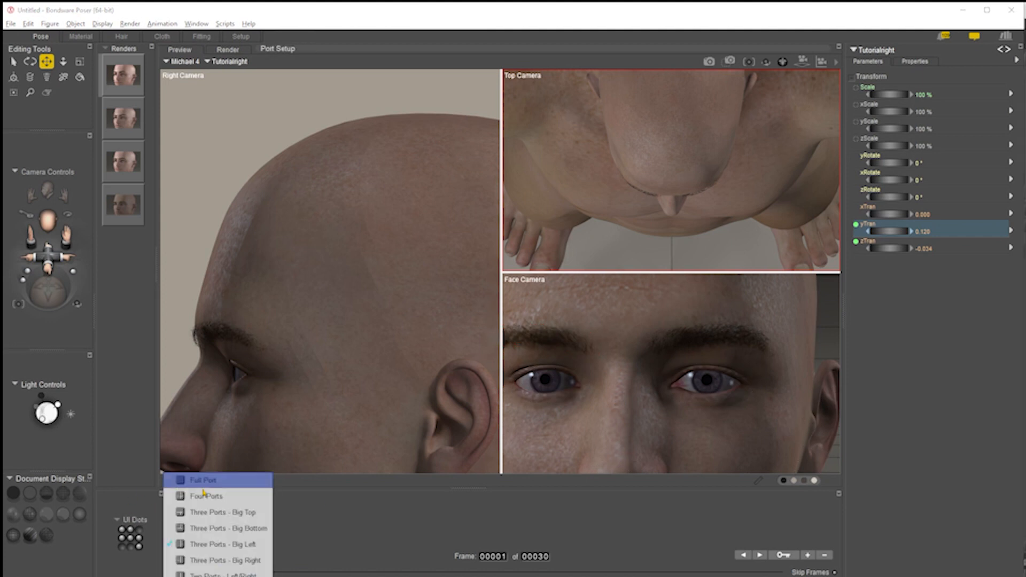
pyautogui.click(212, 483)
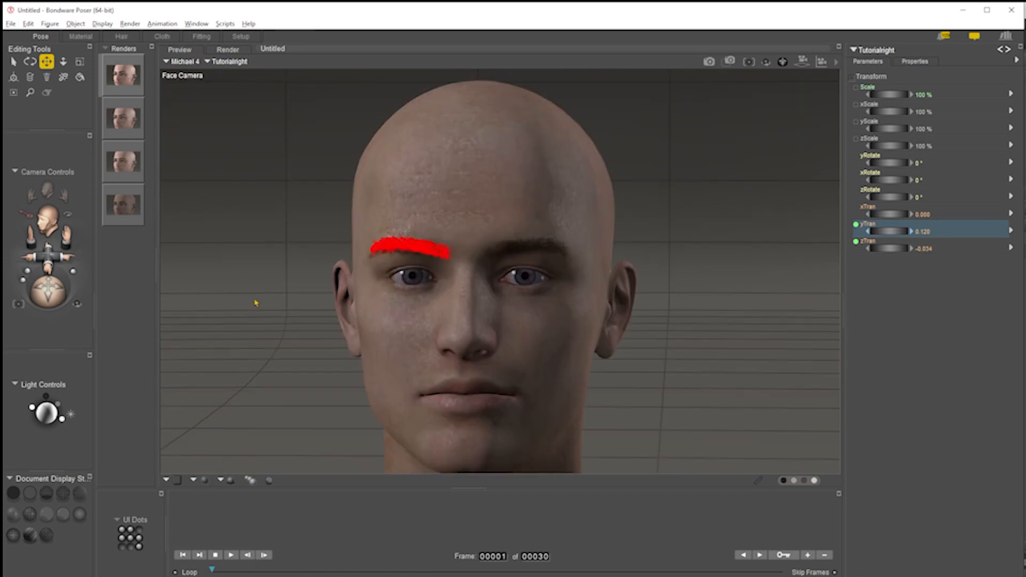
pyautogui.moveTo(43, 290); pyautogui.dragTo(96, 282)
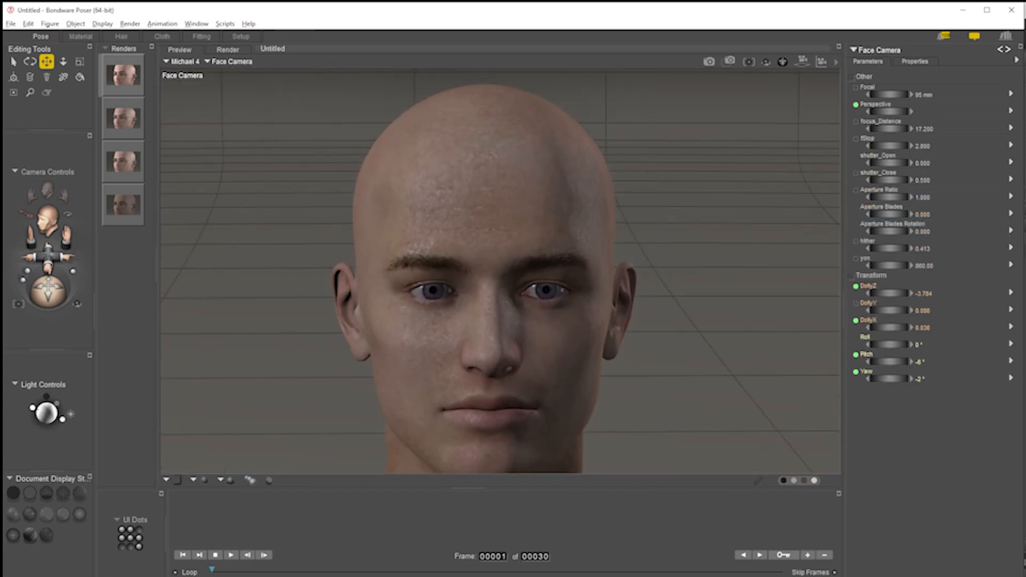
# - Parent the Tutorialleft and Tutorialright props to Michael 4's Head in the hierarchy
pyautogui.moveTo(1024, 110); pyautogui.dragTo(833, 57)
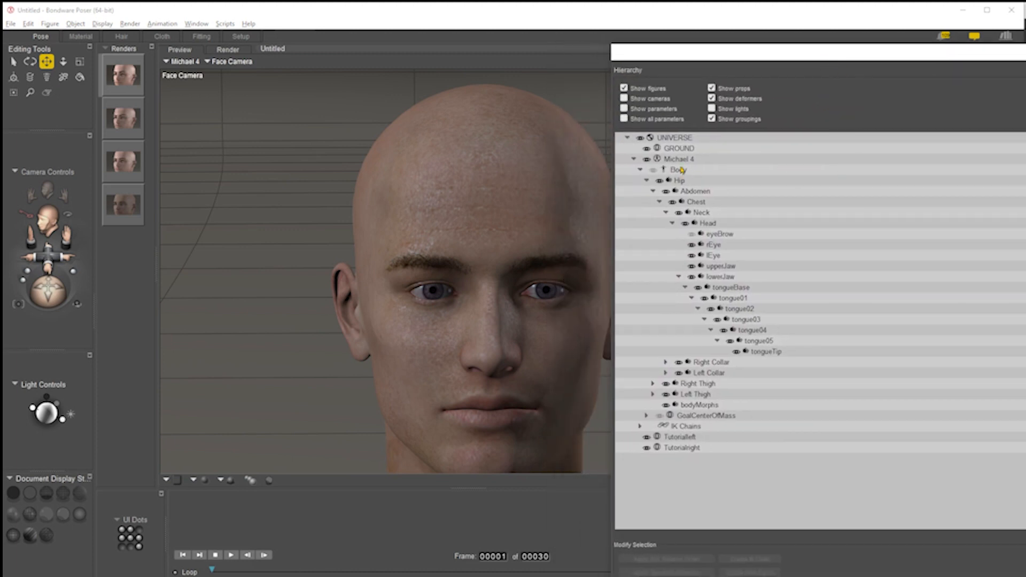
pyautogui.click(690, 437)
pyautogui.keyDown('ctrl'); pyautogui.click(689, 448); pyautogui.keyUp('ctrl')
pyautogui.moveTo(690, 444); pyautogui.dragTo(747, 231)
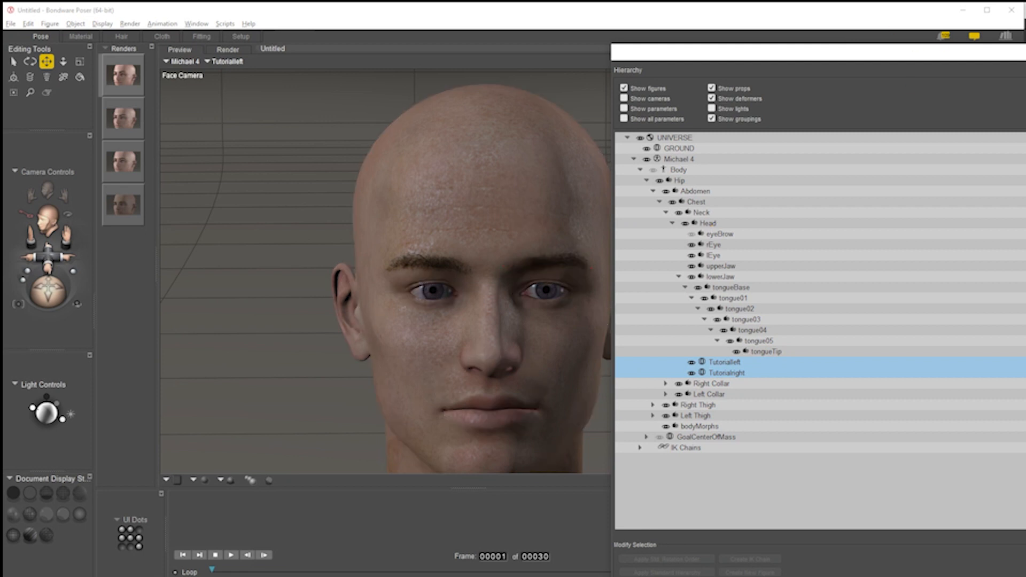
pyautogui.moveTo(668, 52); pyautogui.dragTo(1025, 52)
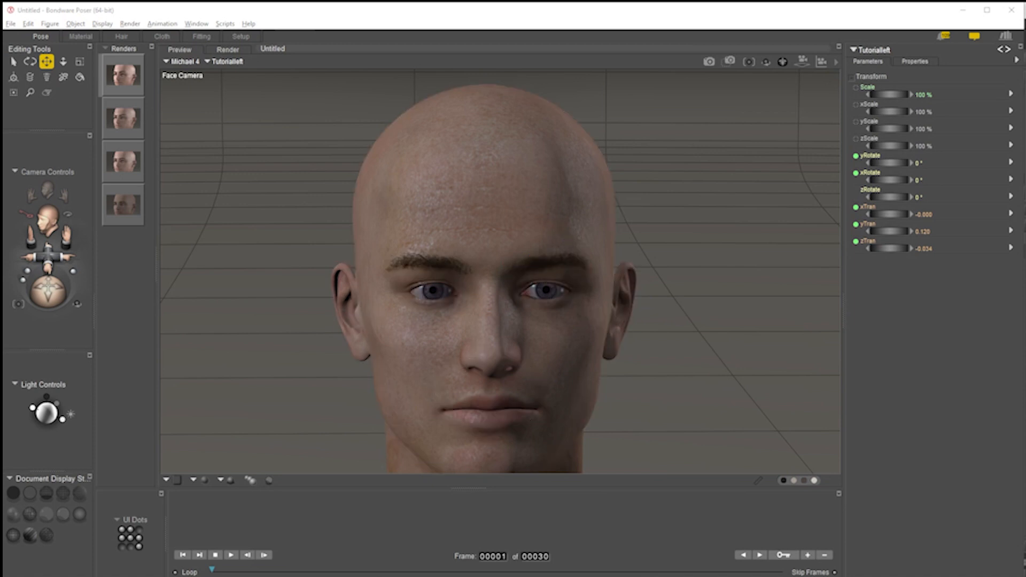
# - Start a new set named Tutorial brows in the temp folder of the Props library
pyautogui.moveTo(1025, 45); pyautogui.dragTo(935, 71)
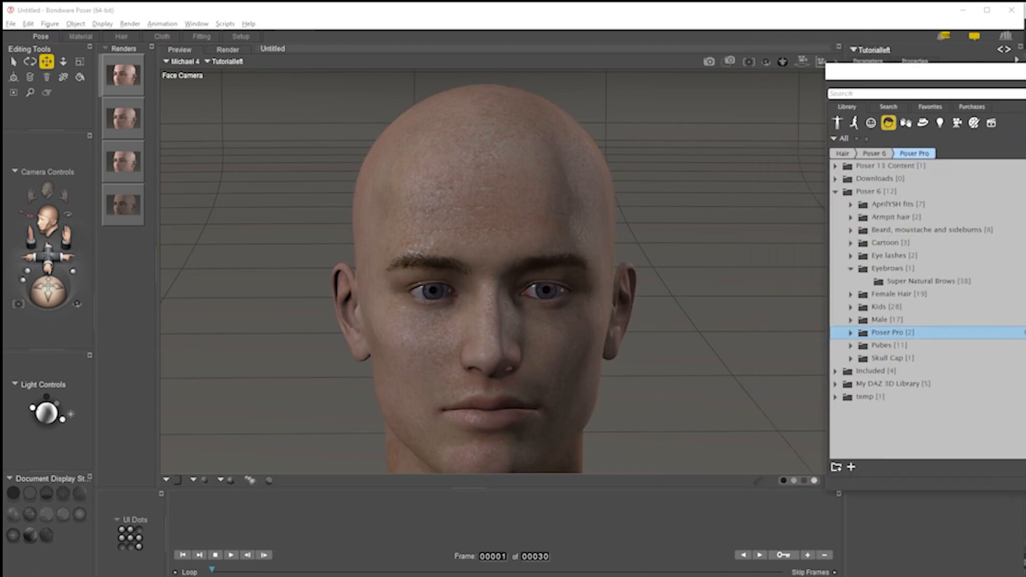
pyautogui.click(927, 126)
pyautogui.moveTo(1025, 71); pyautogui.dragTo(964, 69)
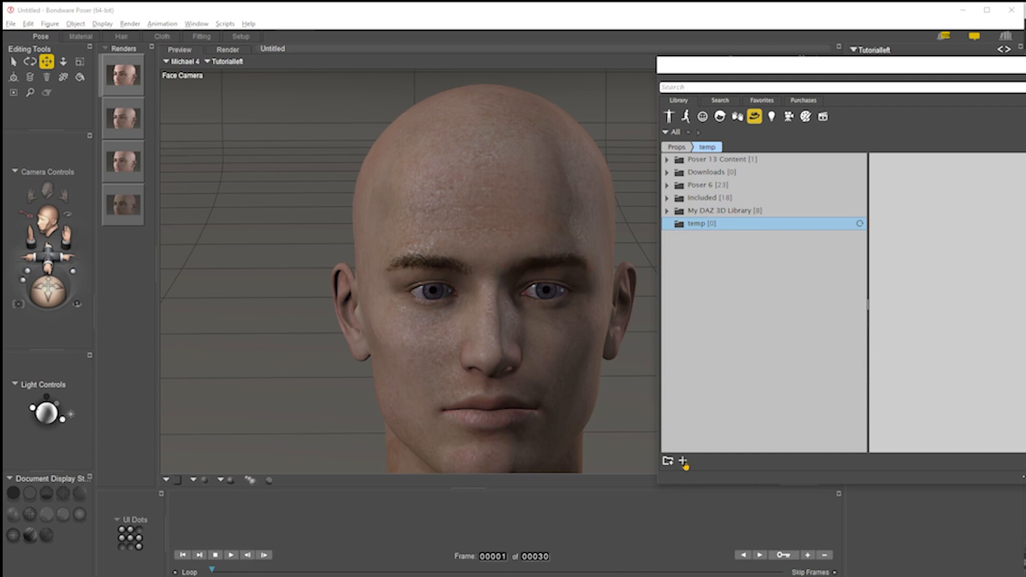
pyautogui.click(683, 462)
pyautogui.write('Tuto')
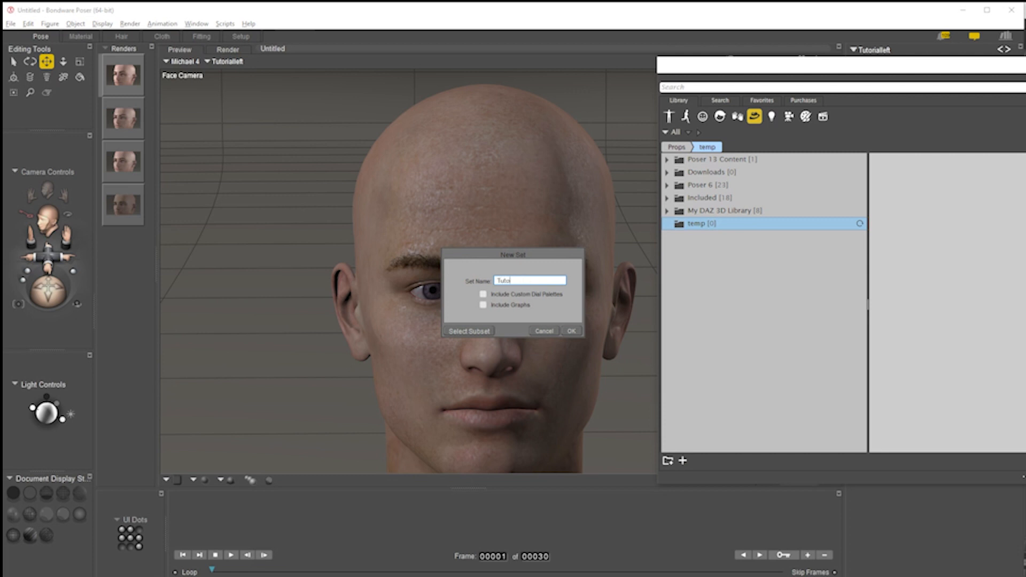
pyautogui.write('rial brows')
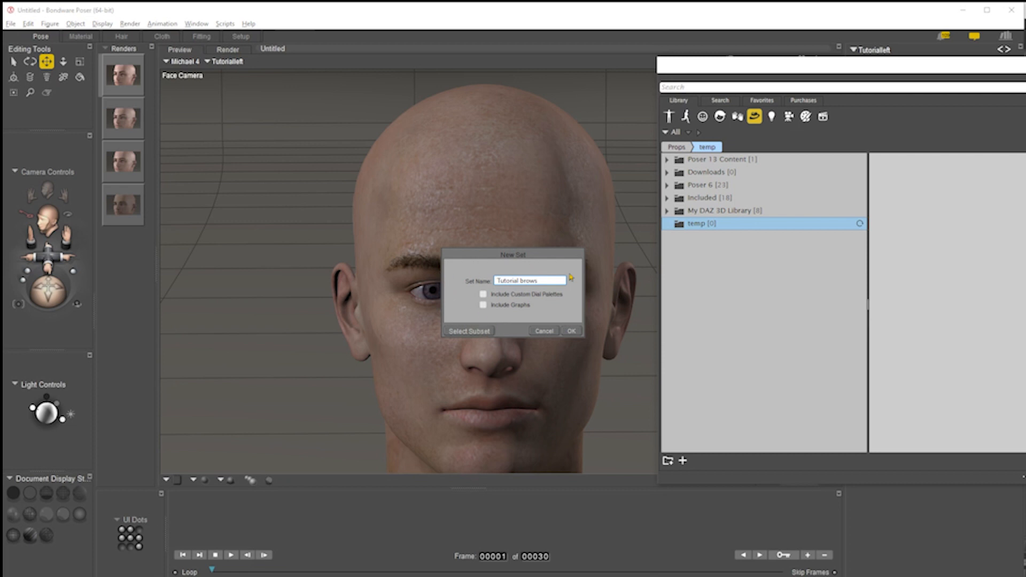
# - Limit the new set to the Tutorialleft and Tutorialright props under the Head and save it to the library
pyautogui.click(482, 331)
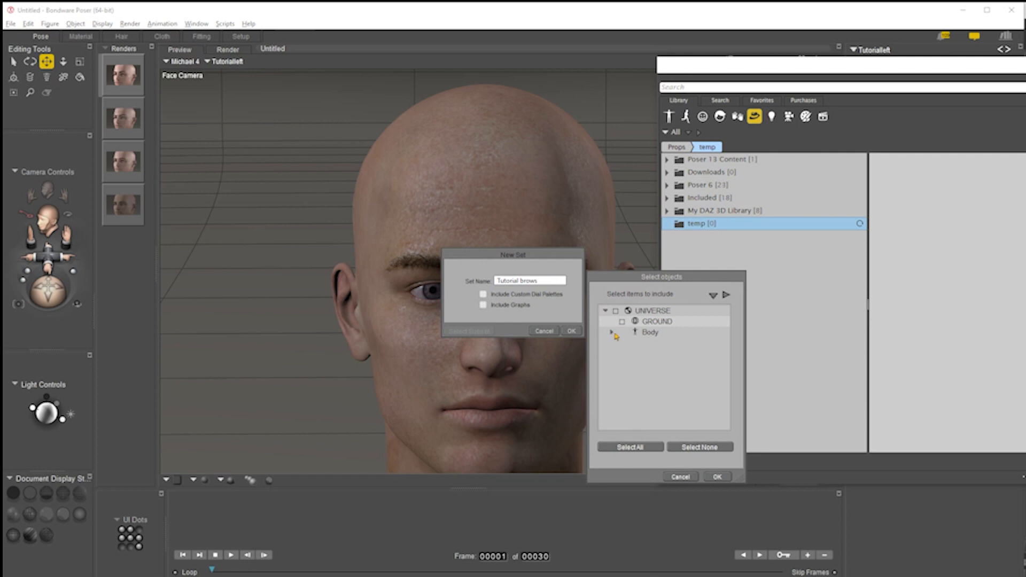
pyautogui.click(612, 333)
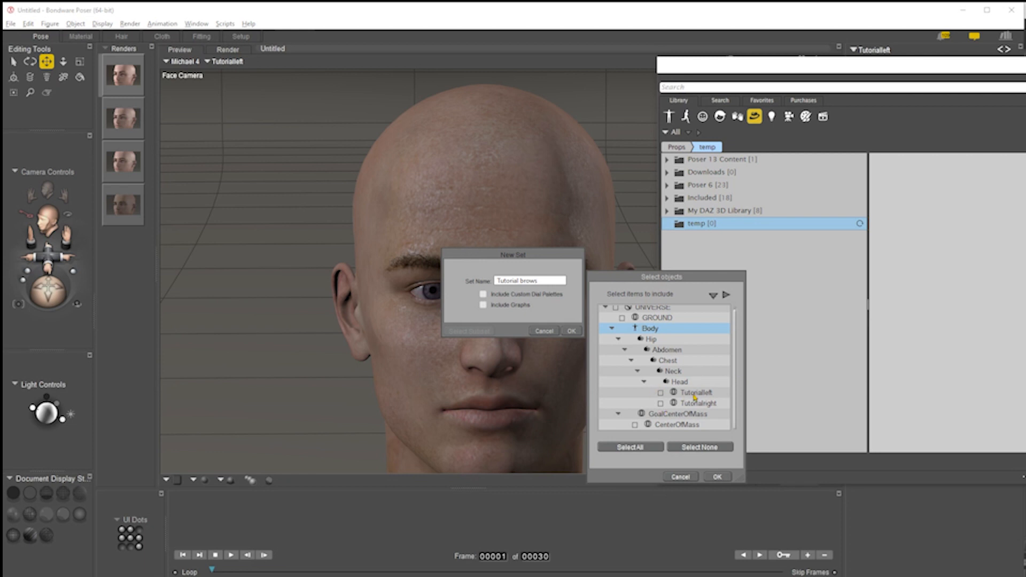
pyautogui.click(661, 394)
pyautogui.click(661, 404)
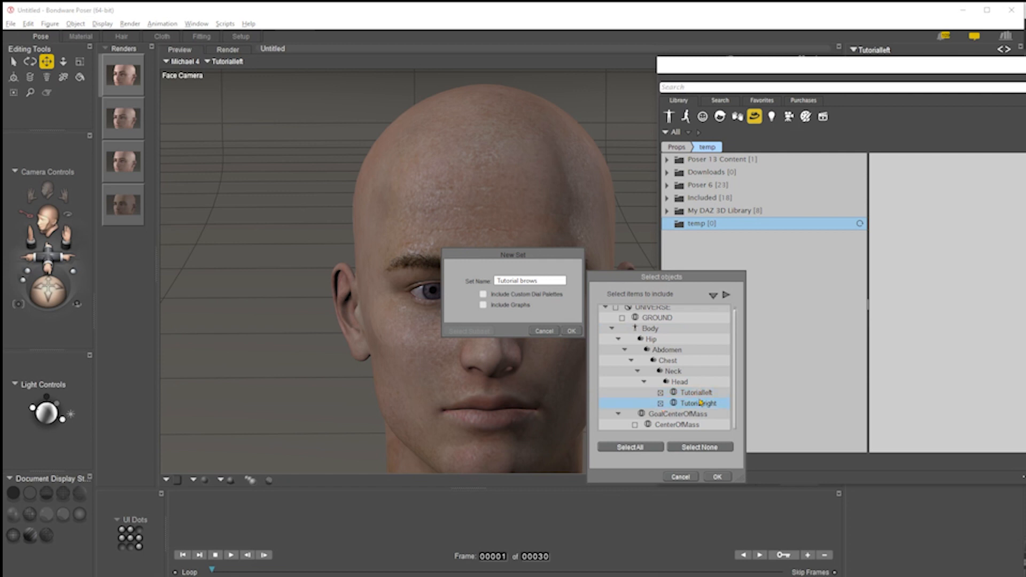
pyautogui.click(718, 477)
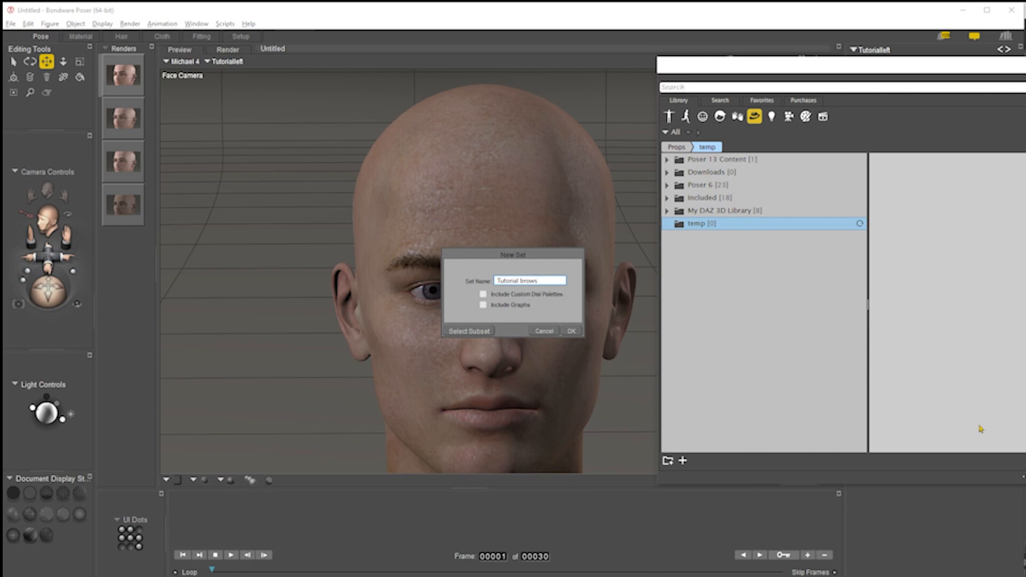
pyautogui.click(581, 332)
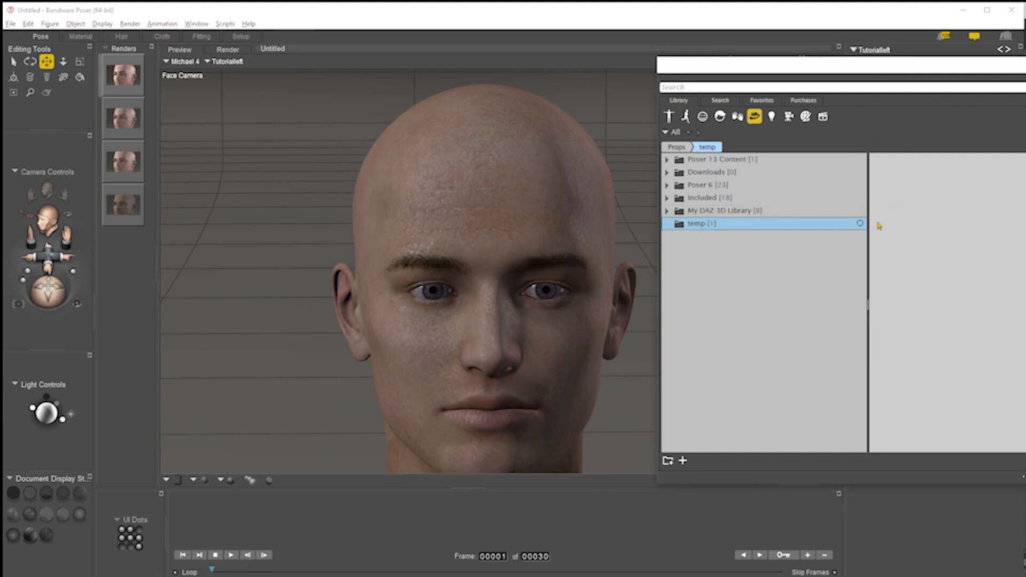
# - Refresh the temp props folder and show the saved Tutorial brows item in Explorer
pyautogui.click(720, 187)
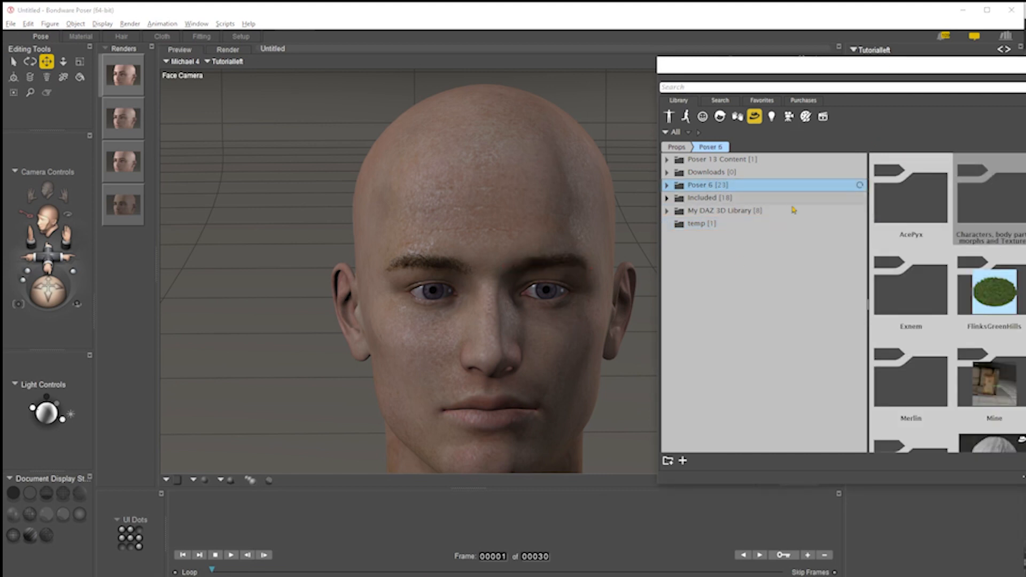
pyautogui.click(723, 223)
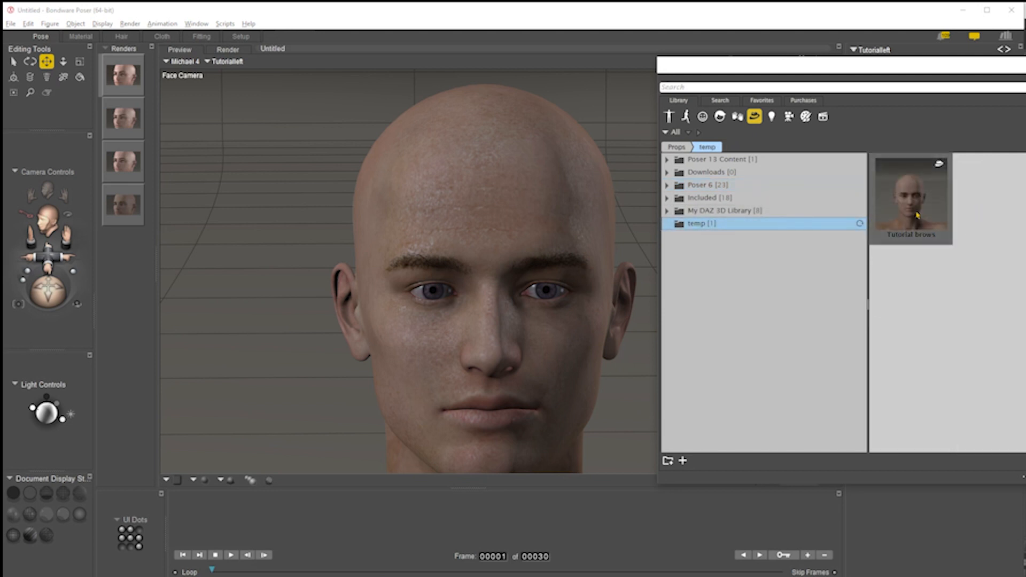
pyautogui.moveTo(842, 64); pyautogui.dragTo(1025, 81)
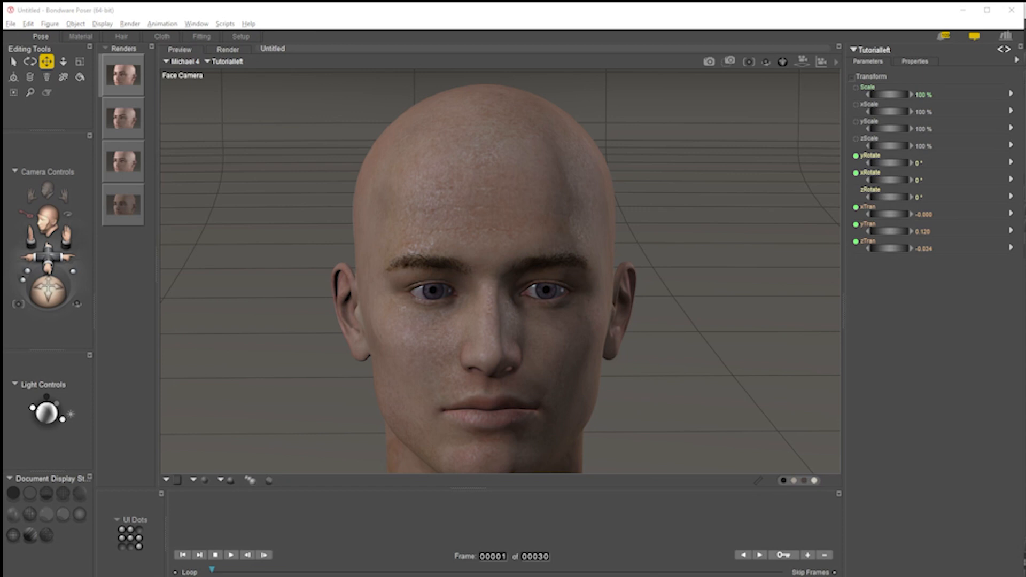
pyautogui.moveTo(601, 21); pyautogui.dragTo(566, 72)
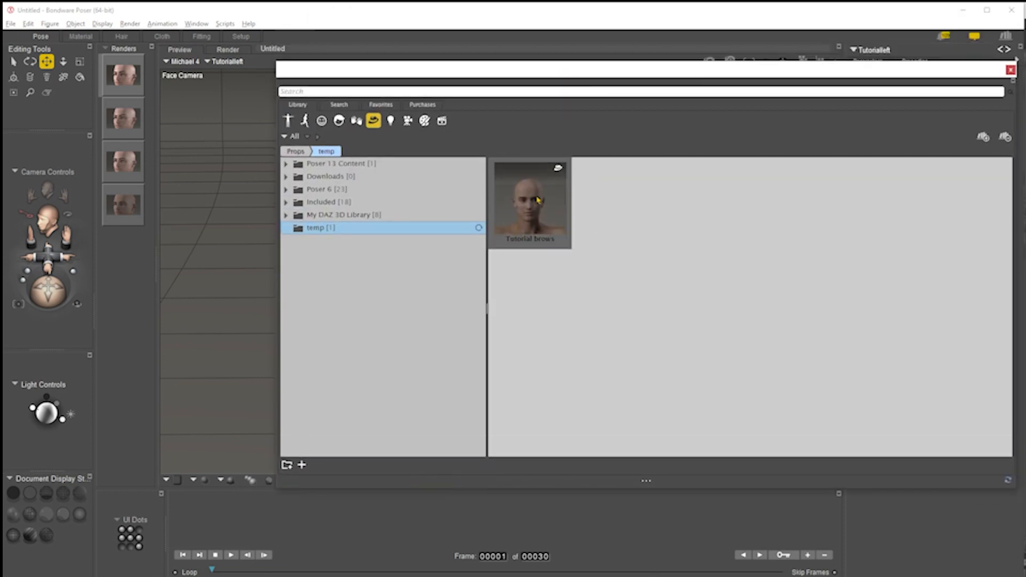
pyautogui.rightClick(536, 216)
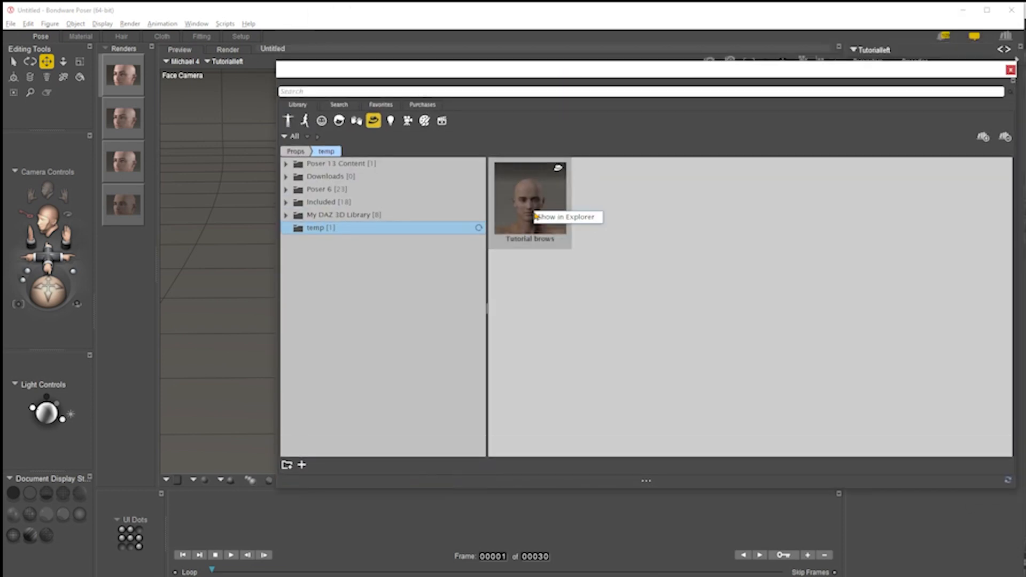
pyautogui.click(574, 219)
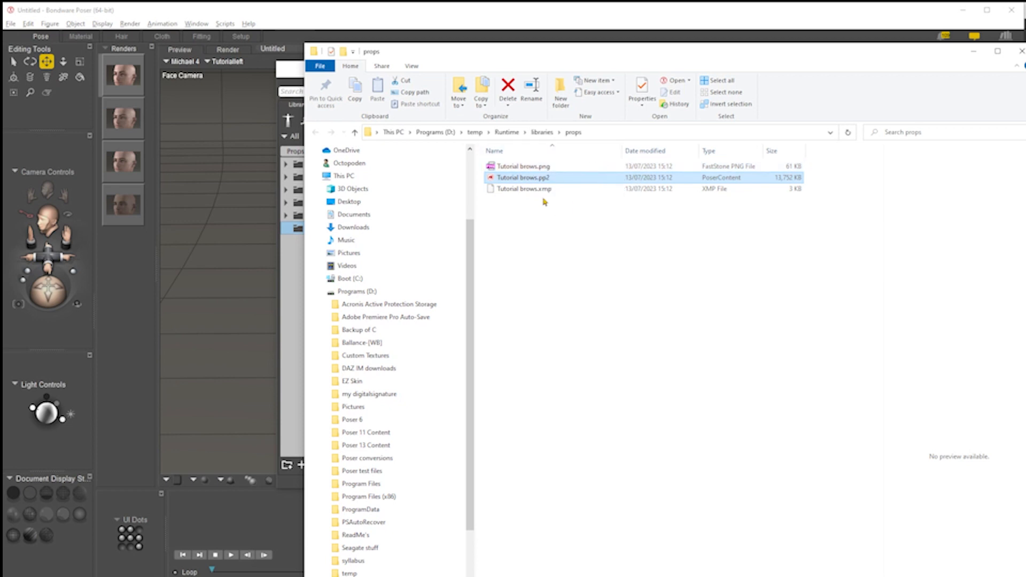
# - Delete the Tutorial brows.xmp and .xmp files from the props folder
pyautogui.click(533, 190)
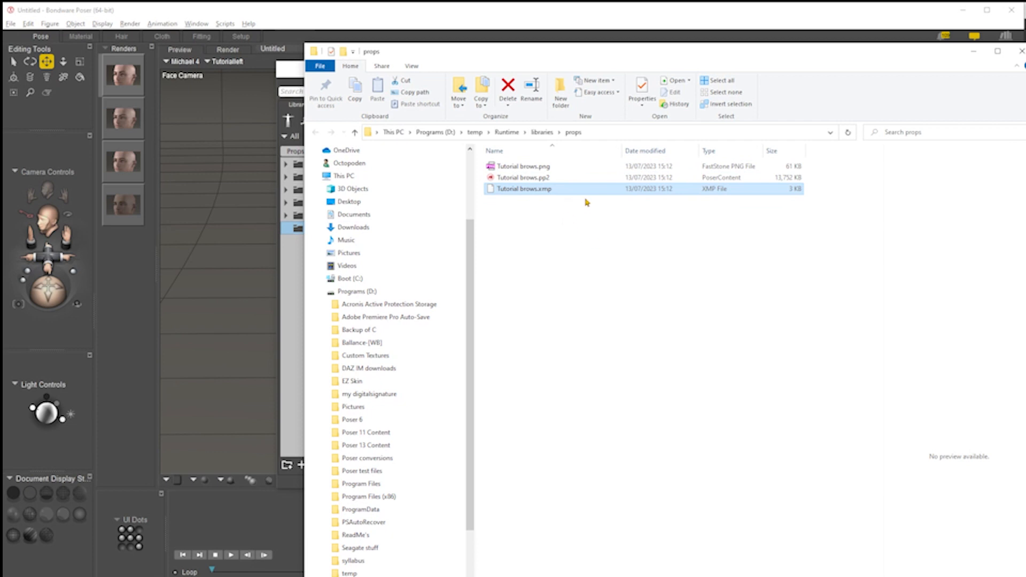
pyautogui.click(534, 189)
pyautogui.press('Delete')
pyautogui.click(542, 191)
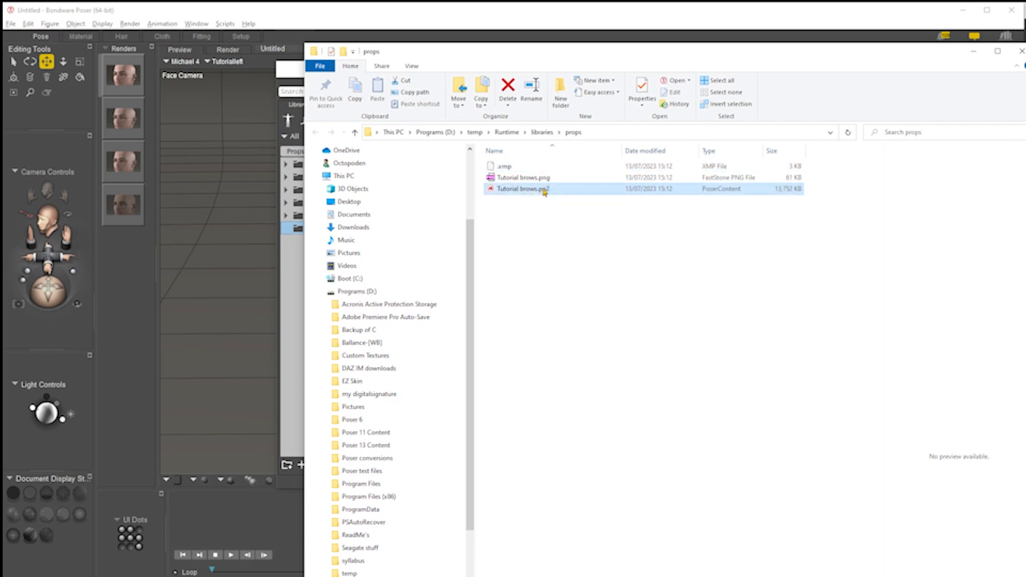
pyautogui.click(517, 169)
pyautogui.press('Delete')
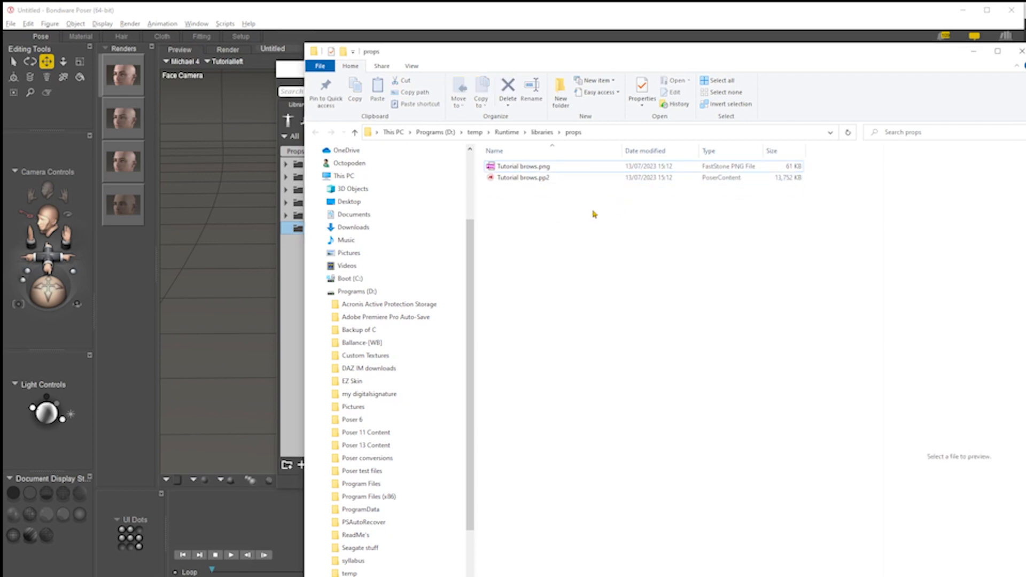
# - Open Tutorial brows.pp2 in Notepad++ and find the parent line of the Tutorialleft prop
pyautogui.click(539, 181)
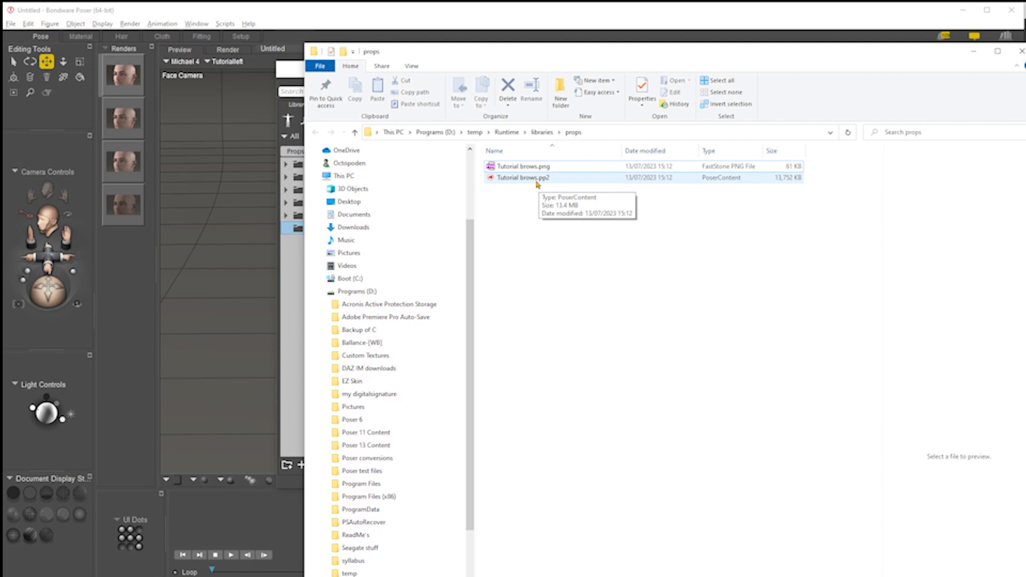
pyautogui.click(541, 191)
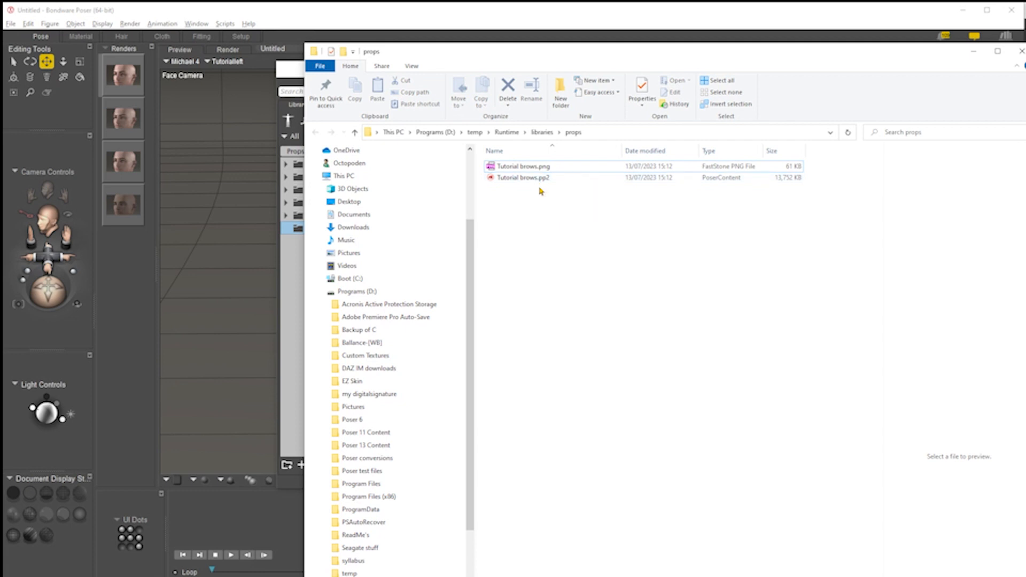
pyautogui.click(539, 178)
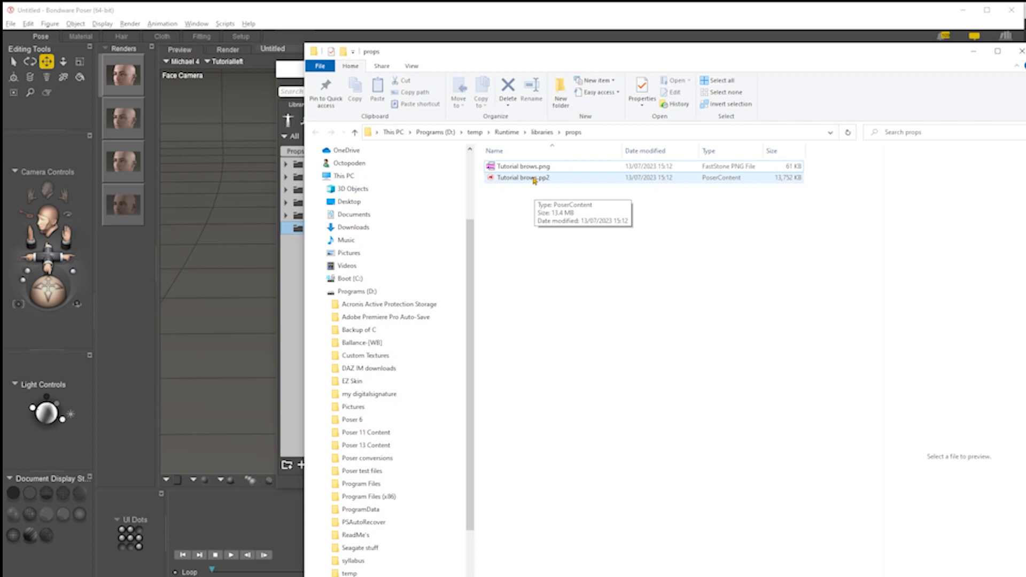
pyautogui.rightClick(533, 179)
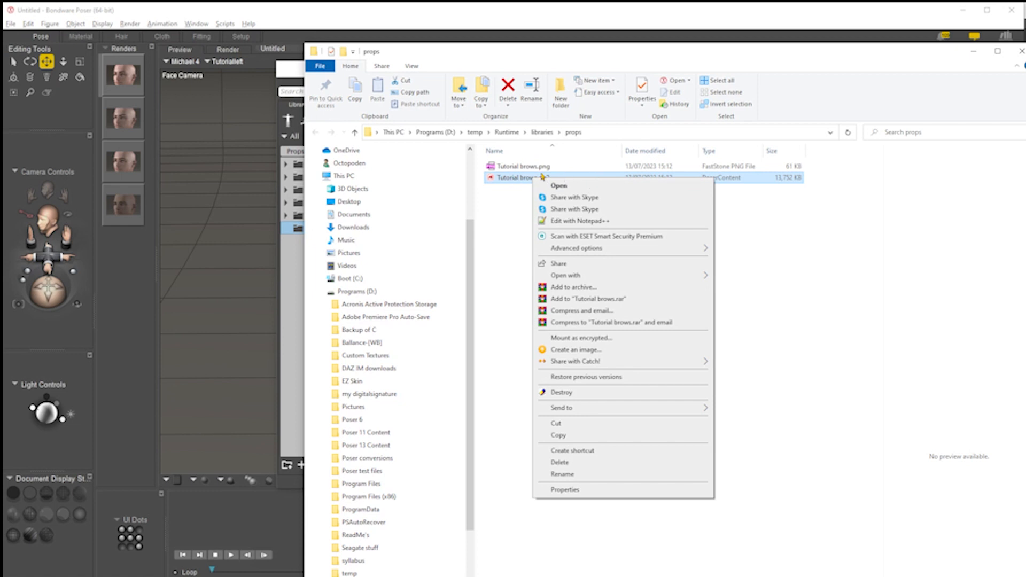
pyautogui.click(592, 222)
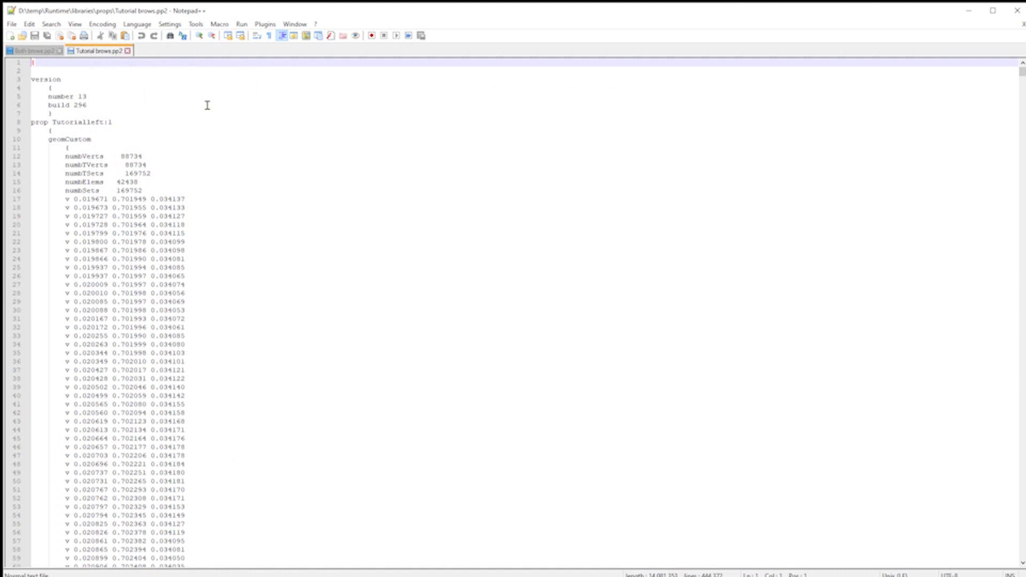
pyautogui.hotkey('ctrl', 'f')
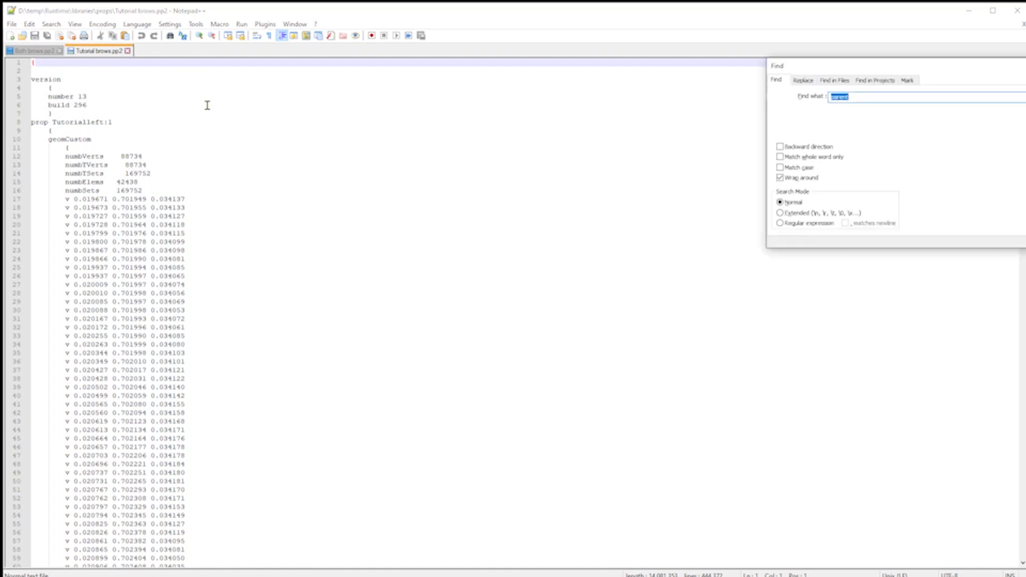
pyautogui.moveTo(970, 64); pyautogui.dragTo(629, 91)
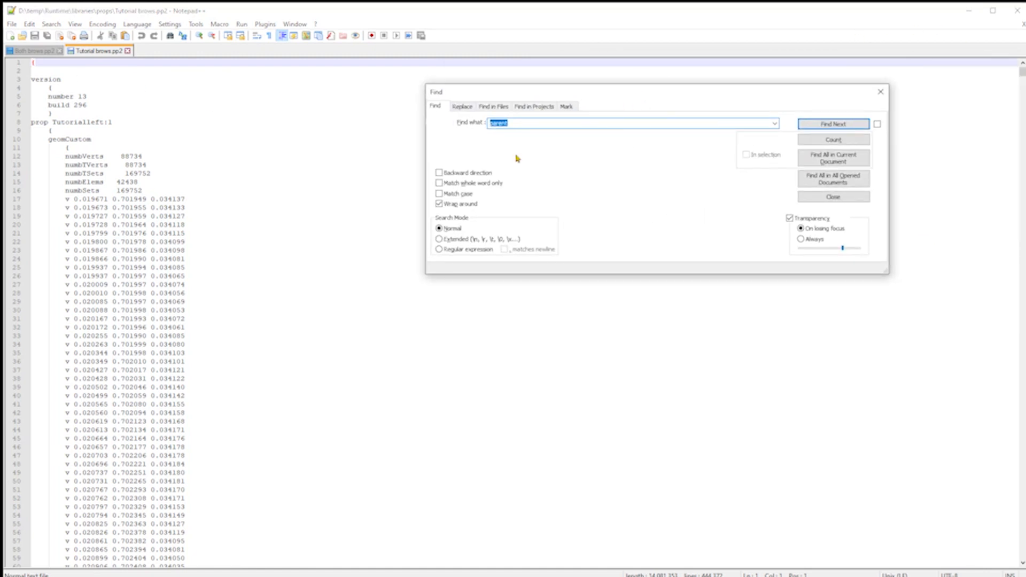
pyautogui.click(837, 124)
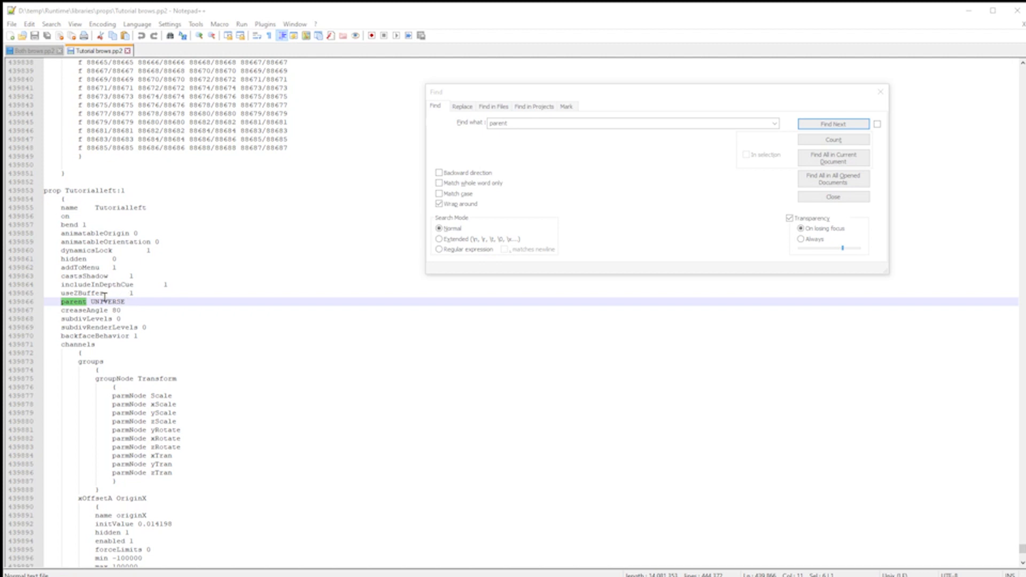
# - Rewrite the Tutorialleft prop's parent UNIVERSE line as smartparent :head1
pyautogui.click(60, 301)
pyautogui.write('sma')
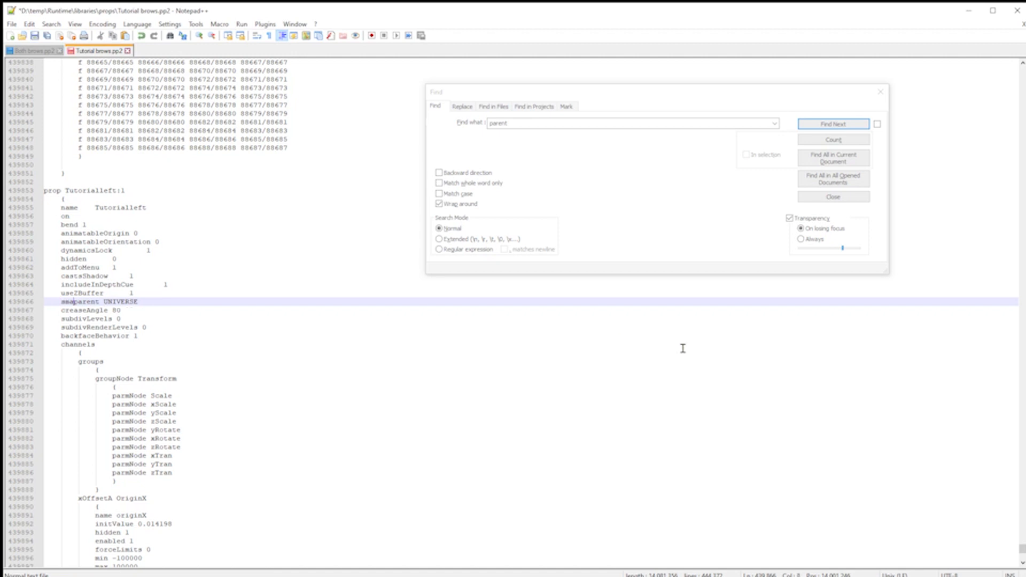
pyautogui.write('rt:')
pyautogui.press('Delete')
pyautogui.press('Delete')
pyautogui.press('Delete')
pyautogui.press('Delete')
# - Replace the Tutorialleft prop's parent line with the smartparent head:1 line copied from Both brows.pp2
pyautogui.click(34, 50)
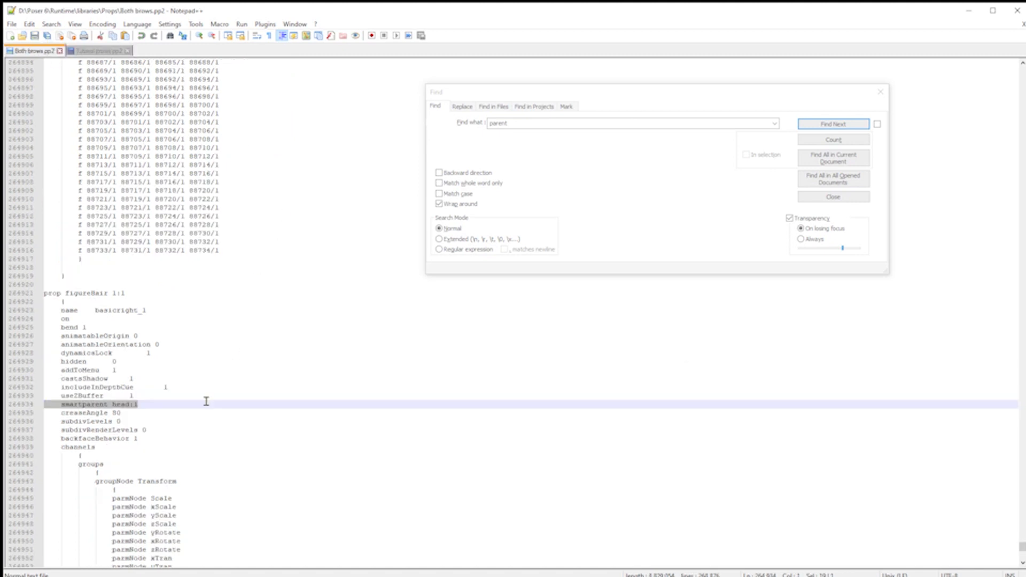
pyautogui.moveTo(155, 412); pyautogui.dragTo(83, 399)
pyautogui.click(161, 397)
pyautogui.moveTo(142, 406); pyautogui.dragTo(45, 402)
pyautogui.hotkey('ctrl', 'c')
pyautogui.click(105, 51)
pyautogui.moveTo(155, 301); pyautogui.dragTo(21, 302)
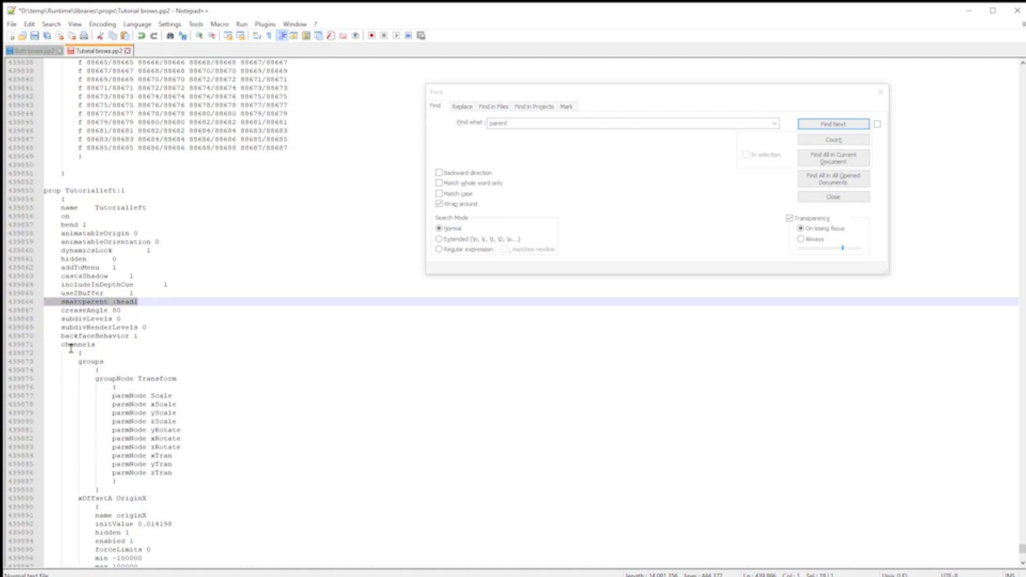
pyautogui.hotkey('ctrl', 'v')
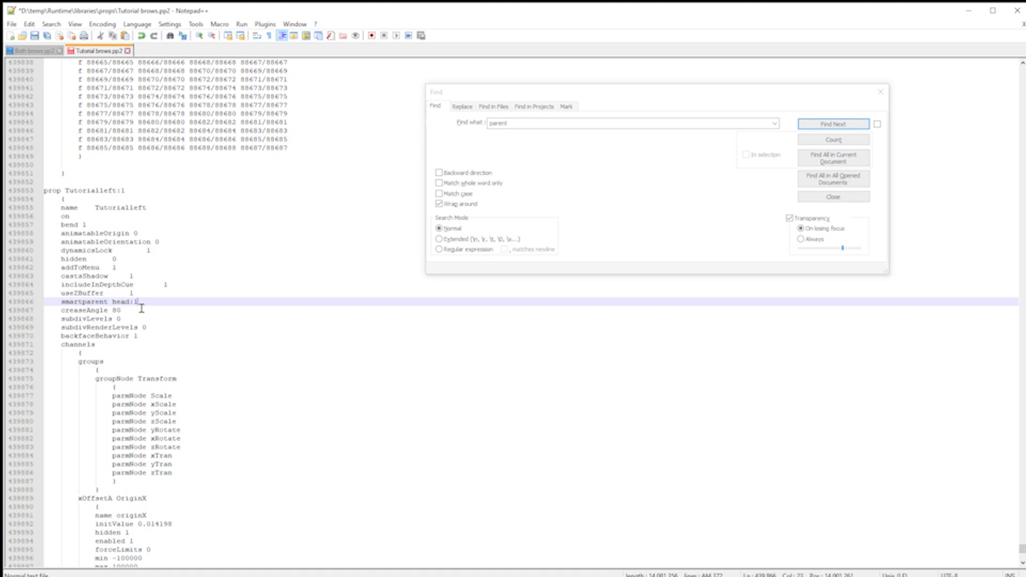
# - Find the Tutorialright prop's parent UNIVERSE line and replace it with smartparent head:1
pyautogui.click(847, 125)
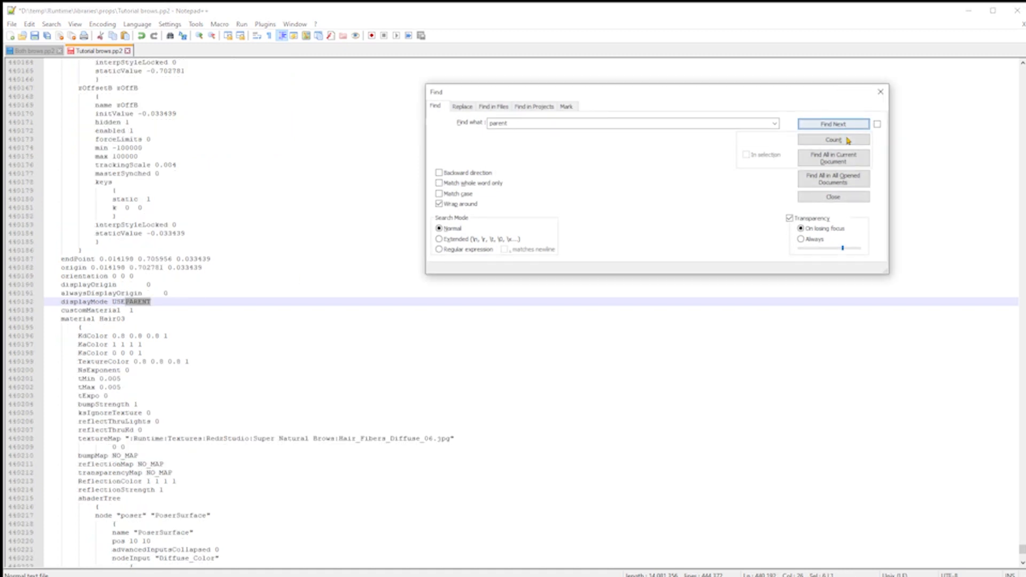
pyautogui.click(849, 123)
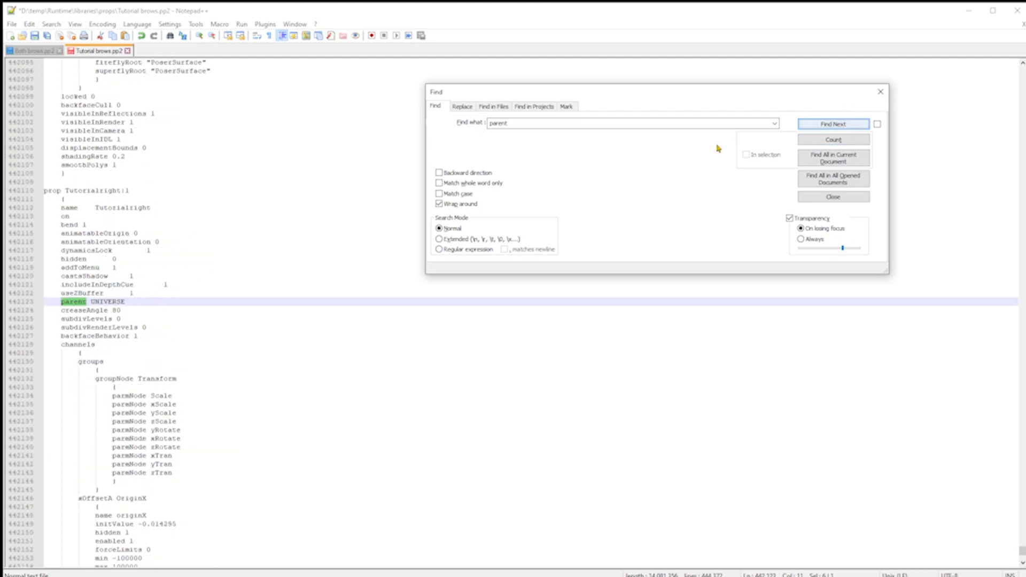
pyautogui.moveTo(133, 302); pyautogui.dragTo(5, 301)
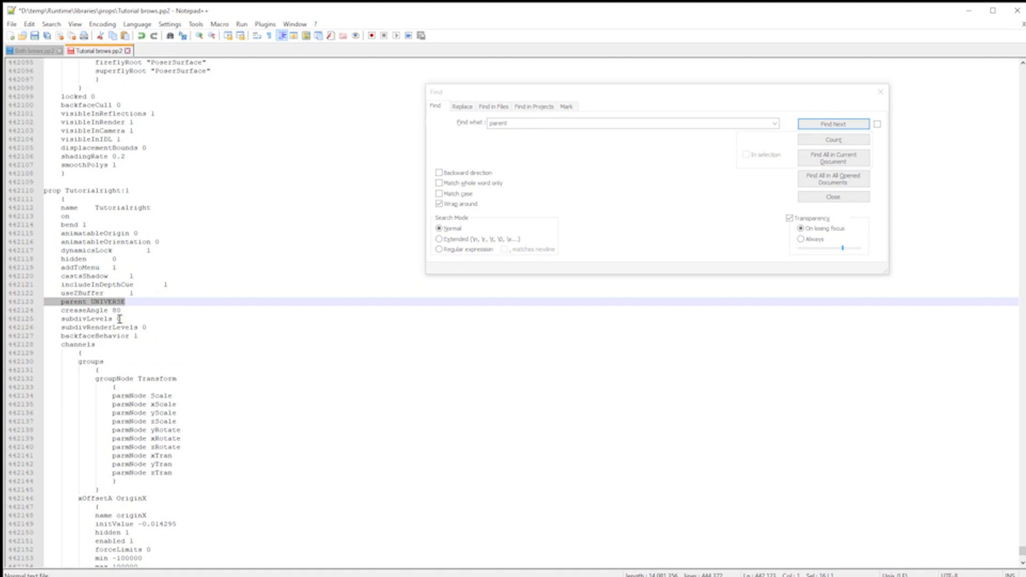
pyautogui.hotkey('ctrl', 'v')
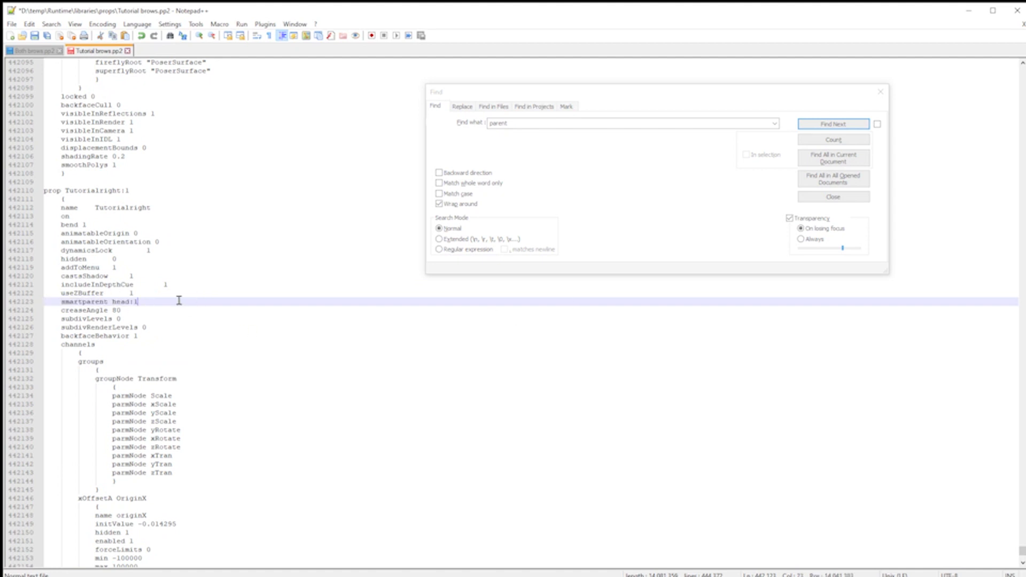
# - End the text search, save Tutorial brows.pp2 and return to the props library in Poser
pyautogui.click(880, 92)
pyautogui.click(11, 24)
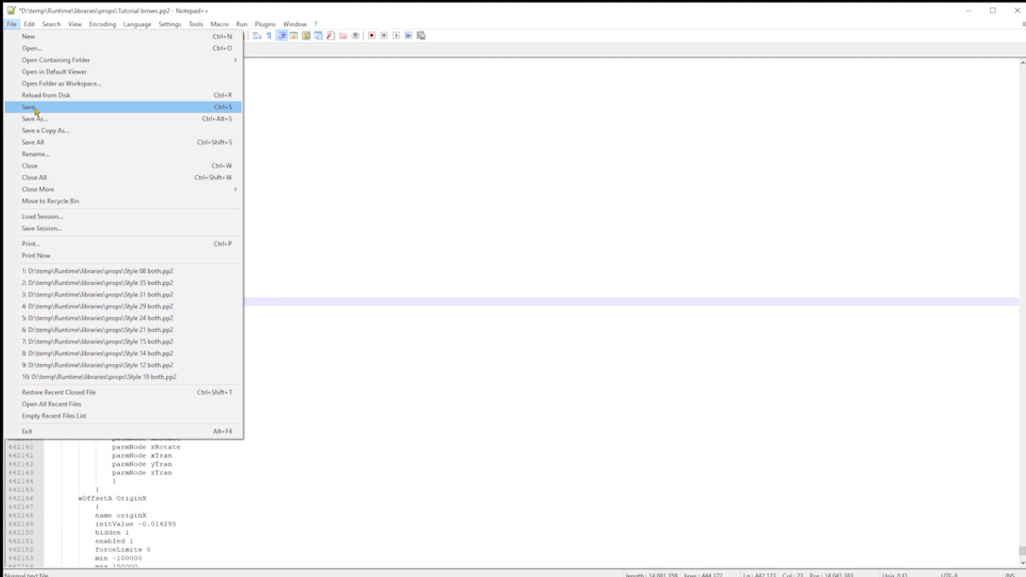
pyautogui.click(30, 107)
pyautogui.click(969, 10)
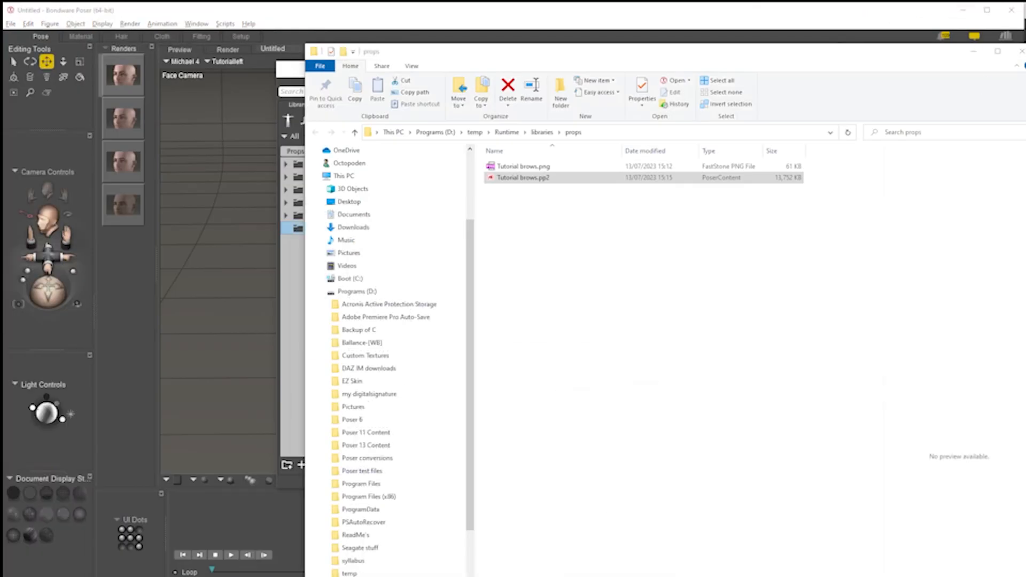
pyautogui.click(973, 54)
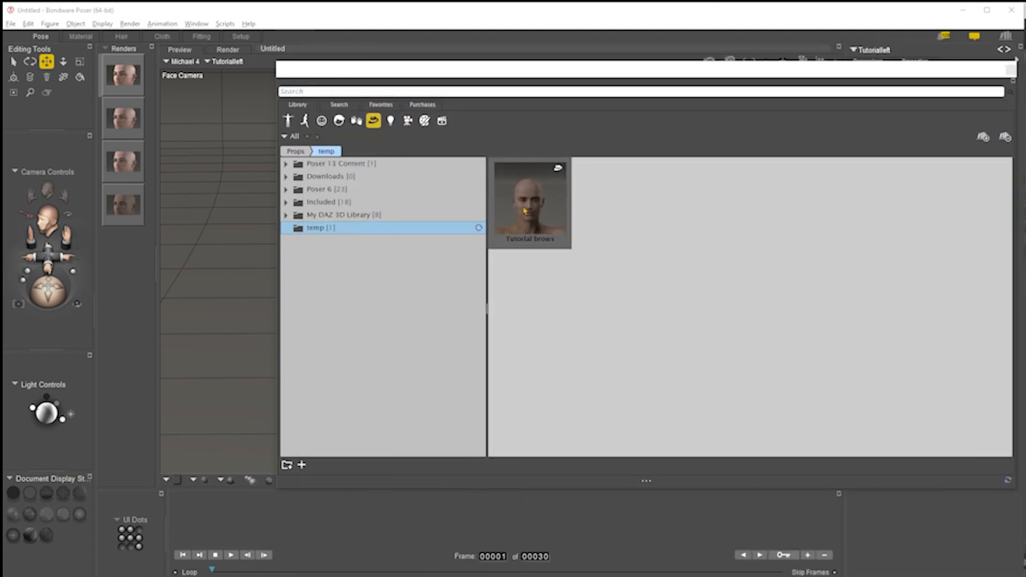
# - Uncover the Poser preview and delete the existing Tutorialright and Tutorialleft brow props from the scene
pyautogui.click(532, 199)
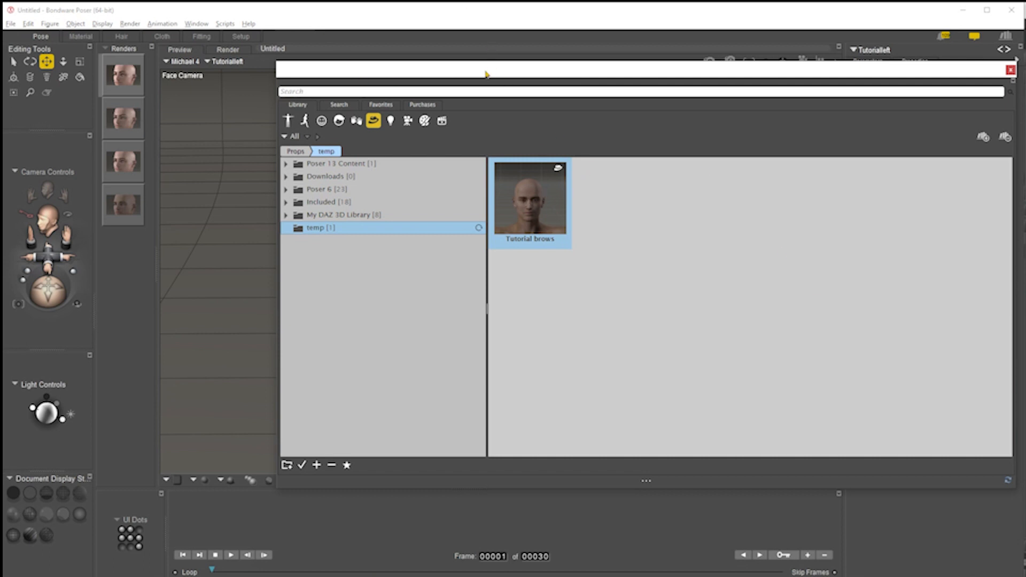
pyautogui.moveTo(487, 73); pyautogui.dragTo(923, 64)
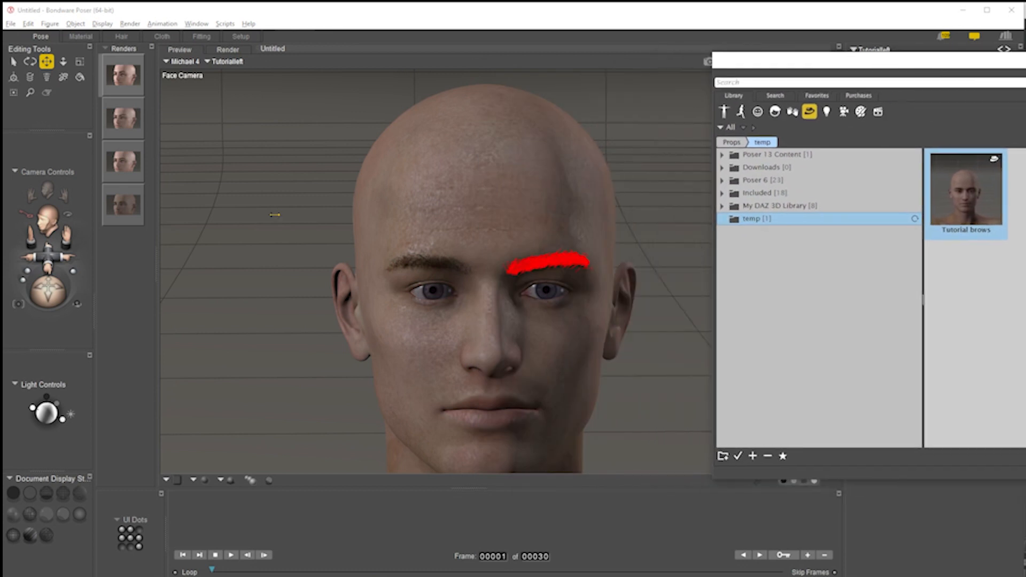
pyautogui.click(425, 268)
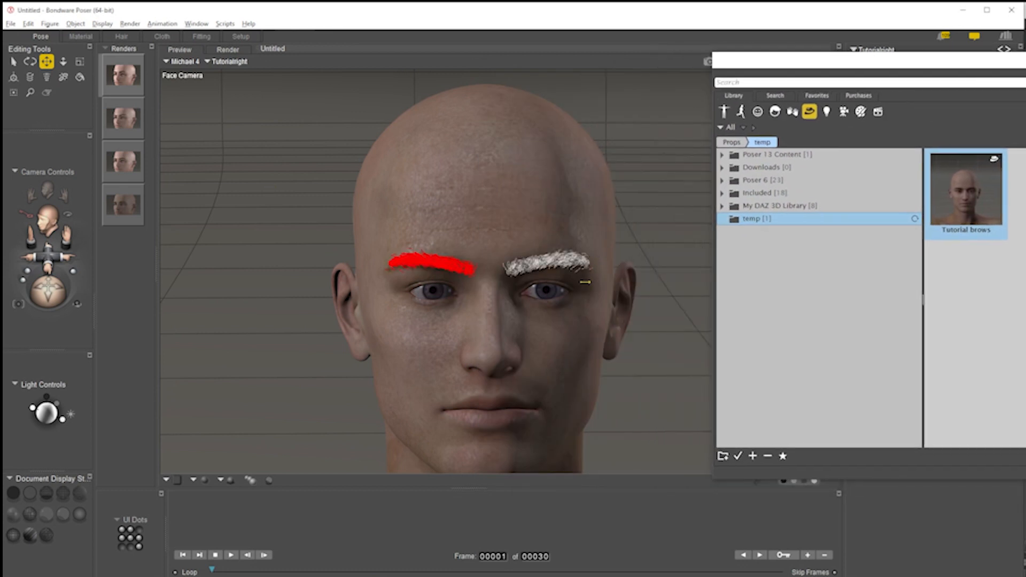
pyautogui.press('Delete')
pyautogui.click(571, 338)
pyautogui.click(557, 265)
pyautogui.press('Delete')
pyautogui.click(570, 339)
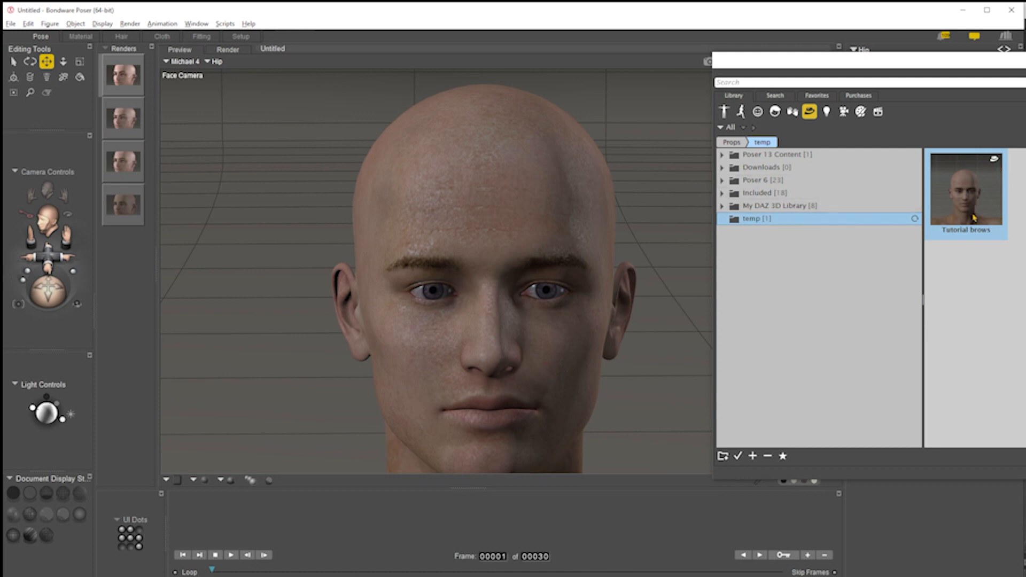
# - Load Tutorial brows from the temp props library and check the parenting of Tutorialleft and Tutorialright in the figure hierarchy
pyautogui.moveTo(989, 63); pyautogui.dragTo(888, 68)
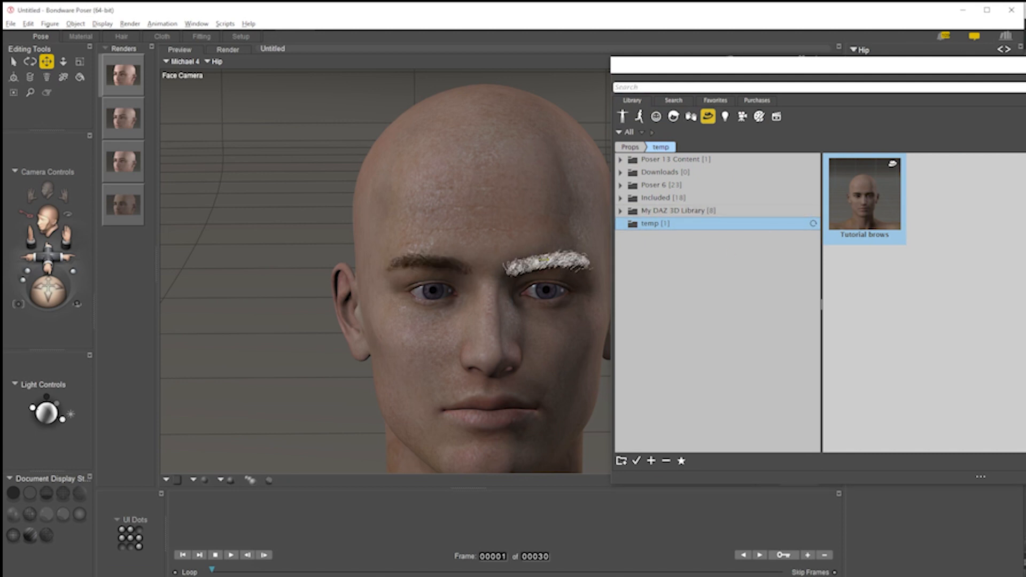
pyautogui.click(834, 68)
pyautogui.moveTo(836, 68); pyautogui.dragTo(738, 46)
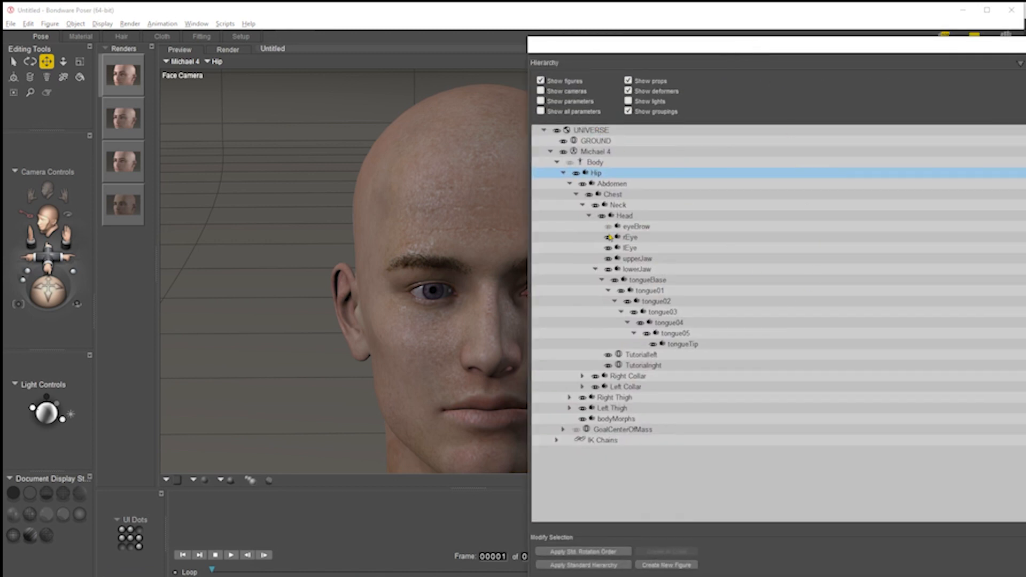
pyautogui.click(596, 270)
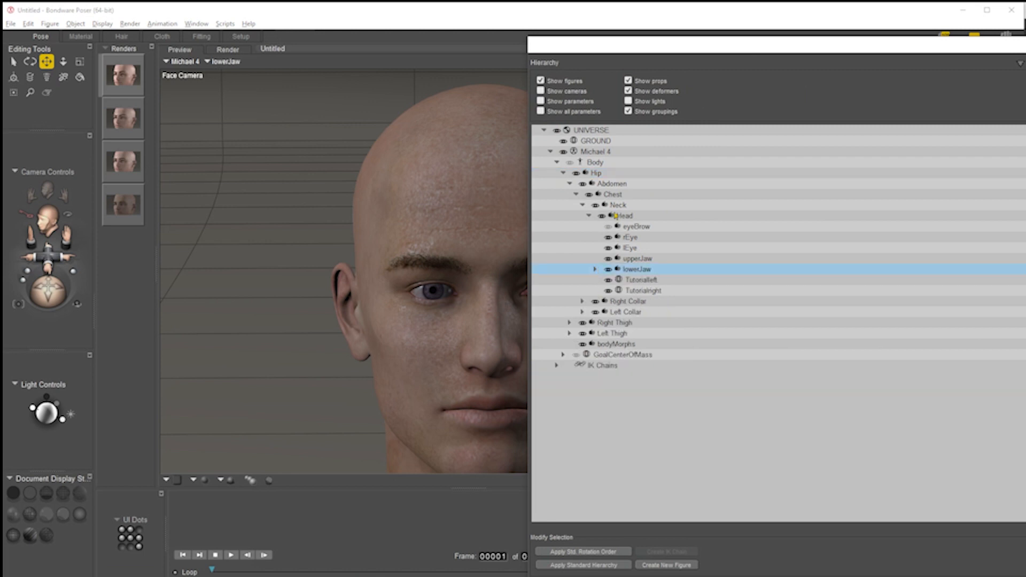
pyautogui.click(648, 294)
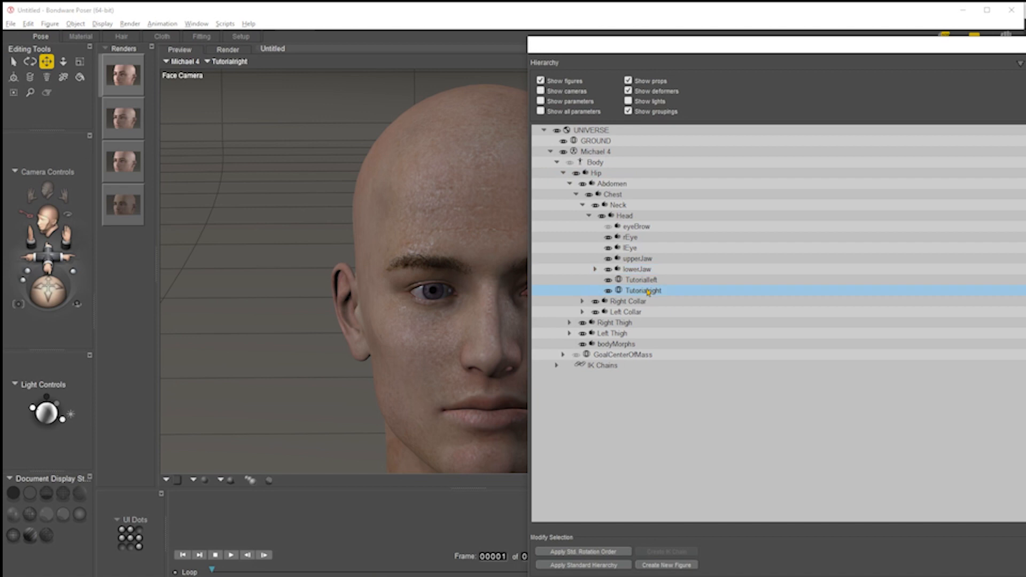
pyautogui.click(646, 282)
# - Move the hierarchy aside, select Michael 4's head and twist it to about -2° to test the brow parenting
pyautogui.moveTo(796, 49); pyautogui.dragTo(1025, 50)
pyautogui.click(555, 155)
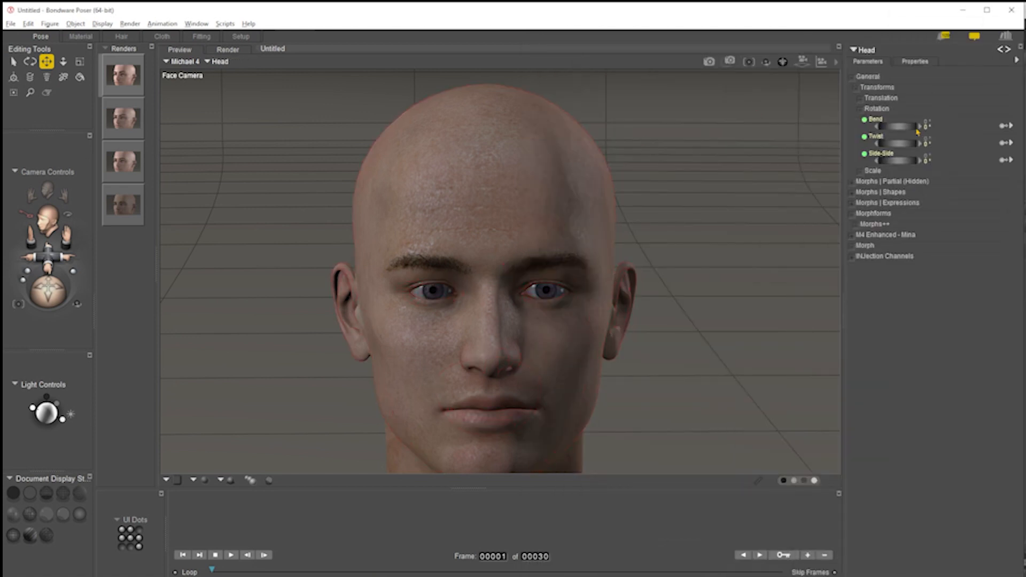
pyautogui.moveTo(902, 148)
pyautogui.mouseDown()
pyautogui.moveTo(853, 149)
pyautogui.moveTo(948, 148)
pyautogui.moveTo(899, 149)
pyautogui.mouseUp()
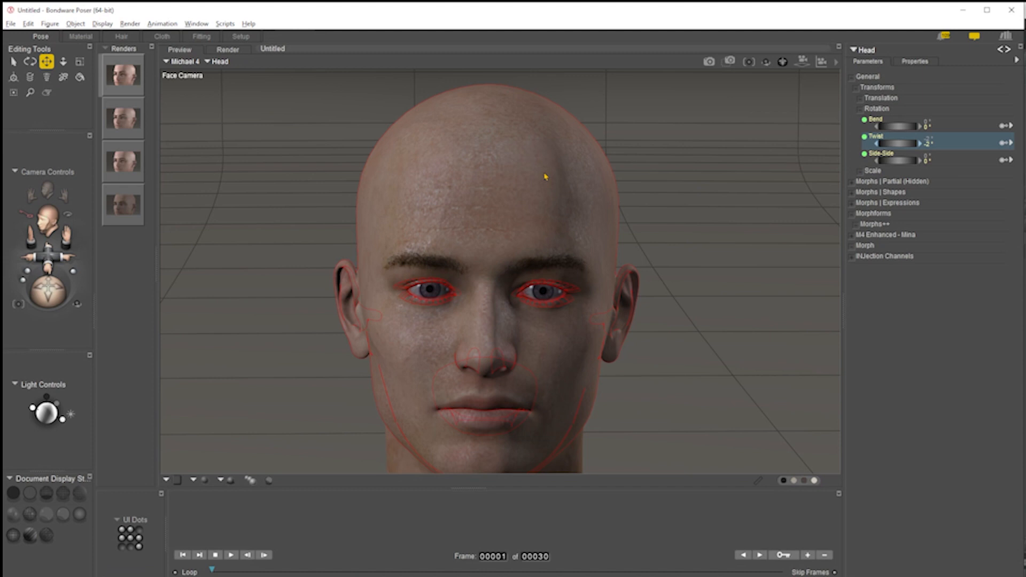
# - Delete the Tutorialright and Tutorialleft brow props again and reselect Michael 4's head
pyautogui.click(413, 263)
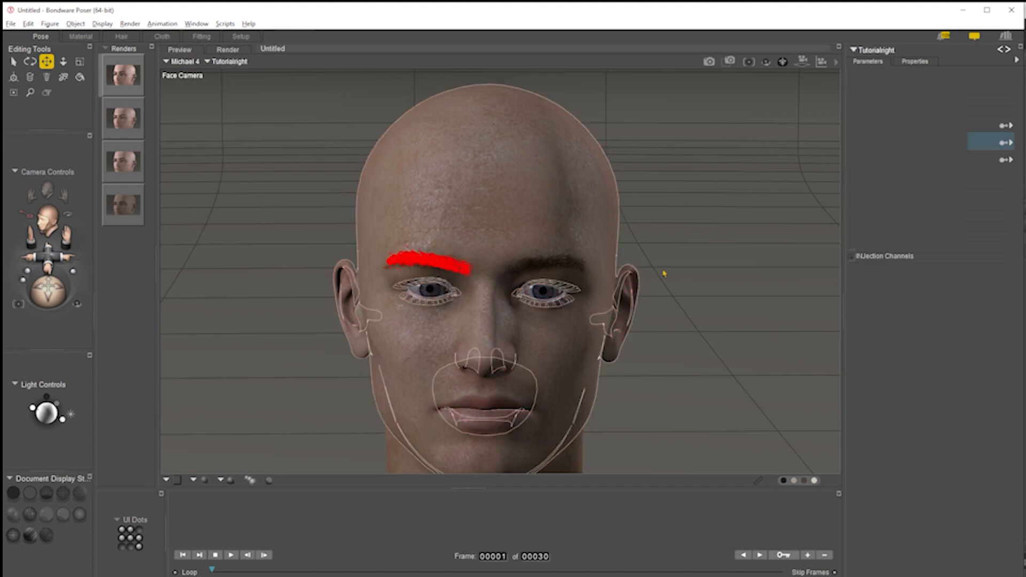
pyautogui.press('Delete')
pyautogui.press('Return')
pyautogui.click(550, 260)
pyautogui.press('Delete')
pyautogui.press('Return')
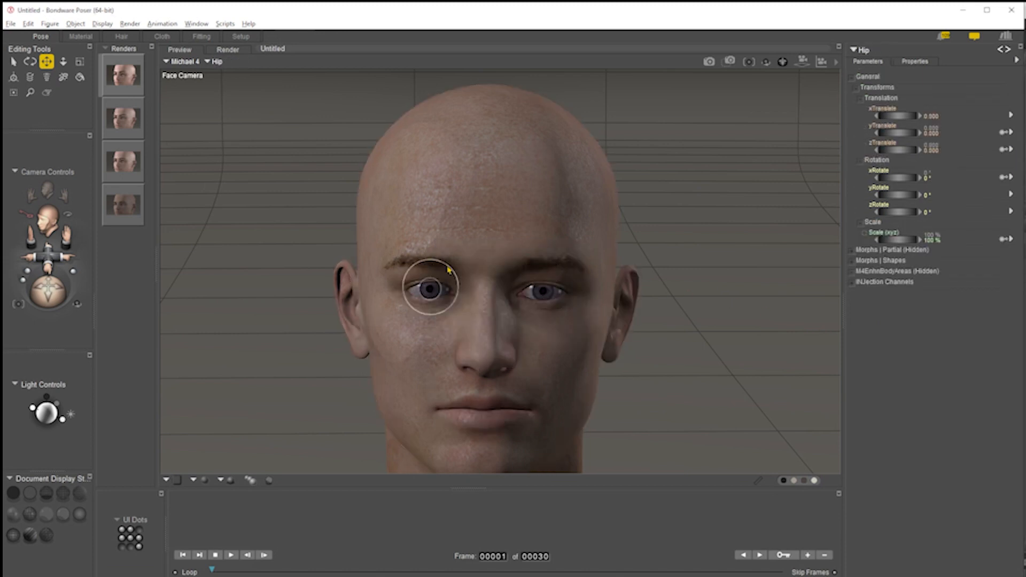
pyautogui.click(493, 211)
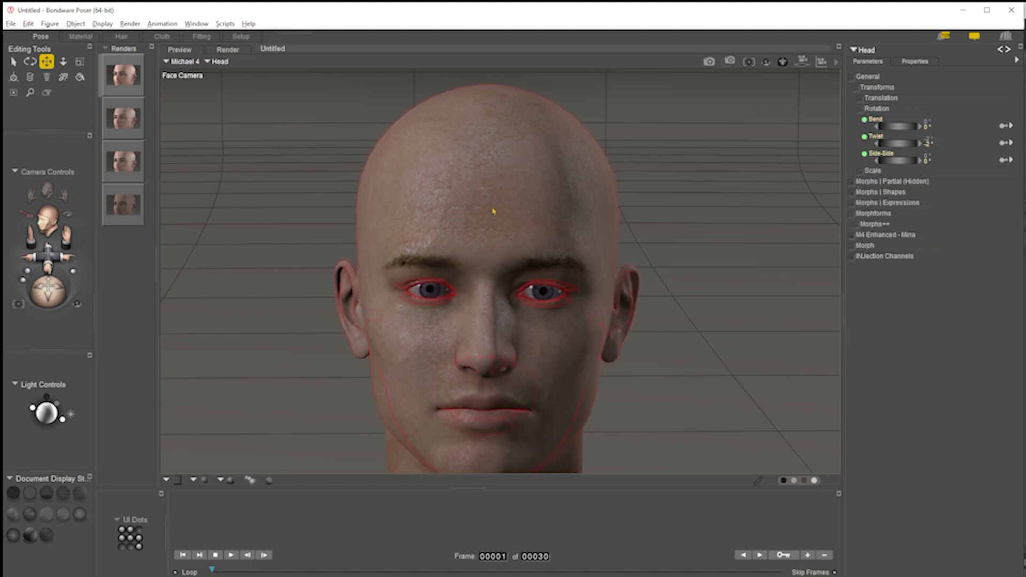
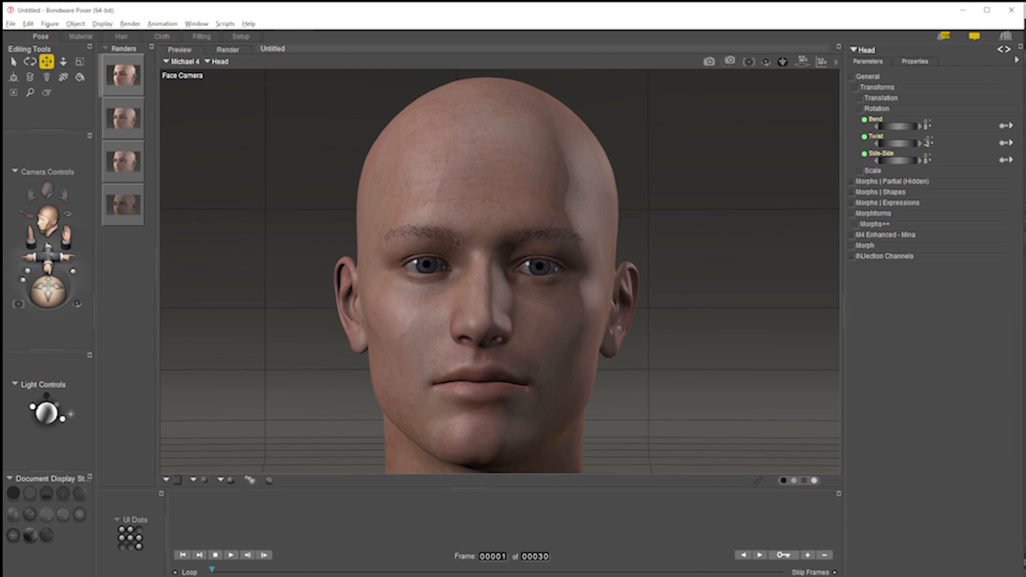
# - Go to the Material room and pick Michael 4's 1_SkinFace material
pyautogui.click(532, 164)
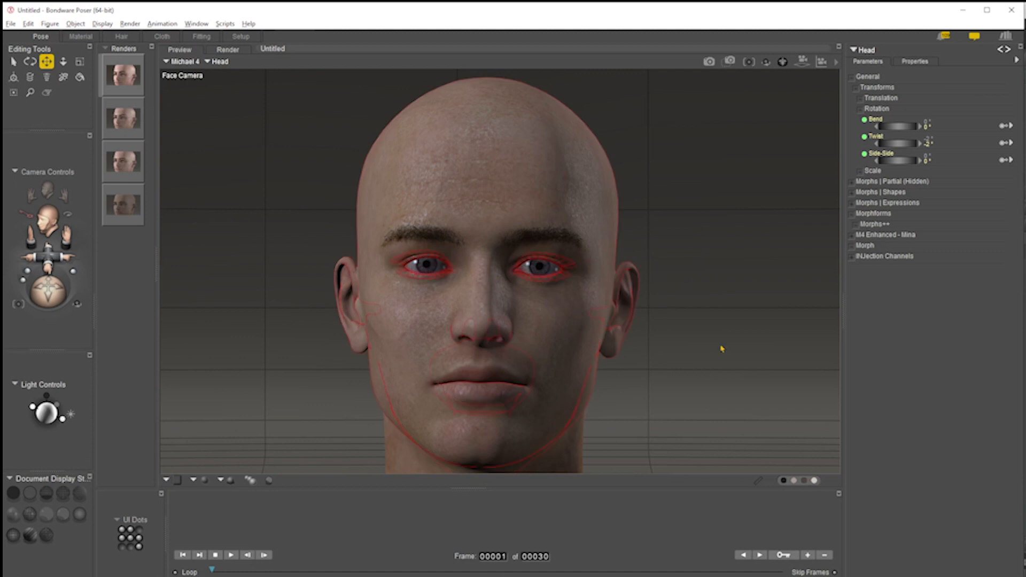
pyautogui.click(83, 36)
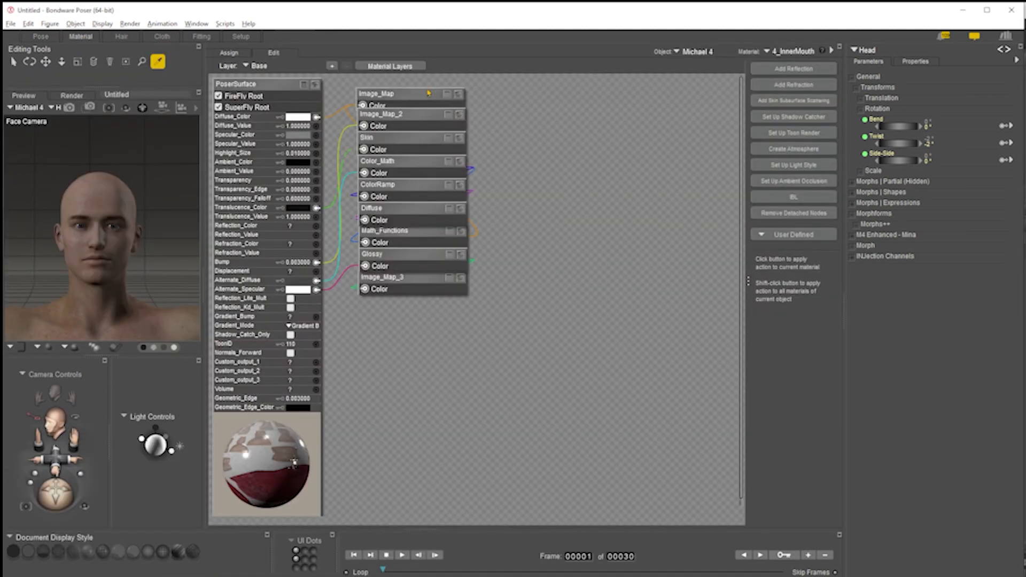
pyautogui.click(108, 206)
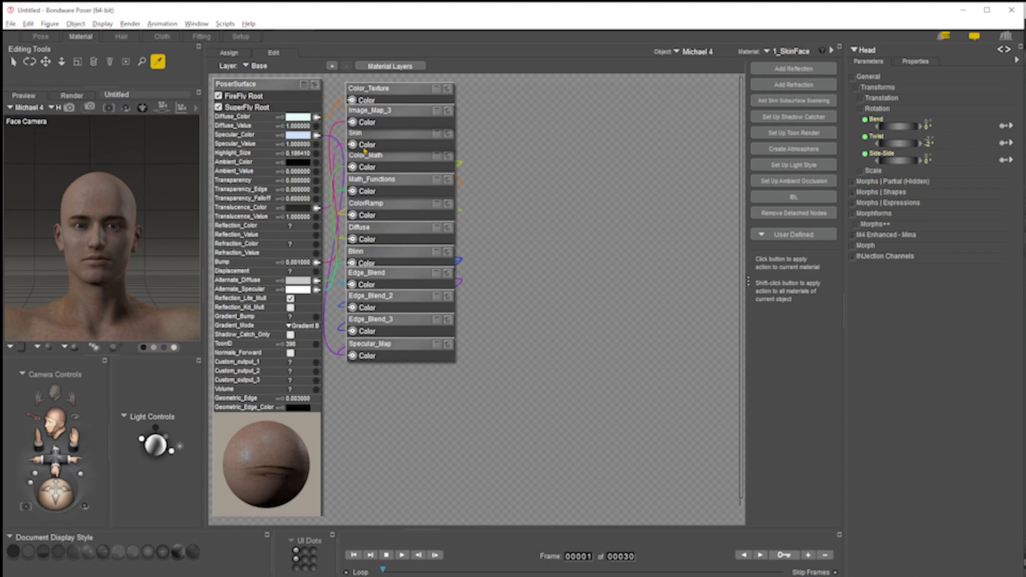
pyautogui.click(183, 327)
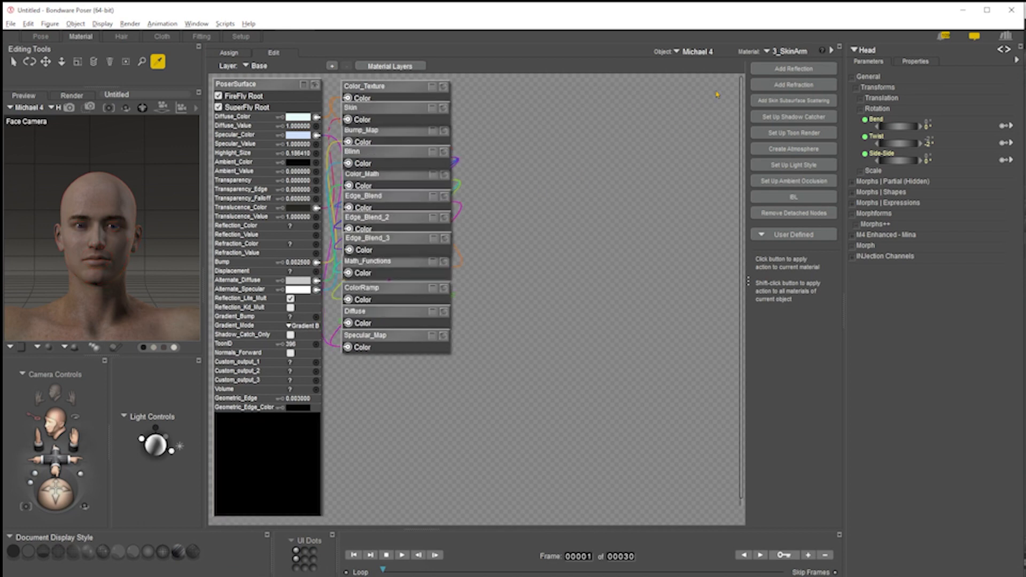
pyautogui.click(112, 203)
# - Expand the face material's Color_Texture node and browse from its image source to the MilMan M4 folder path
pyautogui.moveTo(385, 96); pyautogui.dragTo(593, 95)
pyautogui.click(655, 94)
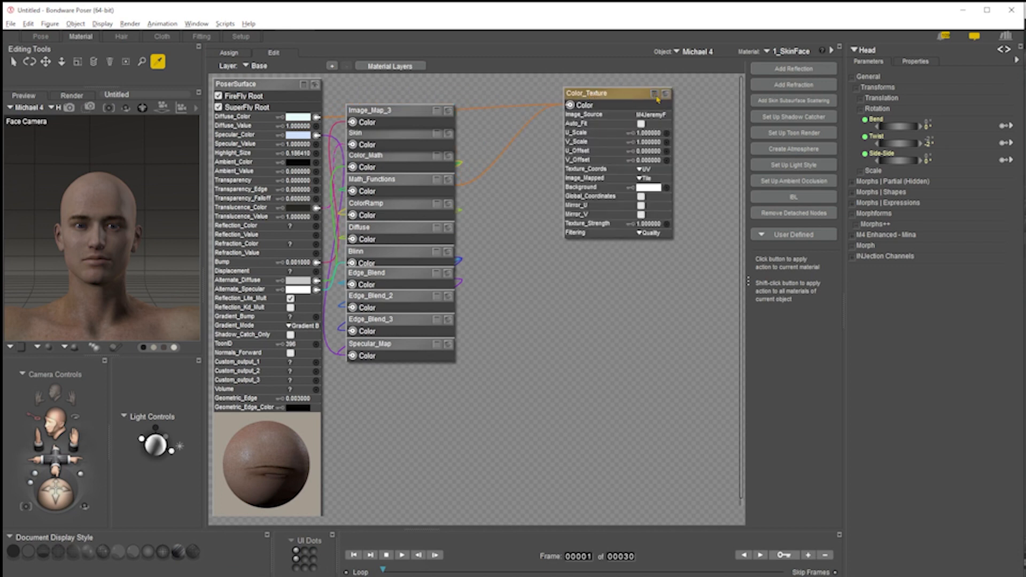
pyautogui.click(651, 116)
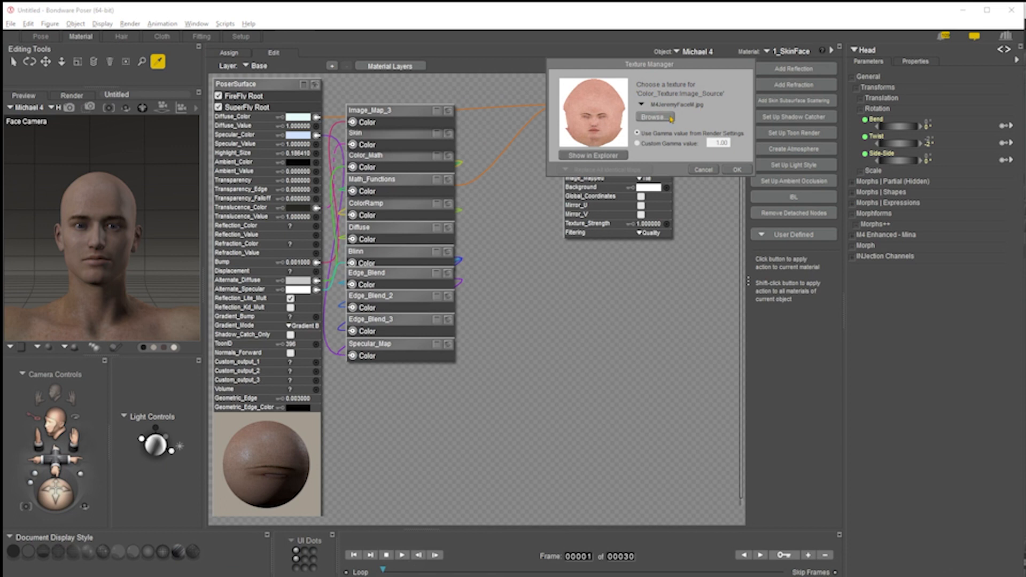
pyautogui.click(652, 118)
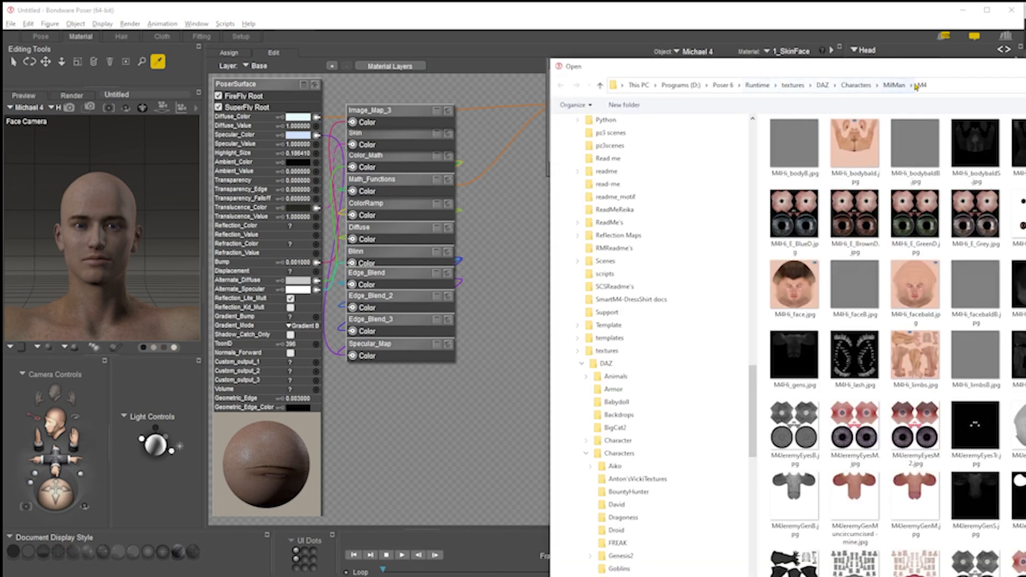
pyautogui.click(957, 85)
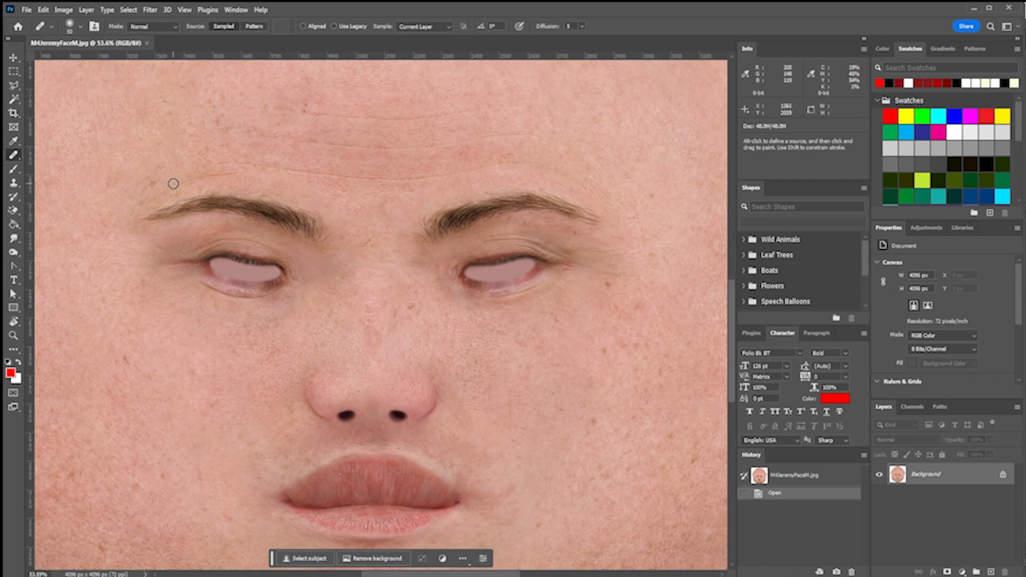
# - In Photoshop, paint out the eyebrow over the image's left-hand eye in M4JeremyFaceM.jpg with the Clone Stamp, sampling forehead skin
pyautogui.click(14, 183)
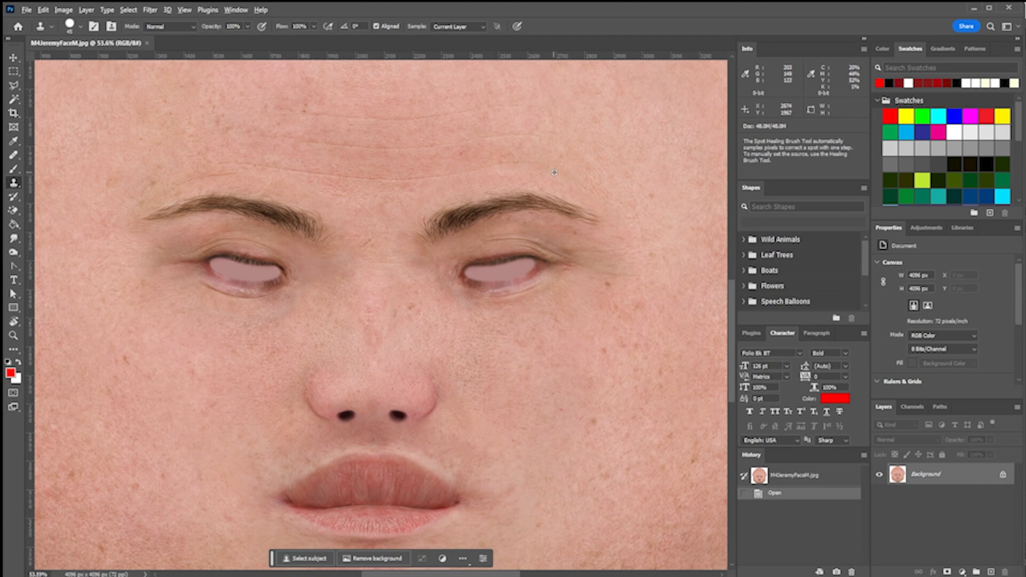
pyautogui.keyDown('alt'); pyautogui.click(195, 147); pyautogui.keyUp('alt')
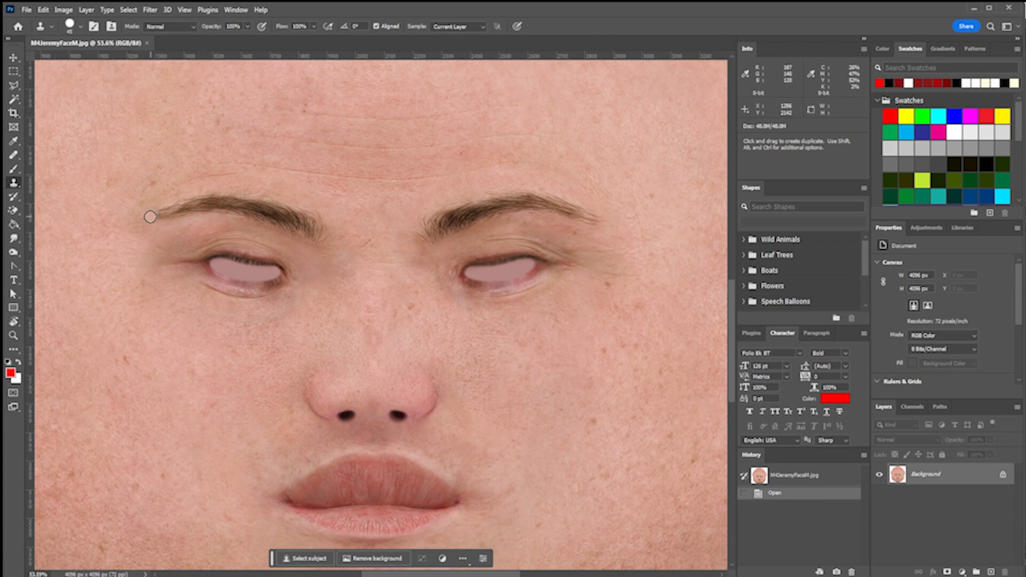
pyautogui.moveTo(149, 217)
pyautogui.mouseDown()
pyautogui.moveTo(236, 199)
pyautogui.moveTo(319, 228)
pyautogui.moveTo(257, 214)
pyautogui.moveTo(155, 220)
pyautogui.moveTo(207, 214)
pyautogui.moveTo(329, 232)
pyautogui.moveTo(277, 200)
pyautogui.moveTo(206, 192)
pyautogui.moveTo(328, 223)
pyautogui.moveTo(315, 221)
pyautogui.mouseUp()
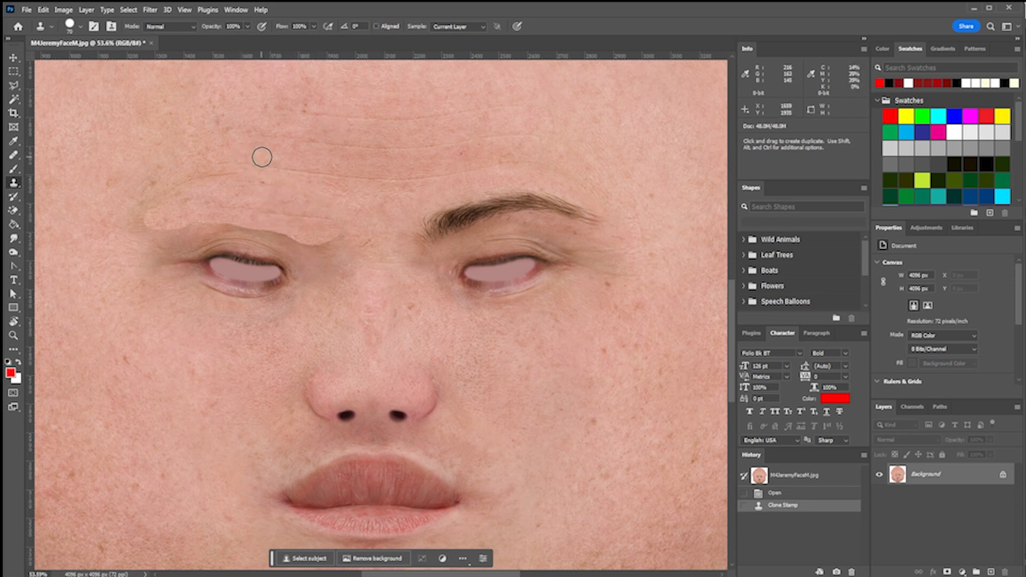
pyautogui.keyDown('alt'); pyautogui.click(227, 148); pyautogui.keyUp('alt')
pyautogui.moveTo(222, 204); pyautogui.dragTo(329, 219)
pyautogui.click(316, 122)
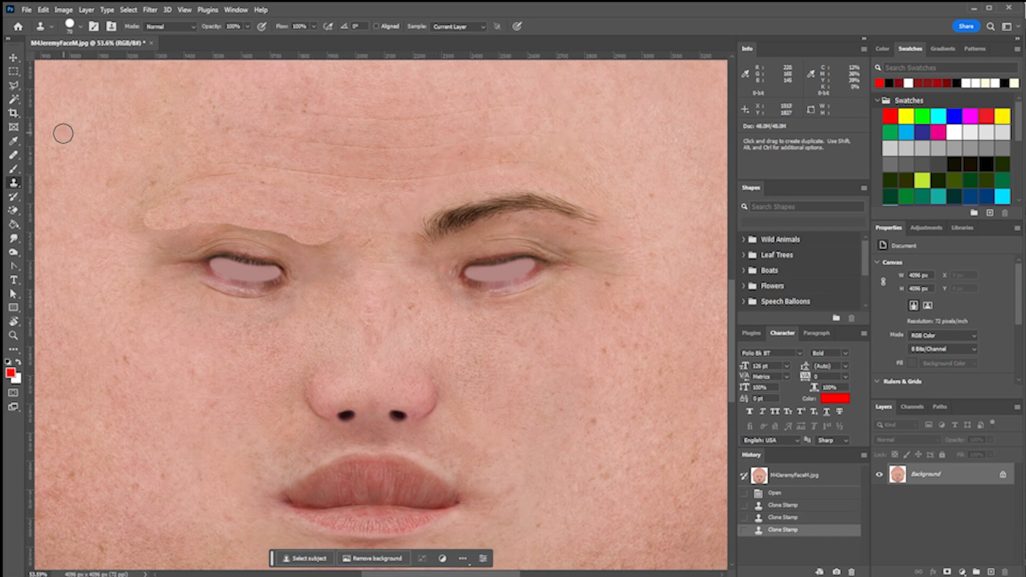
# - Blend the cloned skin above the image's left-hand eye into its surroundings with the Healing Brush, sampling clean forehead skin
pyautogui.click(13, 155)
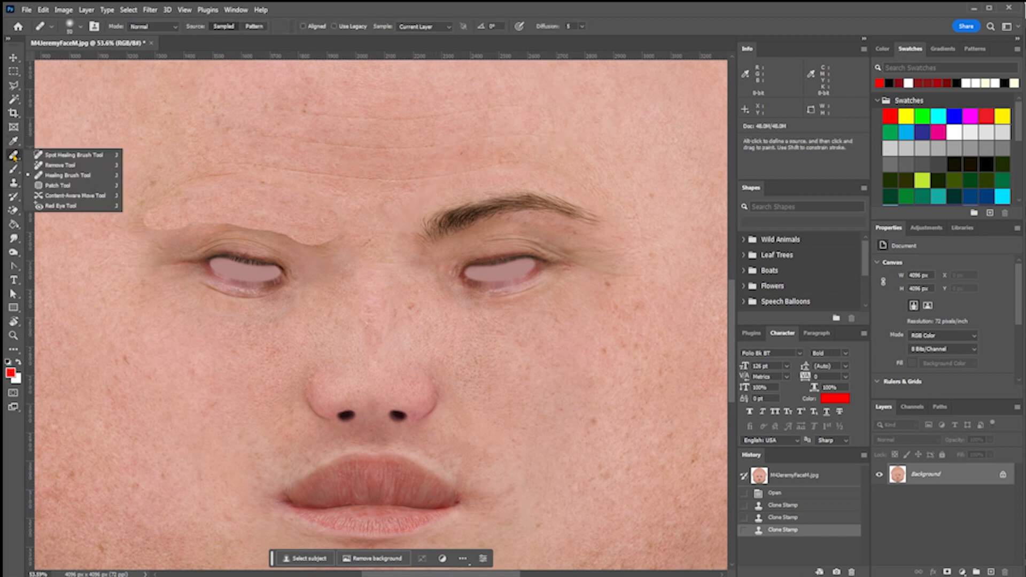
pyautogui.click(72, 175)
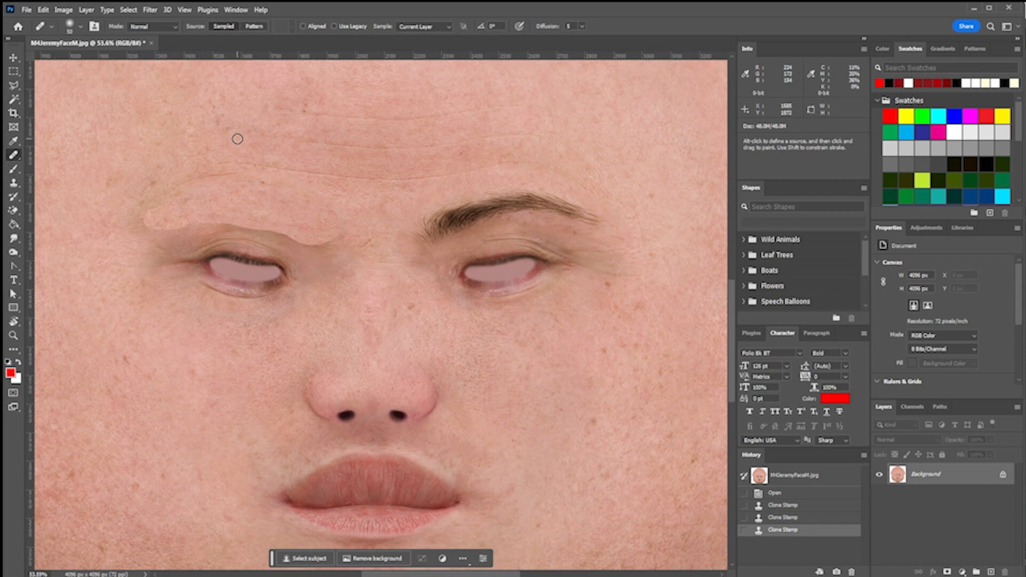
pyautogui.keyDown('alt'); pyautogui.click(228, 144); pyautogui.keyUp('alt')
pyautogui.moveTo(185, 179); pyautogui.dragTo(286, 190)
pyautogui.moveTo(158, 198)
pyautogui.mouseDown()
pyautogui.moveTo(200, 198)
pyautogui.moveTo(162, 217)
pyautogui.moveTo(190, 209)
pyautogui.moveTo(190, 224)
pyautogui.moveTo(206, 219)
pyautogui.mouseUp()
pyautogui.moveTo(145, 222)
pyautogui.mouseDown()
pyautogui.moveTo(243, 201)
pyautogui.moveTo(294, 233)
pyautogui.moveTo(332, 229)
pyautogui.mouseUp()
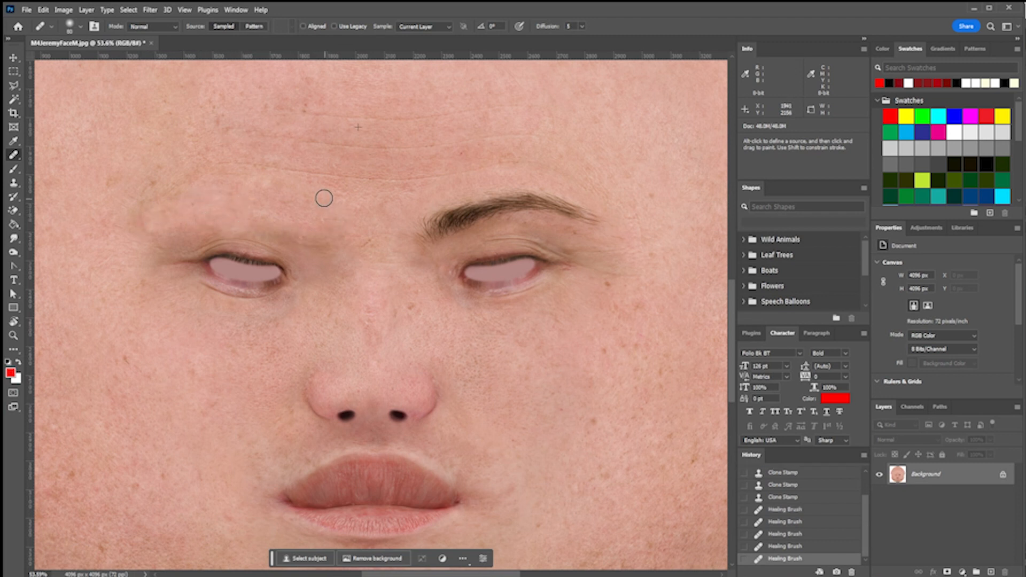
pyautogui.moveTo(299, 195)
pyautogui.mouseDown()
pyautogui.moveTo(188, 186)
pyautogui.moveTo(234, 193)
pyautogui.mouseUp()
pyautogui.moveTo(234, 192)
pyautogui.mouseDown()
pyautogui.moveTo(227, 183)
pyautogui.moveTo(206, 199)
pyautogui.moveTo(182, 187)
pyautogui.moveTo(227, 187)
pyautogui.moveTo(146, 214)
pyautogui.moveTo(370, 213)
pyautogui.mouseUp()
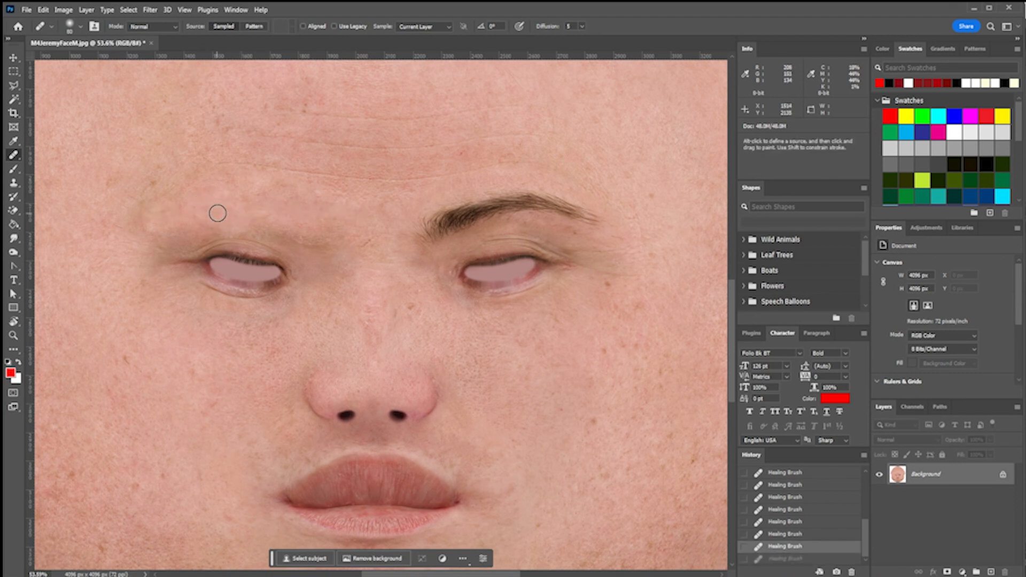
pyautogui.moveTo(230, 215)
pyautogui.mouseDown()
pyautogui.moveTo(280, 204)
pyautogui.moveTo(244, 207)
pyautogui.moveTo(215, 180)
pyautogui.moveTo(239, 193)
pyautogui.moveTo(300, 197)
pyautogui.moveTo(196, 197)
pyautogui.moveTo(228, 194)
pyautogui.moveTo(224, 183)
pyautogui.mouseUp()
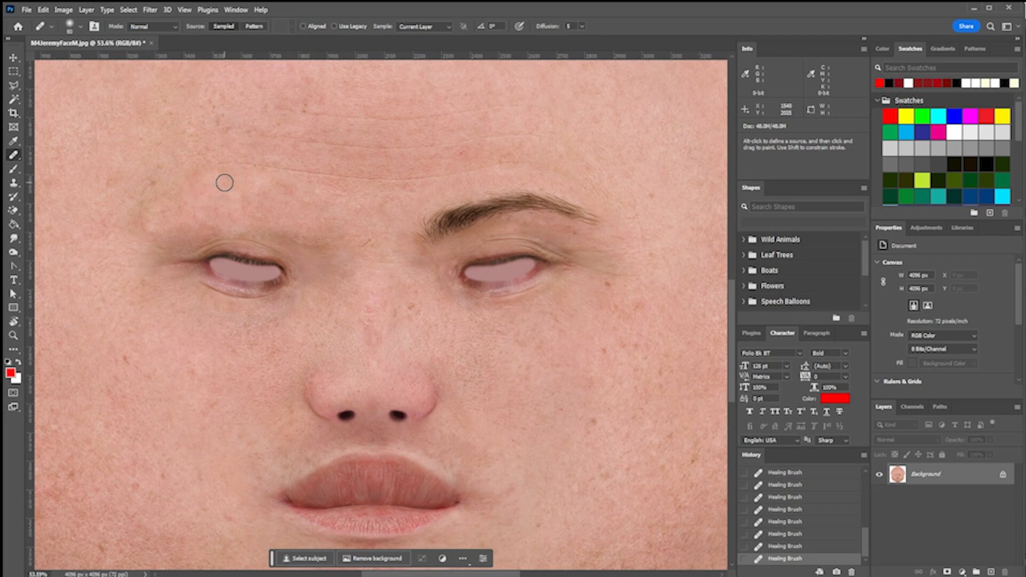
pyautogui.moveTo(153, 210); pyautogui.dragTo(171, 220)
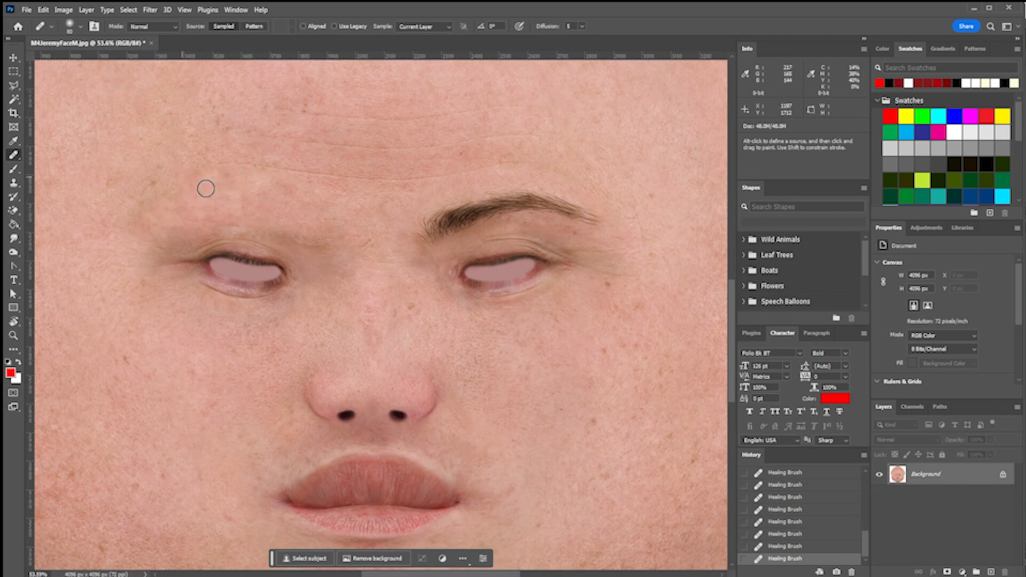
pyautogui.moveTo(310, 241)
pyautogui.mouseDown()
pyautogui.moveTo(247, 223)
pyautogui.moveTo(268, 220)
pyautogui.moveTo(186, 220)
pyautogui.mouseUp()
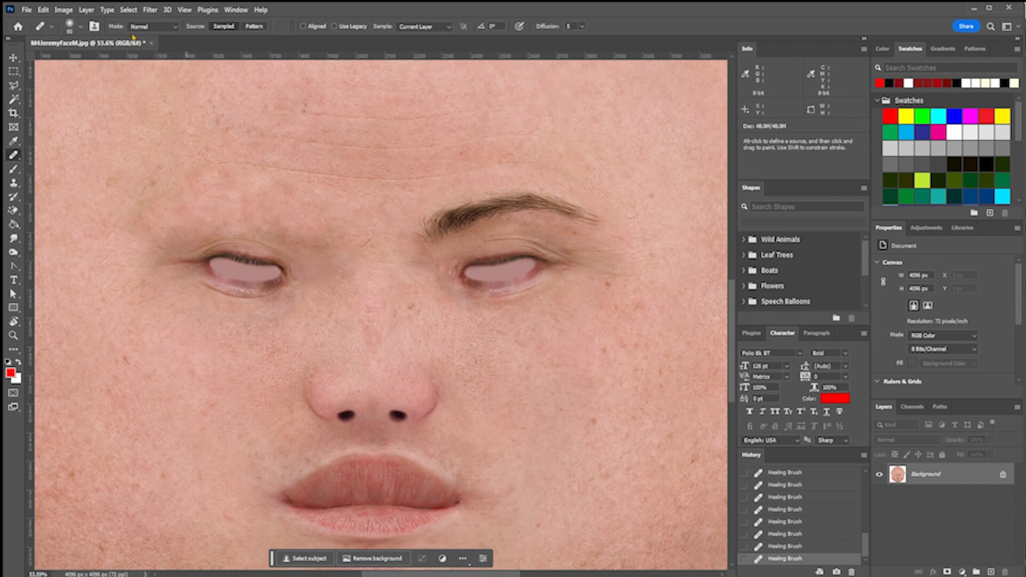
# - Open M4JeremyFaceM no brows.jpg from the MilMan M4 folder and inspect the skin above both eyes up close
pyautogui.click(27, 10)
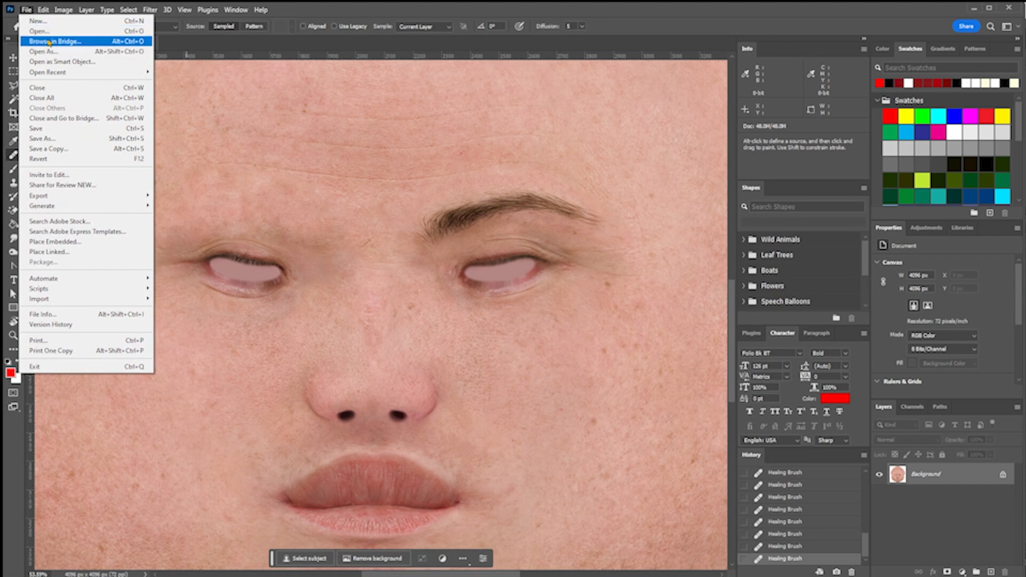
pyautogui.click(40, 26)
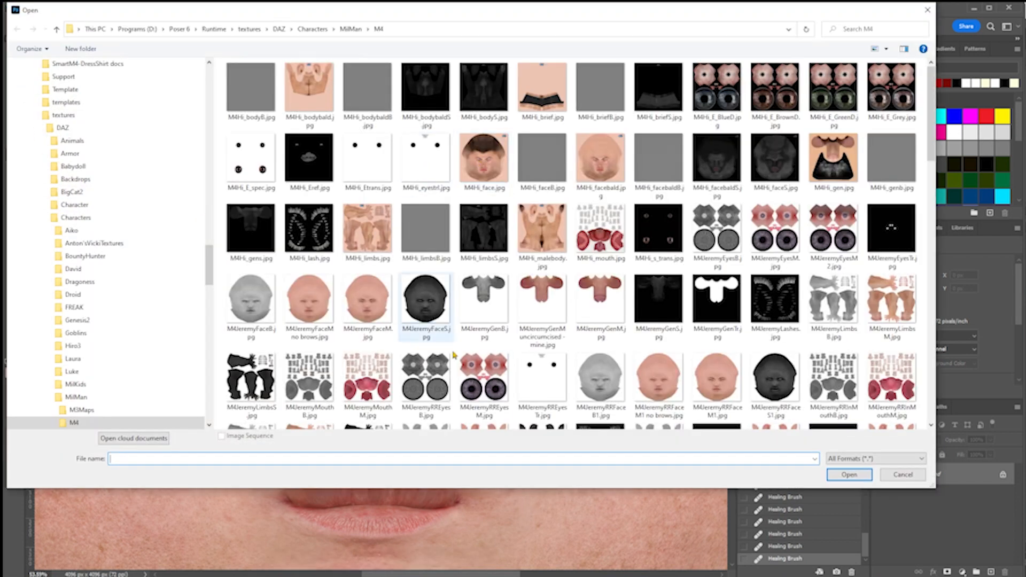
pyautogui.doubleClick(328, 299)
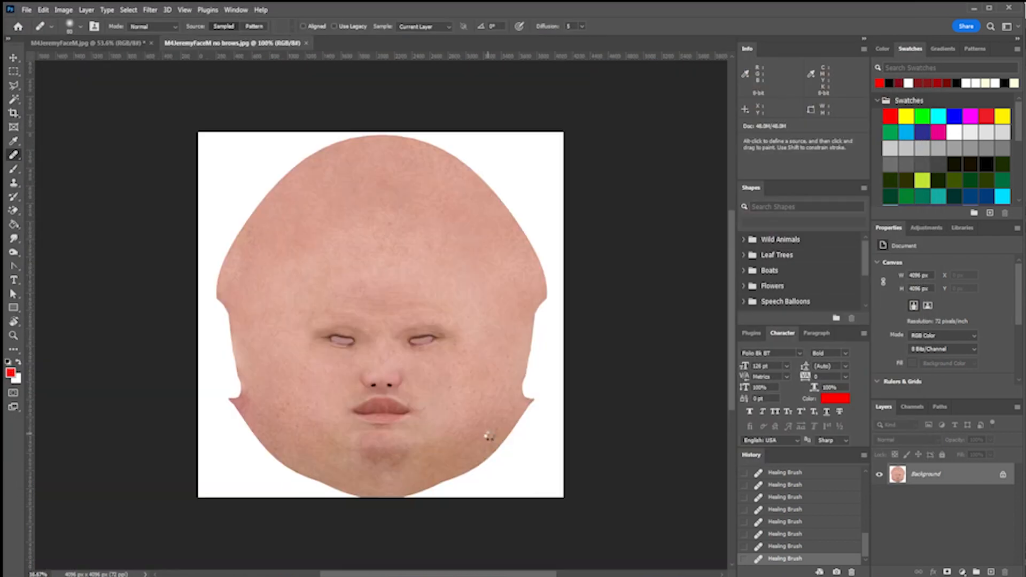
pyautogui.keyDown('alt'); pyautogui.scroll(5, 384, 356); pyautogui.keyUp('alt')
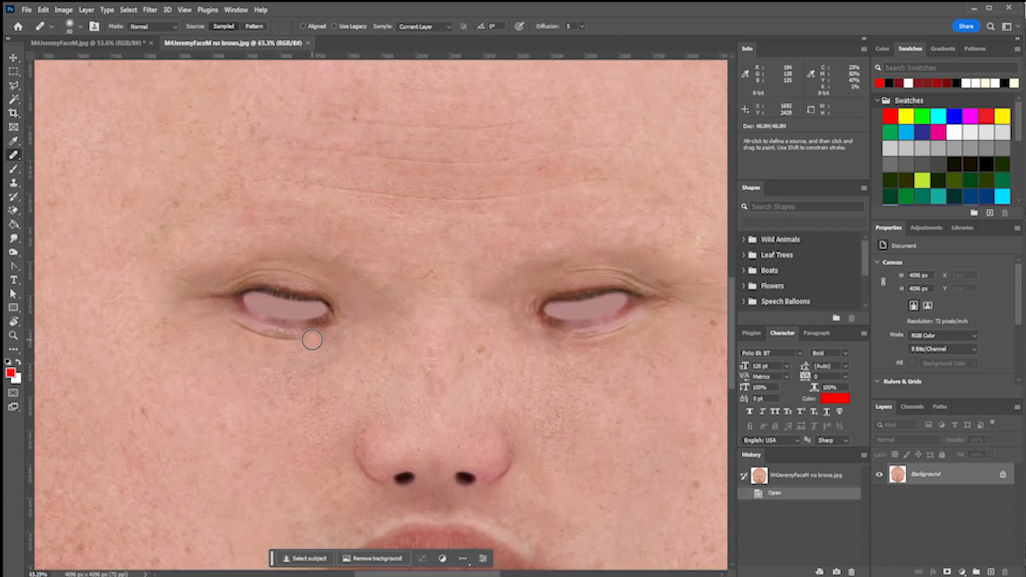
pyautogui.keyDown('alt'); pyautogui.scroll(1, 385, 266); pyautogui.keyUp('alt')
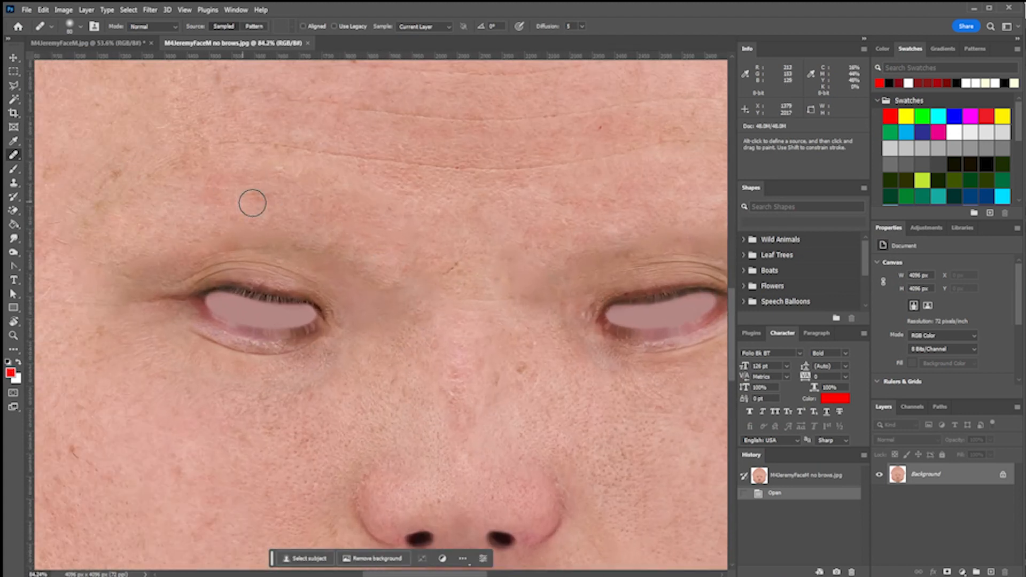
pyautogui.keyDown('alt'); pyautogui.scroll(-1, 506, 381); pyautogui.keyUp('alt')
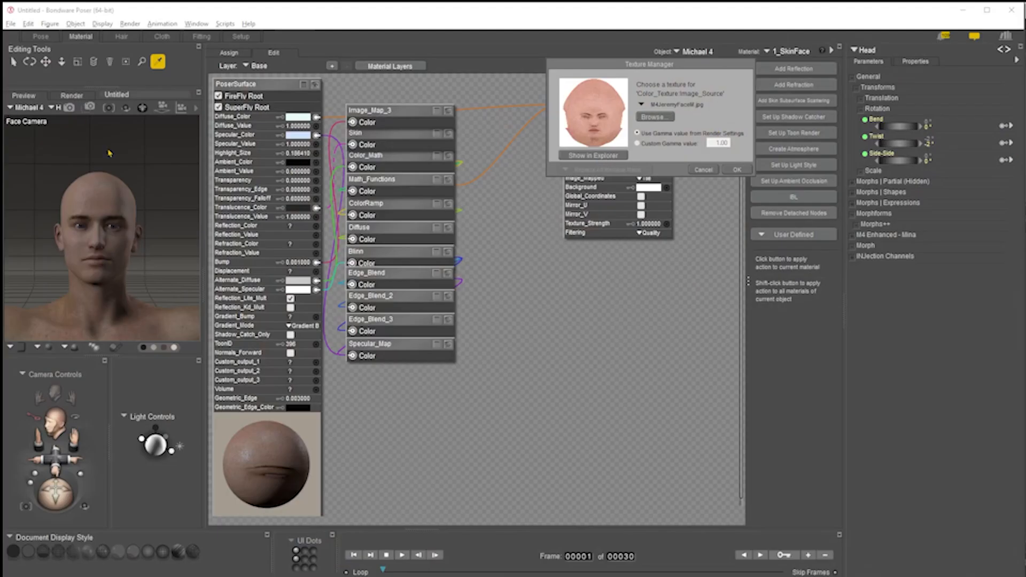
# - In Poser, load M4JeremyFaceM no brows.jpg as the Color_Texture image source, then render Michael 4's face from the Pose room
pyautogui.click(652, 117)
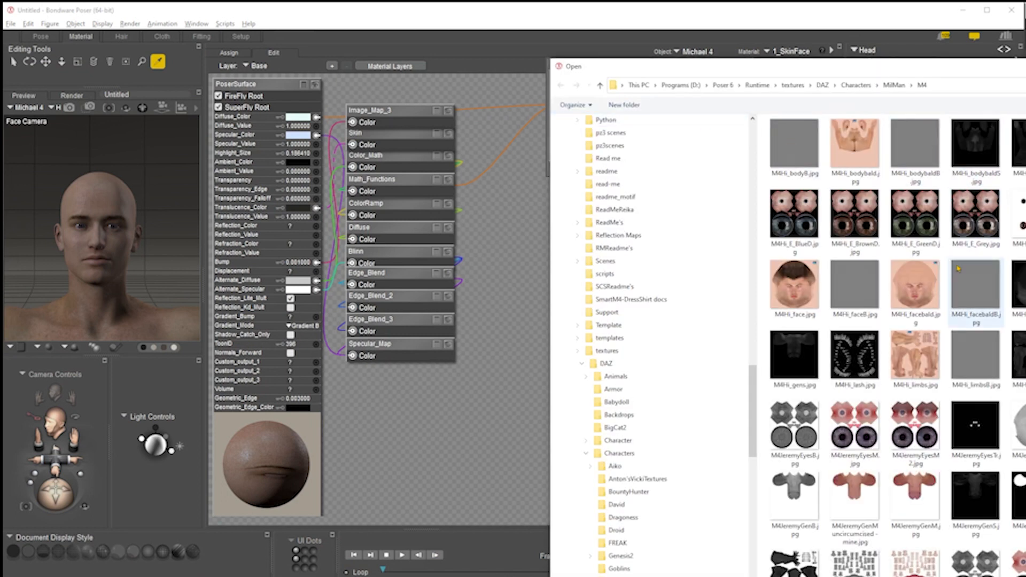
pyautogui.doubleClick(1024, 425)
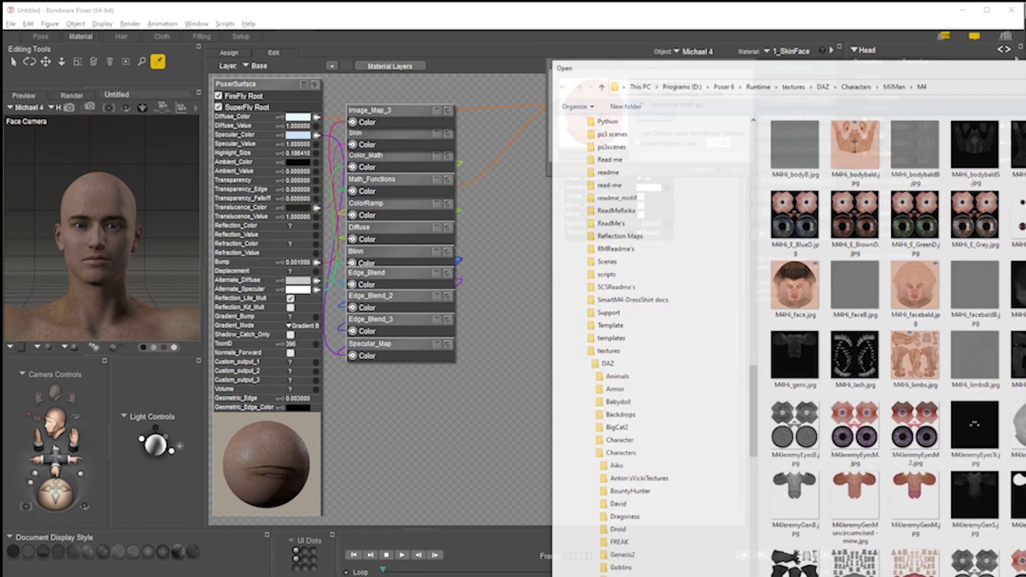
pyautogui.click(738, 168)
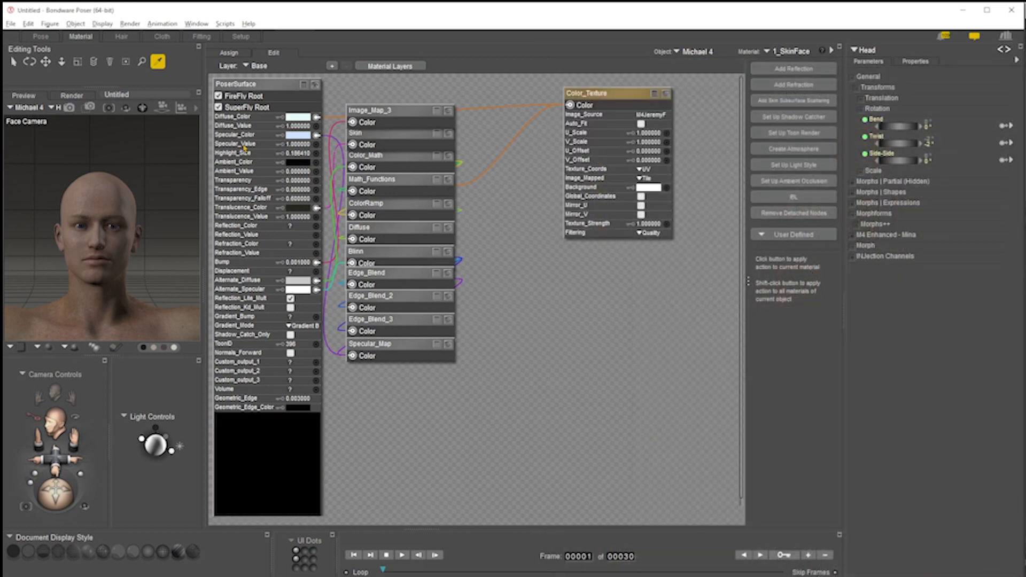
pyautogui.click(41, 37)
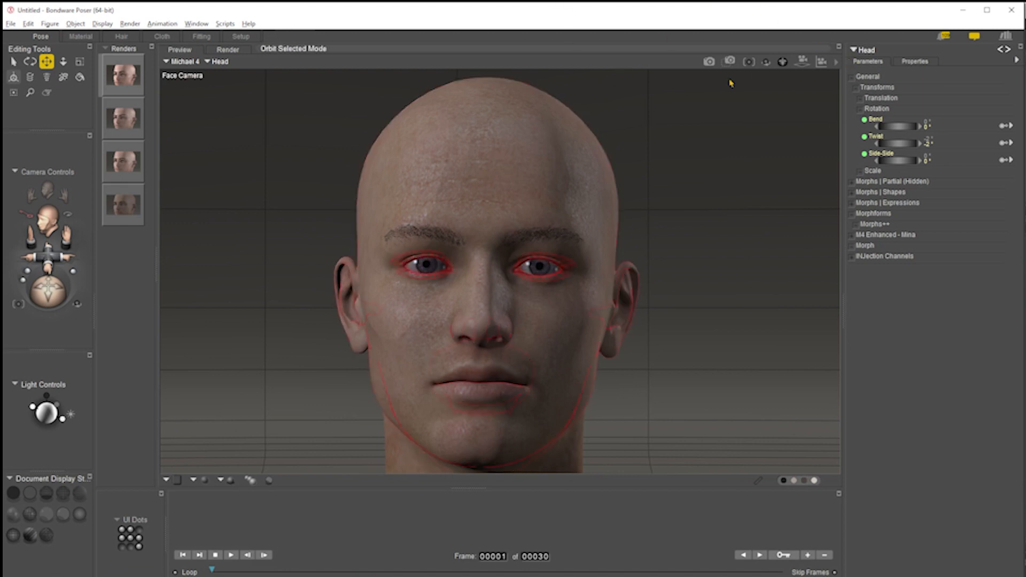
pyautogui.click(709, 62)
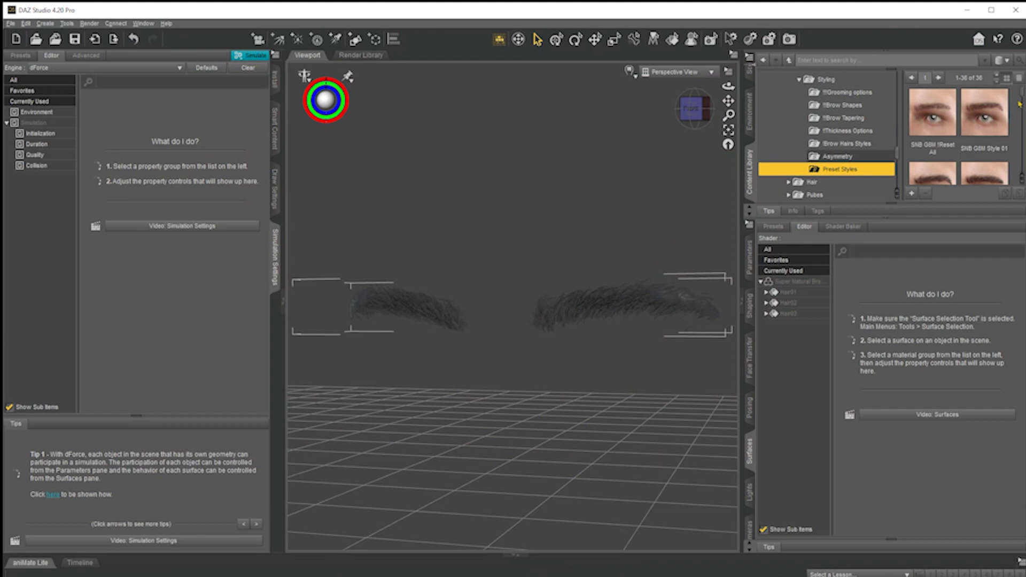
# - In DAZ Studio, try the SNB G8M Style 03 and Style 07 brow presets and look through the remaining Preset Styles
pyautogui.scroll(-2, 990, 107)
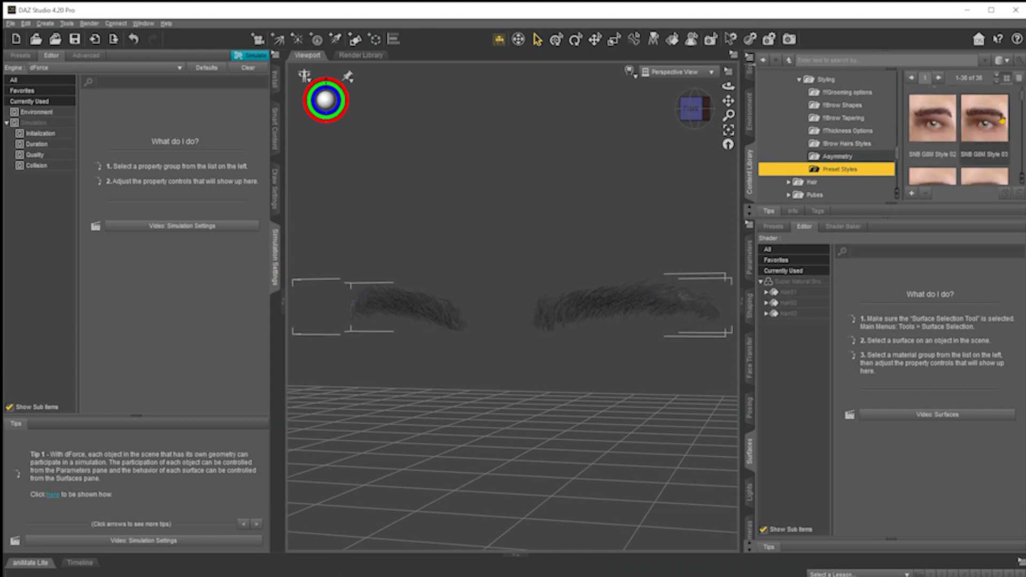
pyautogui.doubleClick(990, 107)
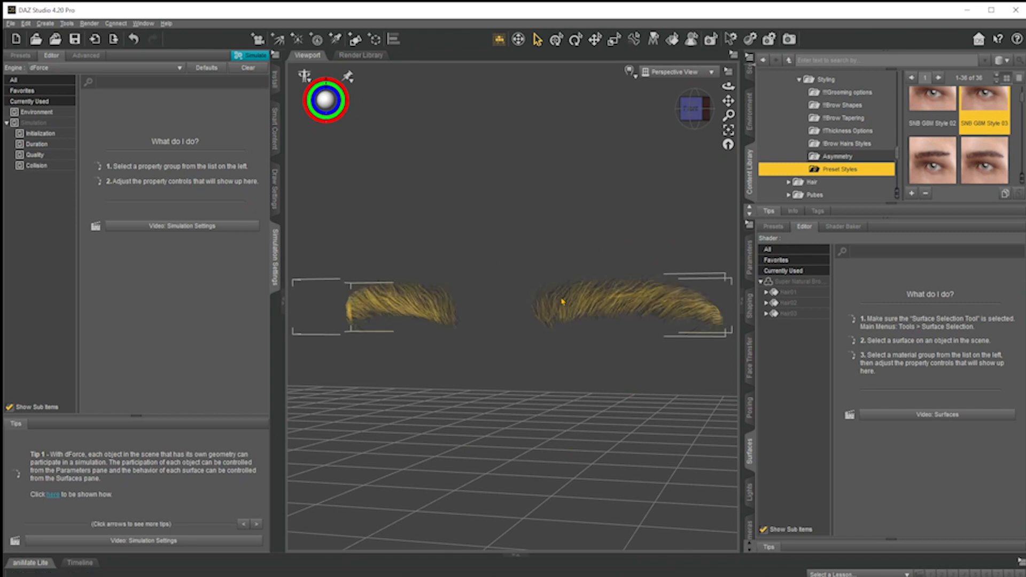
pyautogui.scroll(-2, 997, 142)
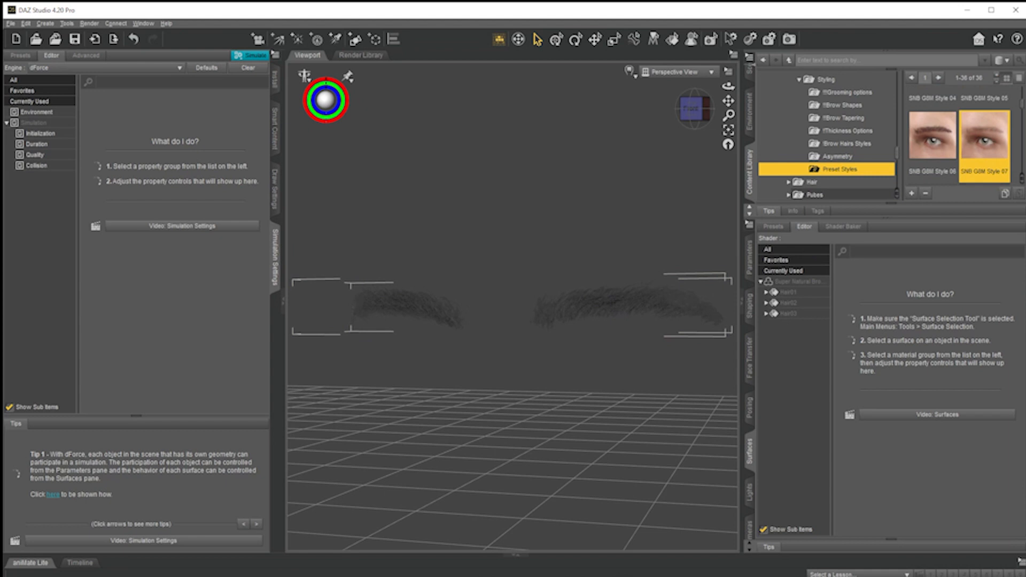
pyautogui.scroll(-10, 979, 153)
pyautogui.scroll(-4, 979, 152)
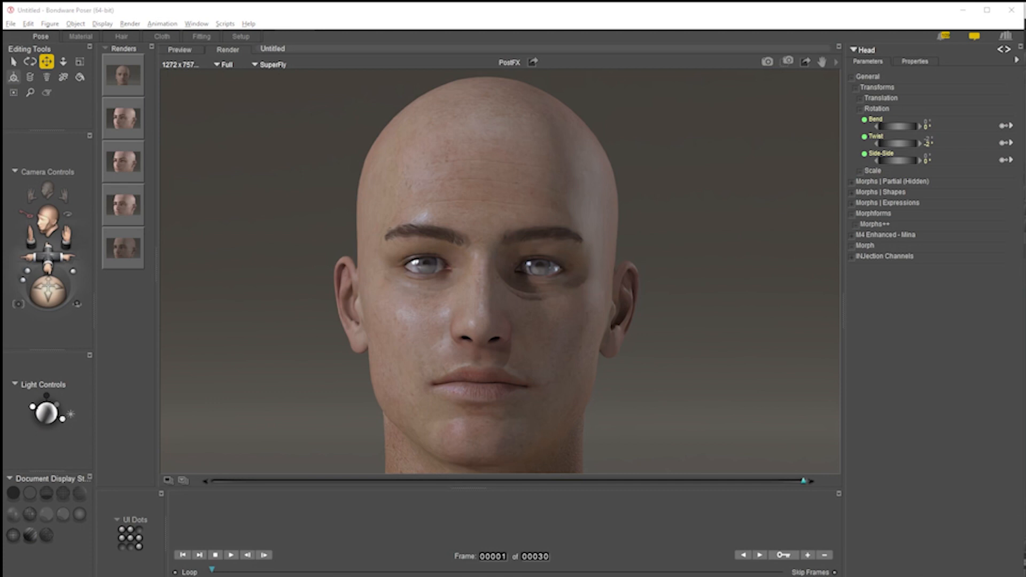
# - In Poser, review the left, right and combined brow styles in the Super Natural Brows library folder, then close the library
pyautogui.moveTo(1025, 81); pyautogui.dragTo(579, 63)
pyautogui.scroll(-1, 756, 204)
pyautogui.scroll(-6, 755, 203)
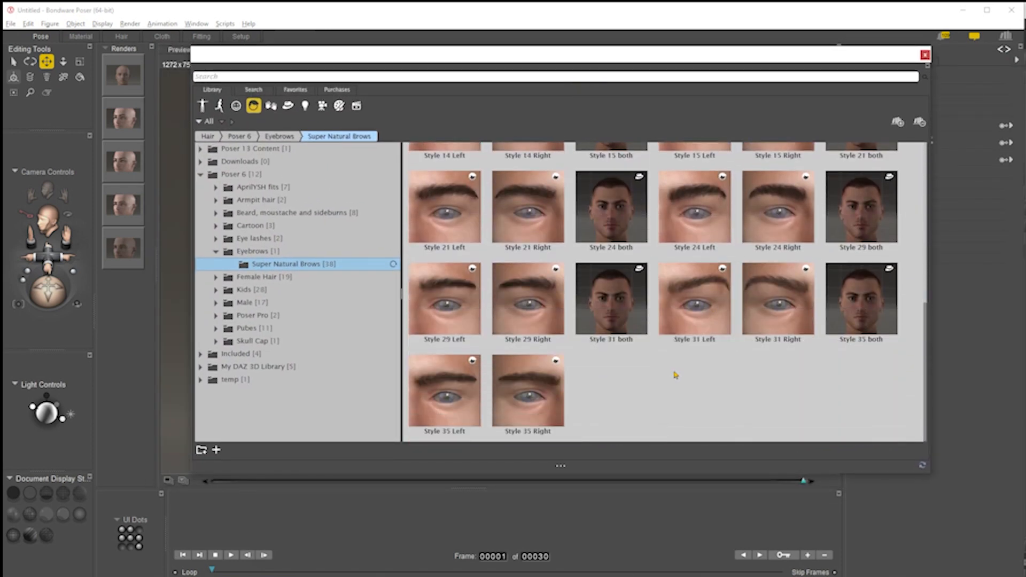
pyautogui.scroll(3, 457, 290)
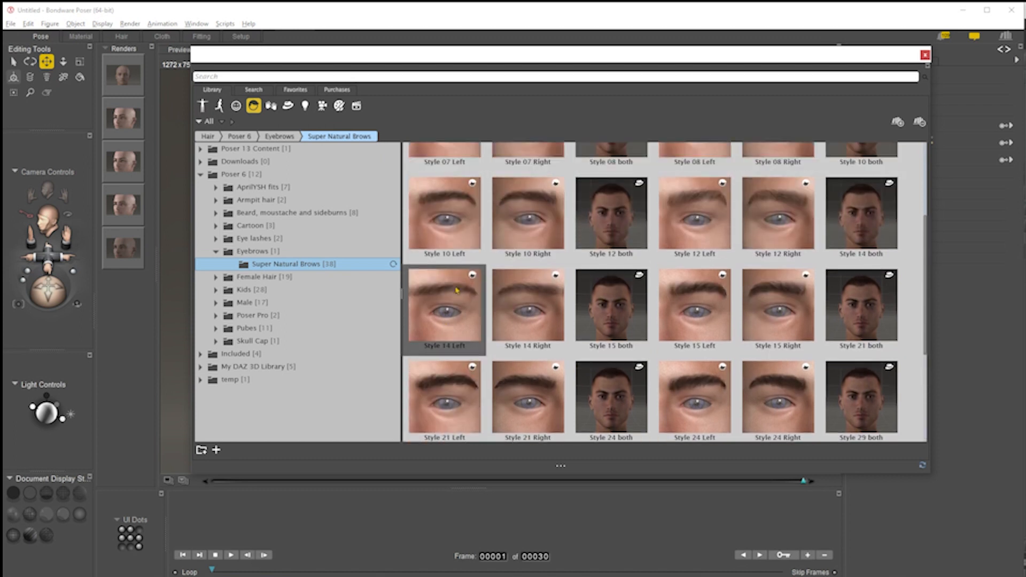
pyautogui.scroll(1, 457, 290)
pyautogui.click(925, 55)
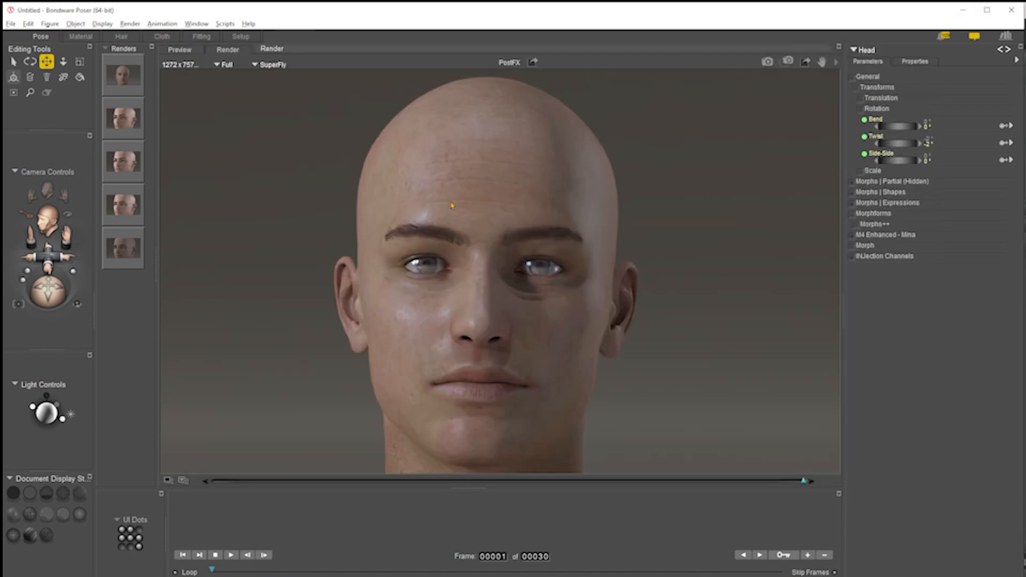
# - Move the Face Camera in on one of Michael 4's brows and set its focal length to 1205 mm
pyautogui.click(47, 256)
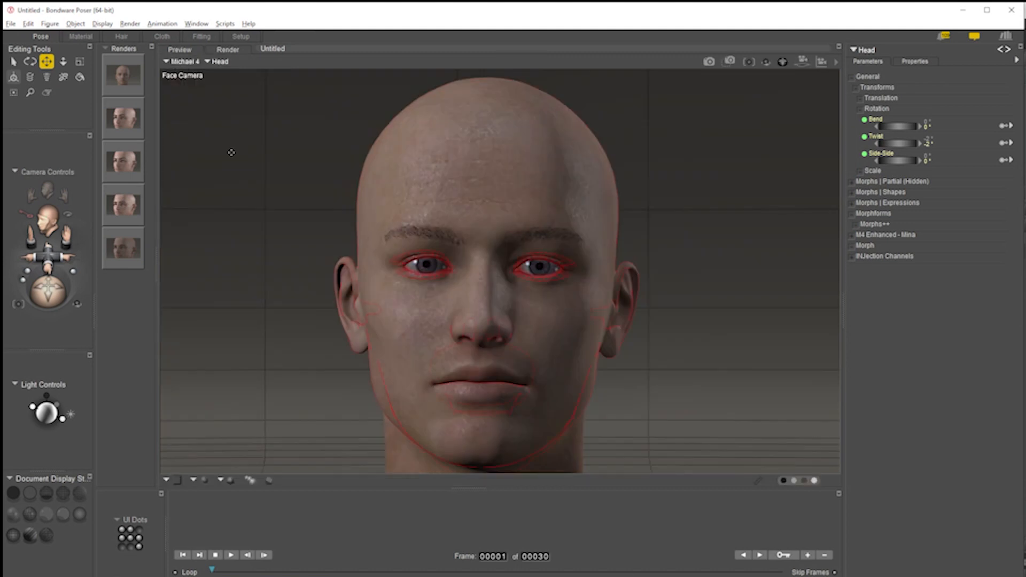
pyautogui.moveTo(49, 251); pyautogui.dragTo(76, 267)
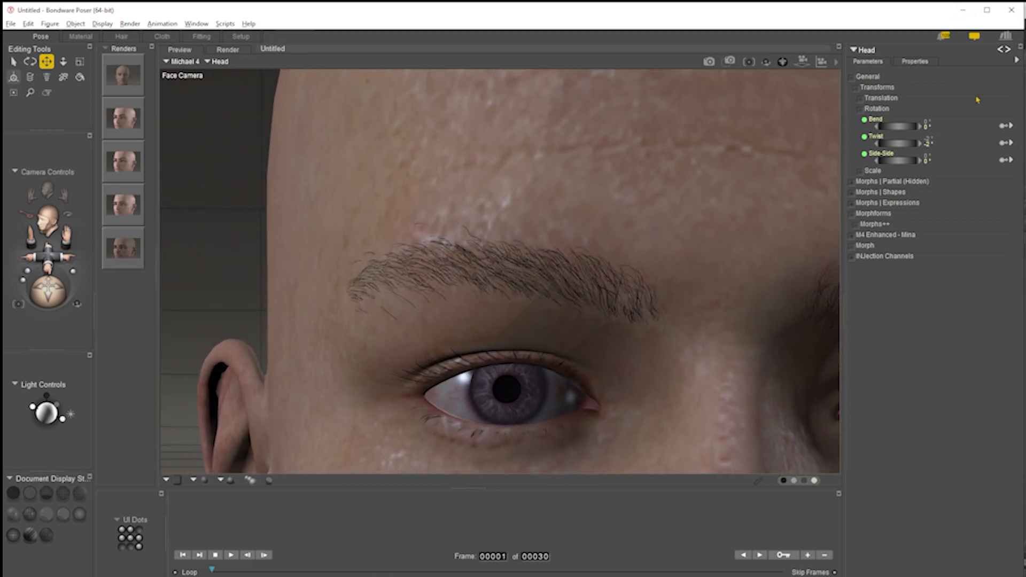
pyautogui.click(865, 50)
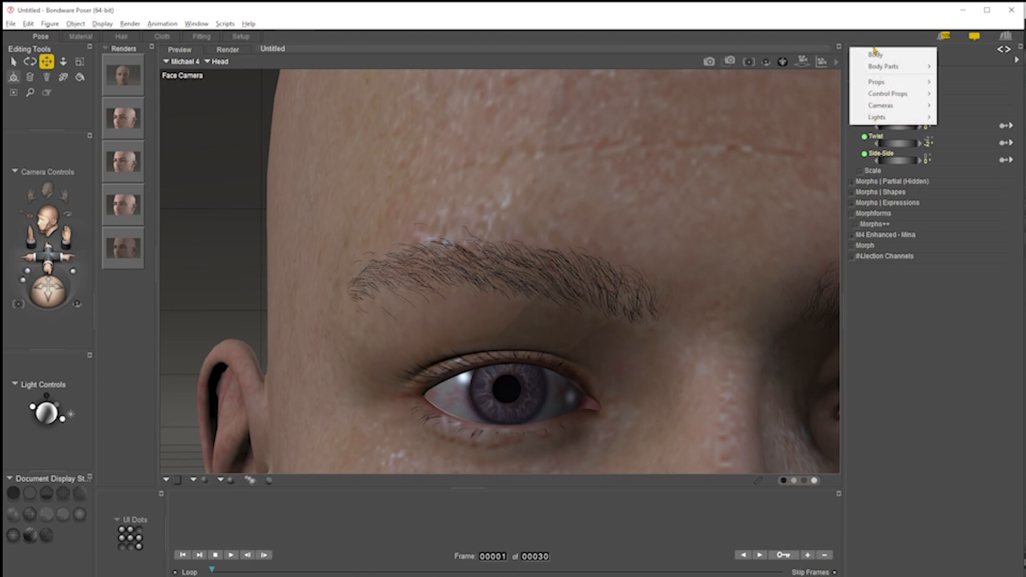
pyautogui.moveTo(894, 106)
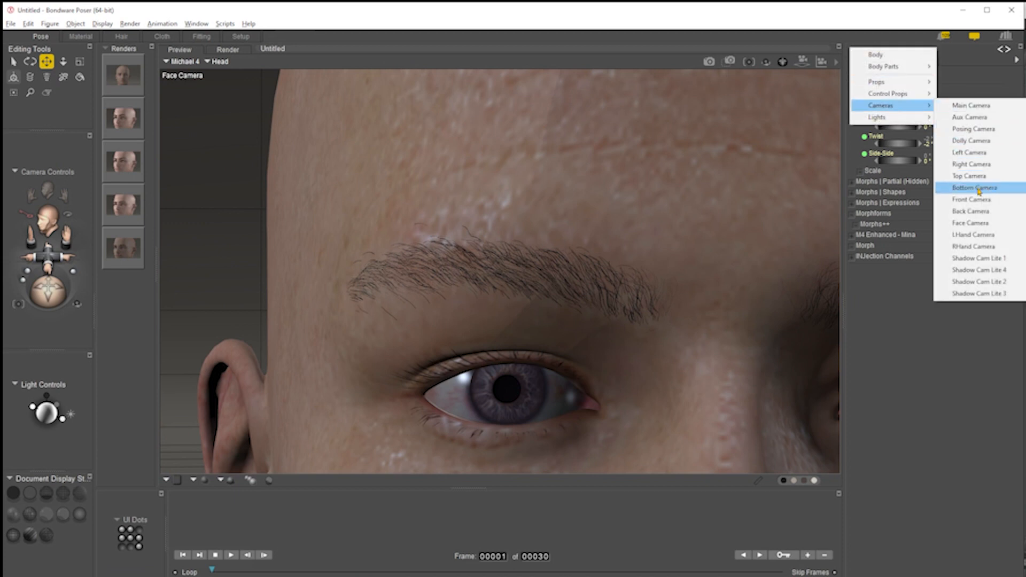
pyautogui.click(978, 223)
pyautogui.moveTo(889, 94); pyautogui.dragTo(1025, 94)
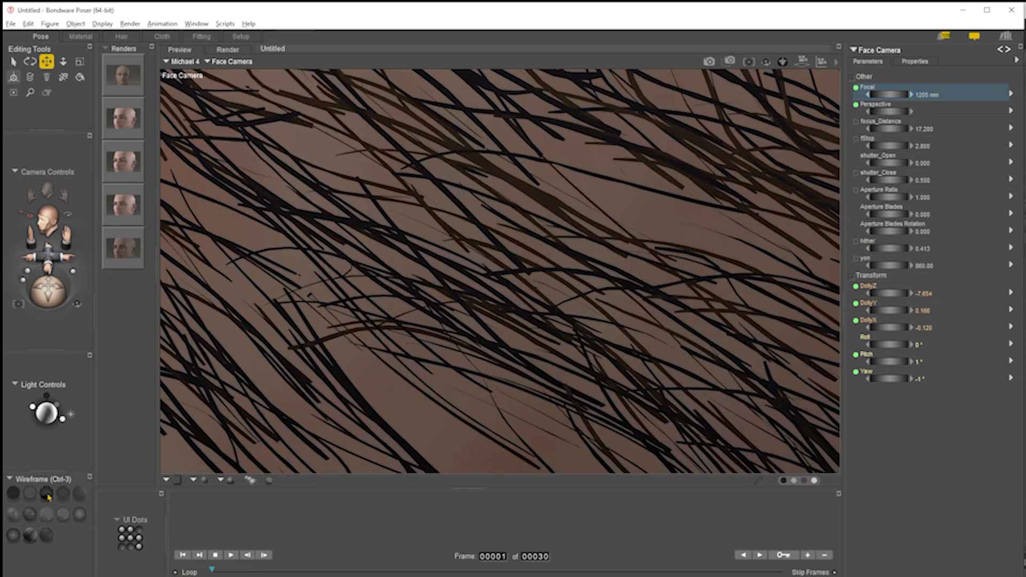
# - Examine the brow hair mesh in the Hidden Line and lit wireframe display styles, dolly back to frame the brow, and render it
pyautogui.click(64, 493)
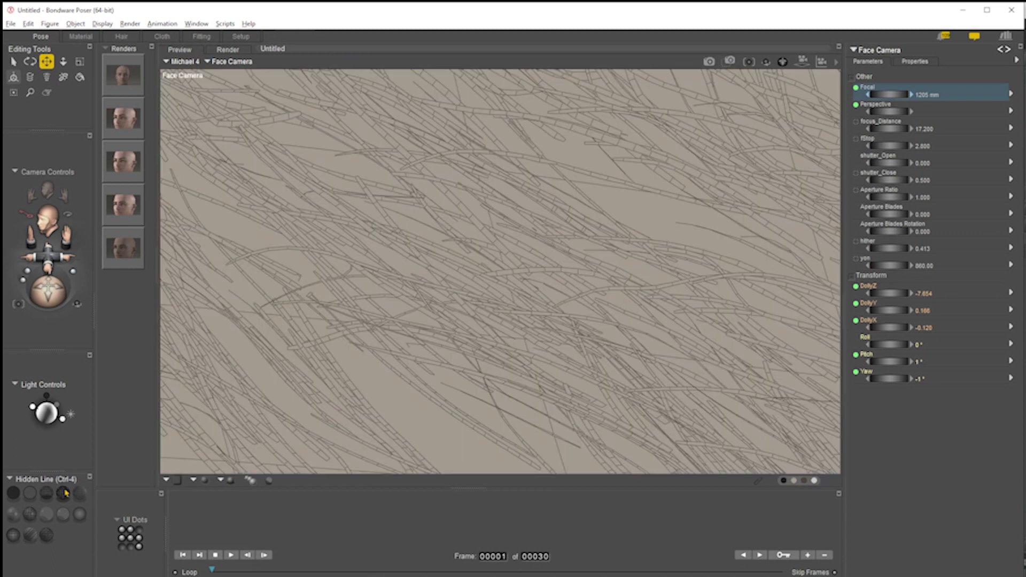
pyautogui.click(79, 492)
pyautogui.moveTo(49, 266); pyautogui.dragTo(49, 294)
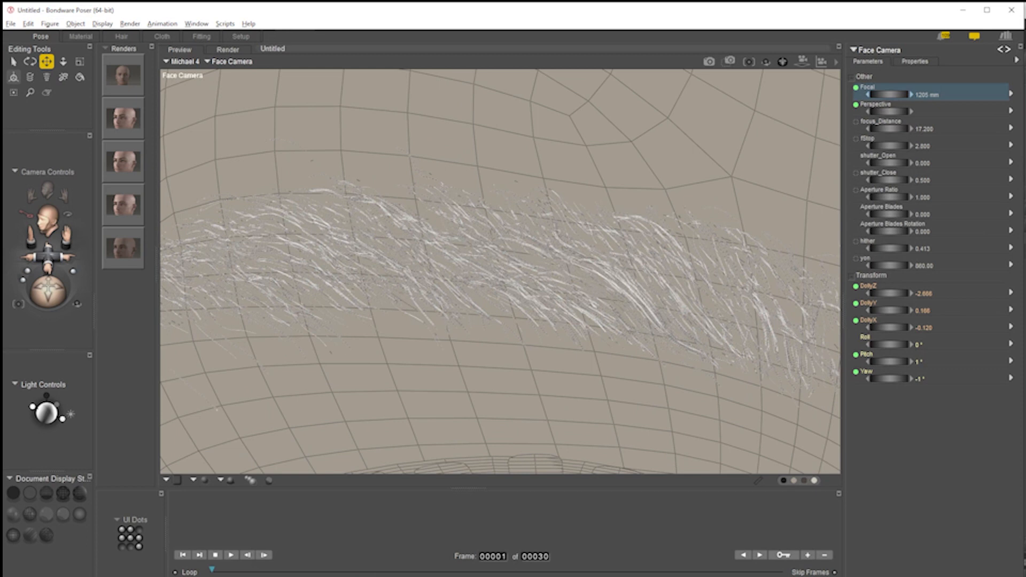
pyautogui.click(709, 61)
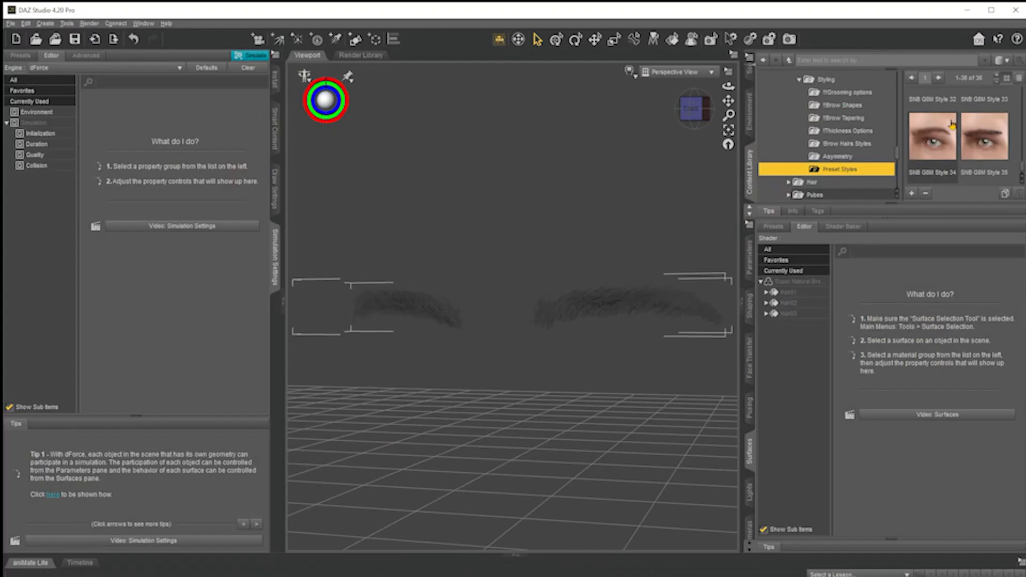
# - In DAZ Studio, open the Iray materials folder of Super Natural Brows and look through its brow colour presets
pyautogui.scroll(1, 859, 159)
pyautogui.scroll(2, 859, 160)
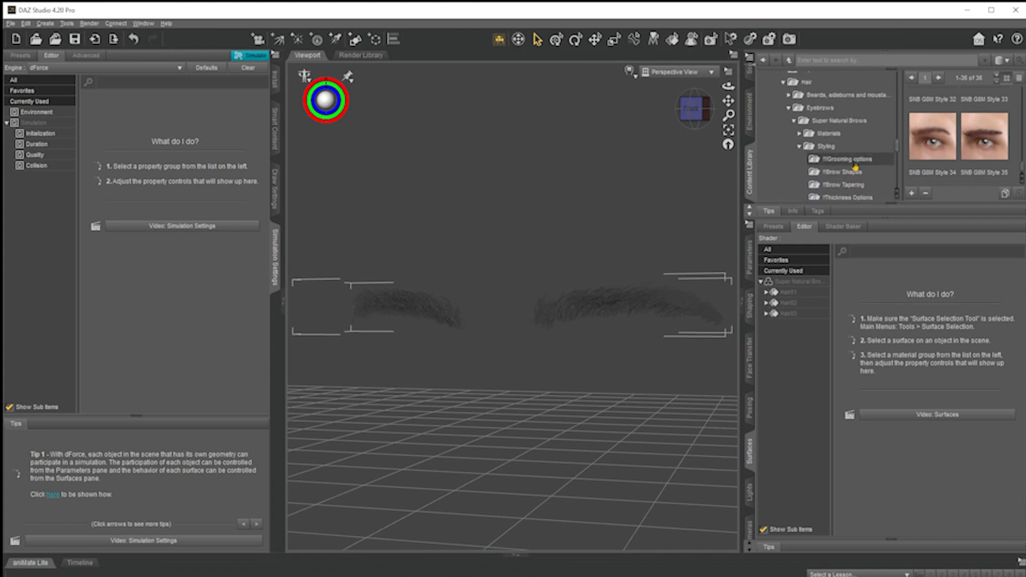
pyautogui.click(801, 146)
pyautogui.click(799, 133)
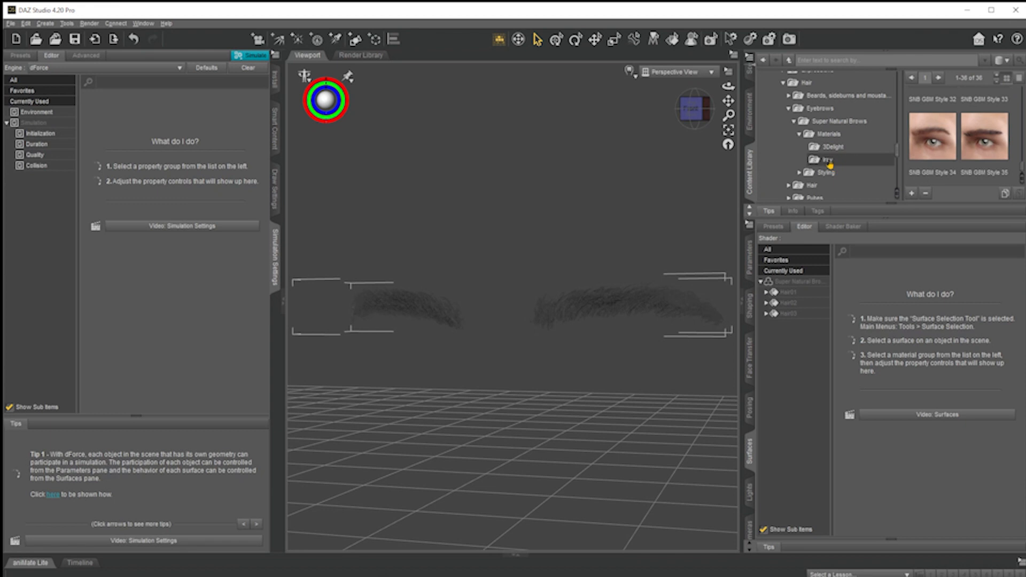
pyautogui.click(828, 160)
pyautogui.scroll(-5, 978, 160)
pyautogui.scroll(3, 971, 145)
pyautogui.scroll(5, 966, 152)
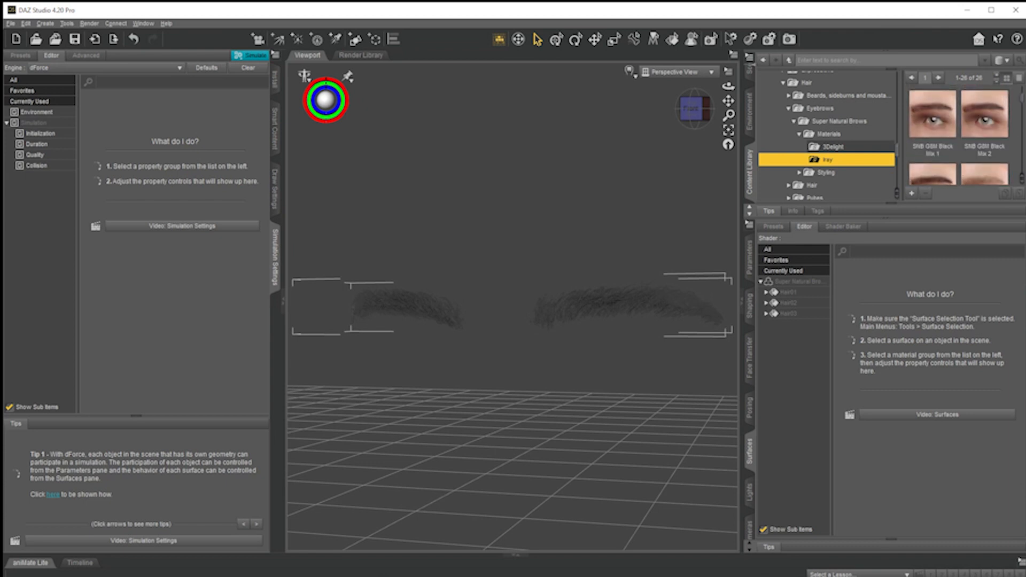